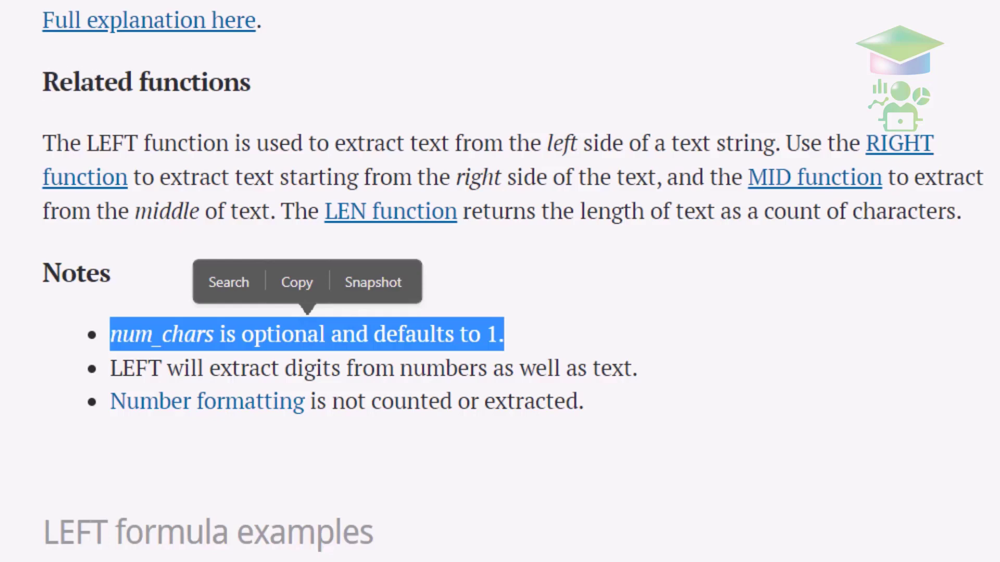
- Highlight Exceljet's note that LEFT also extracts digits from numbers
{"action": "left_click_drag", "start_coordinate": [110, 368], "coordinate": [637, 369]}
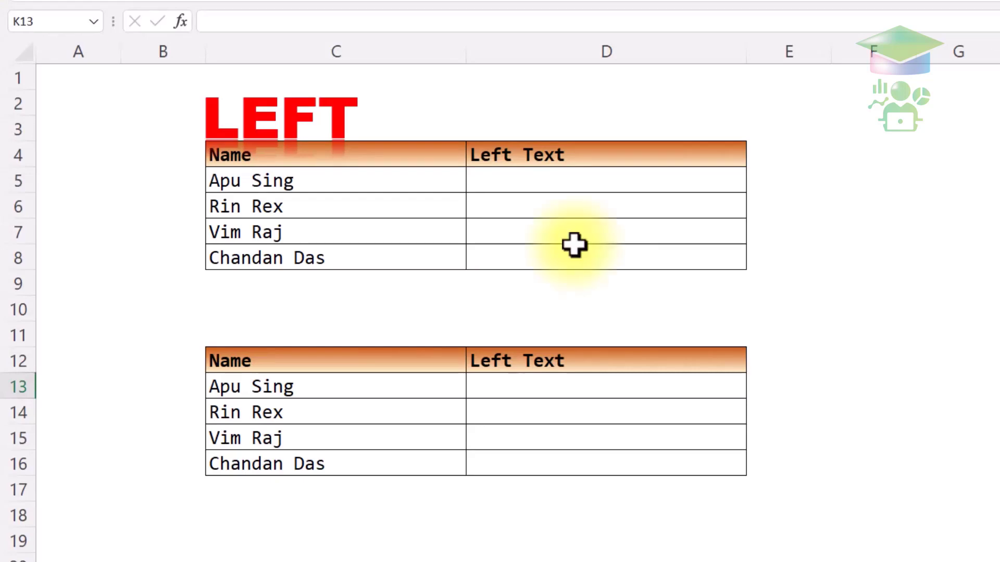
{"action": "left_click", "coordinate": [553, 181]}
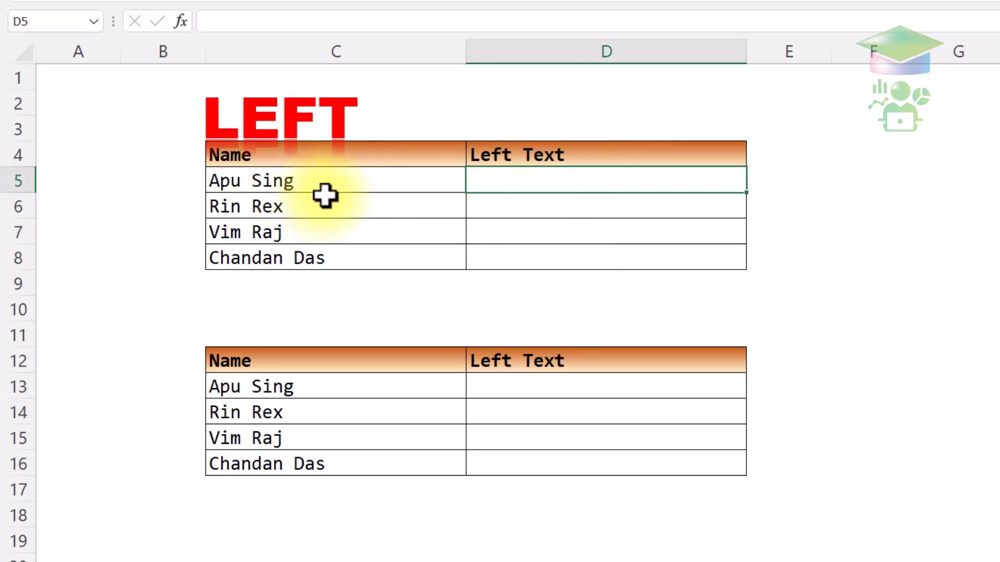
{"action": "left_click", "coordinate": [361, 189]}
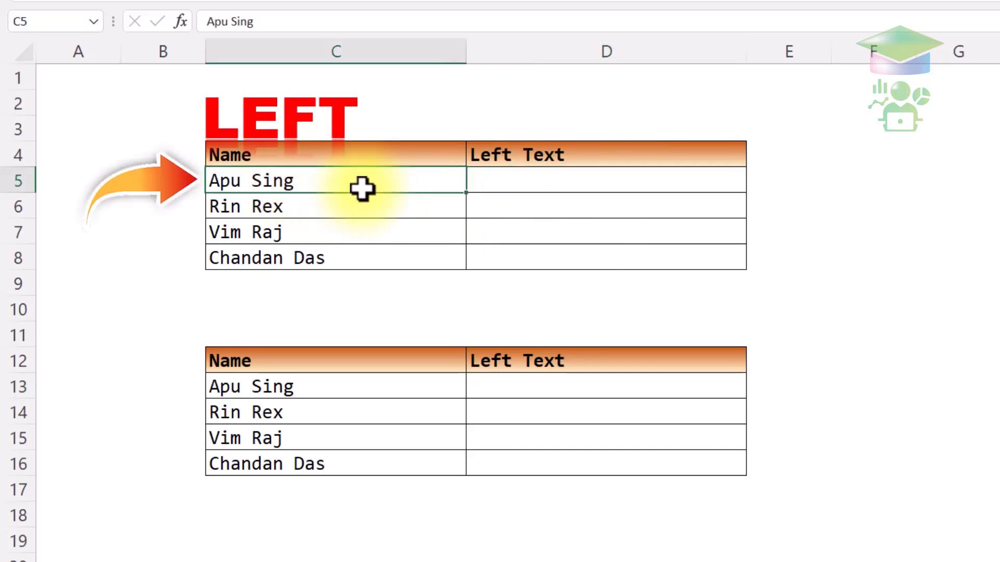
{"action": "left_click", "coordinate": [342, 212]}
{"action": "left_click", "coordinate": [345, 227]}
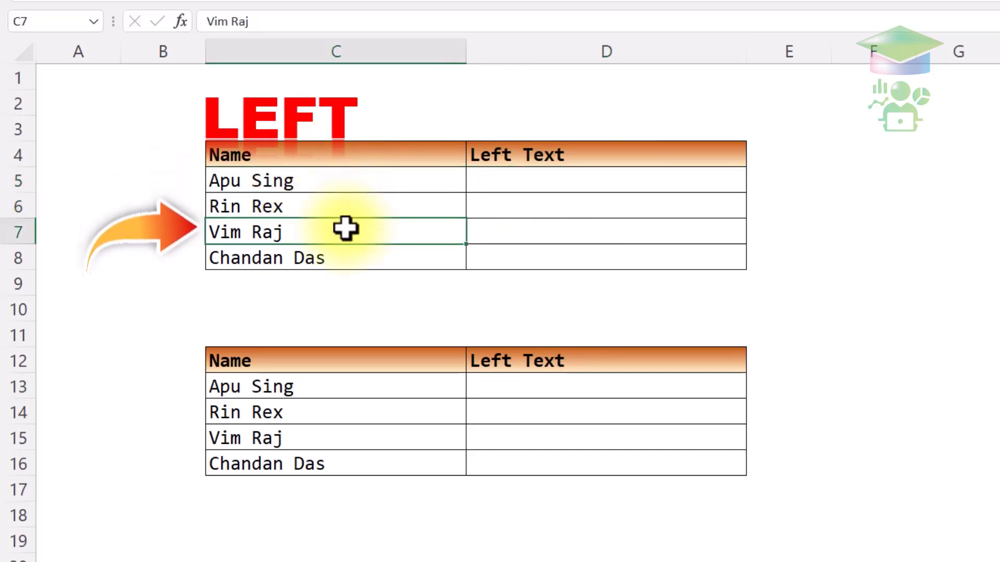
{"action": "left_click", "coordinate": [386, 255]}
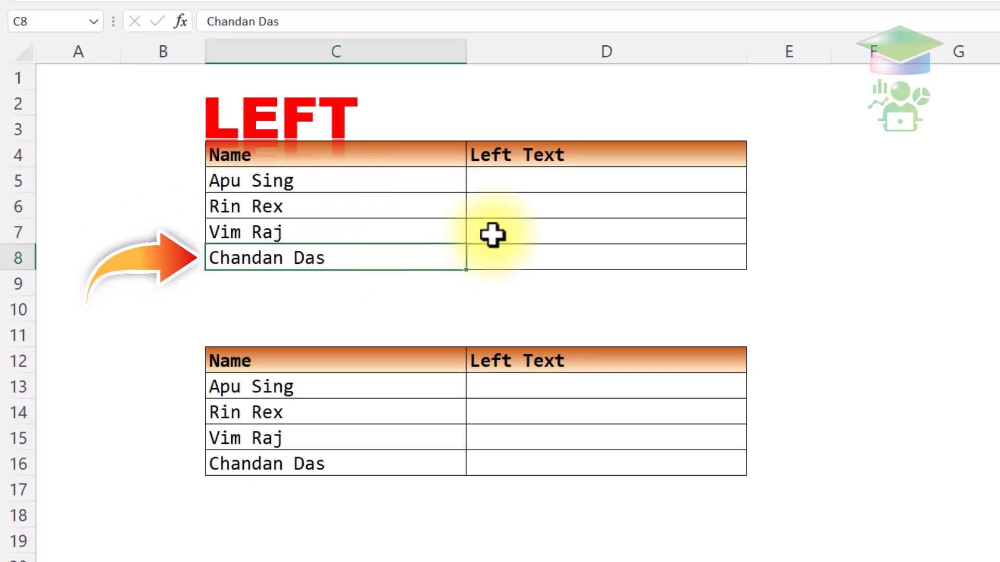
{"action": "left_click", "coordinate": [565, 187]}
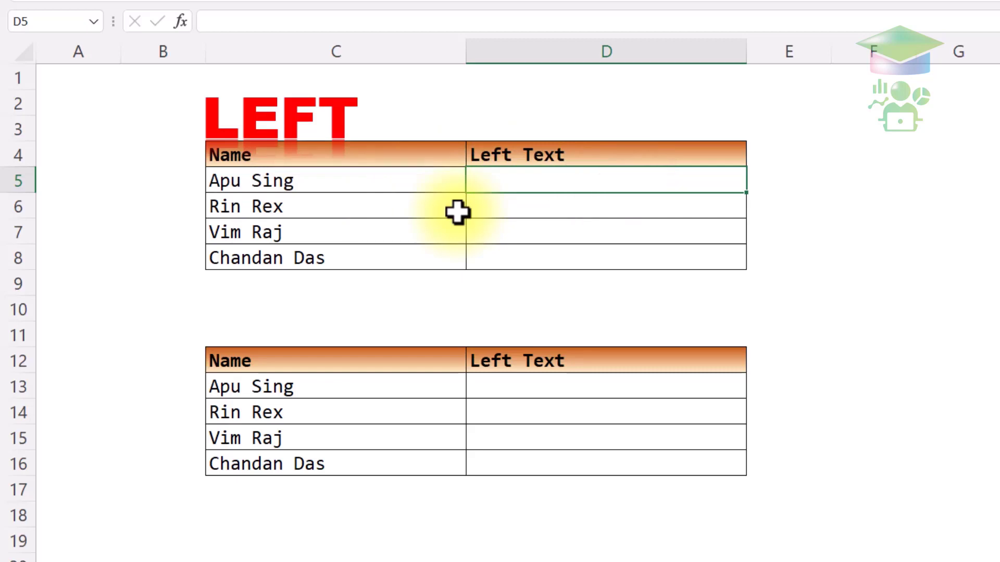
{"action": "type", "text": "APU"}
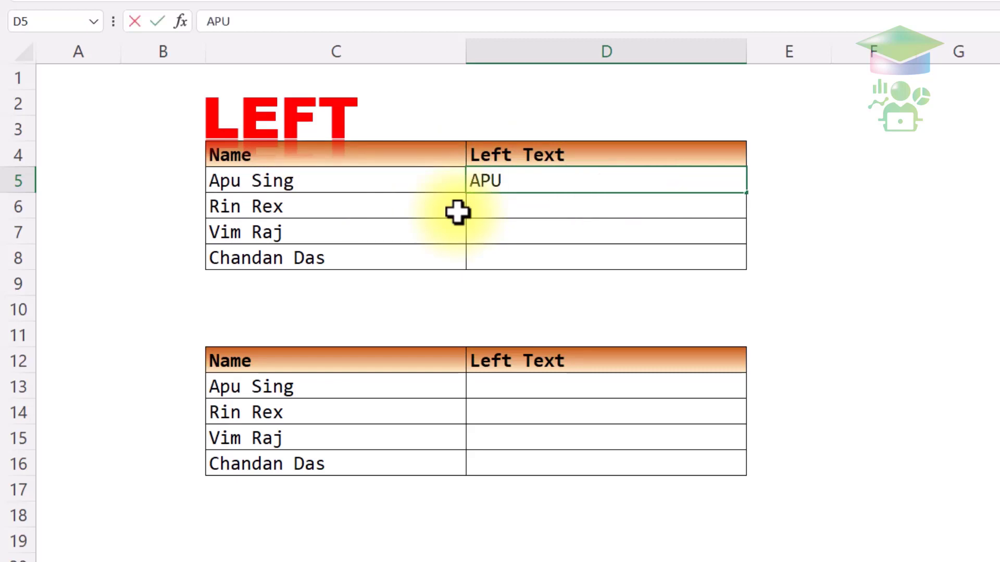
{"action": "key", "text": "BackSpace"}
{"action": "key", "text": "BackSpace"}
{"action": "key", "text": "BackSpace"}
{"action": "type", "text": "apu"}
{"action": "key", "text": "Return"}
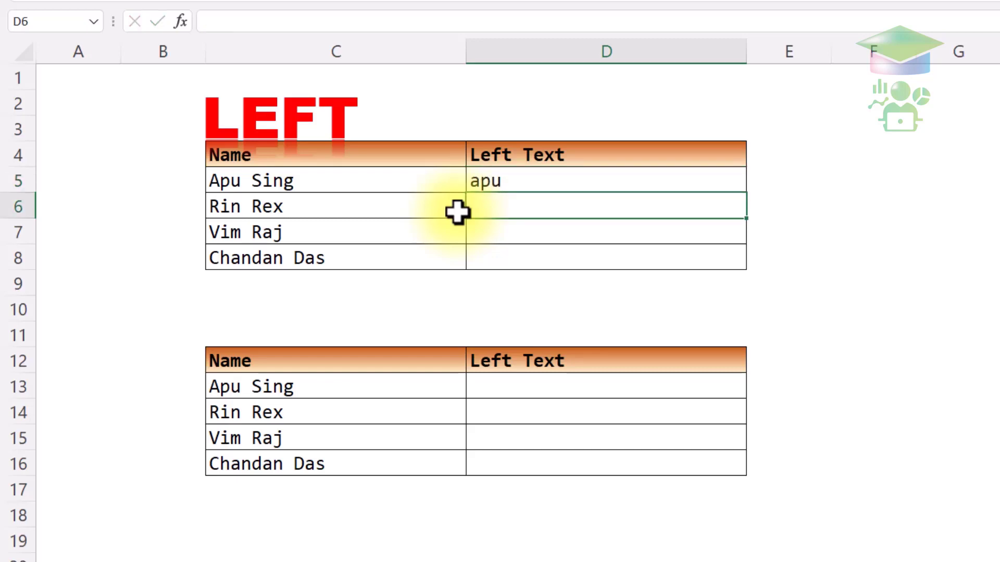
{"action": "type", "text": "rin"}
{"action": "key", "text": "BackSpace"}
{"action": "key", "text": "BackSpace"}
{"action": "key", "text": "BackSpace"}
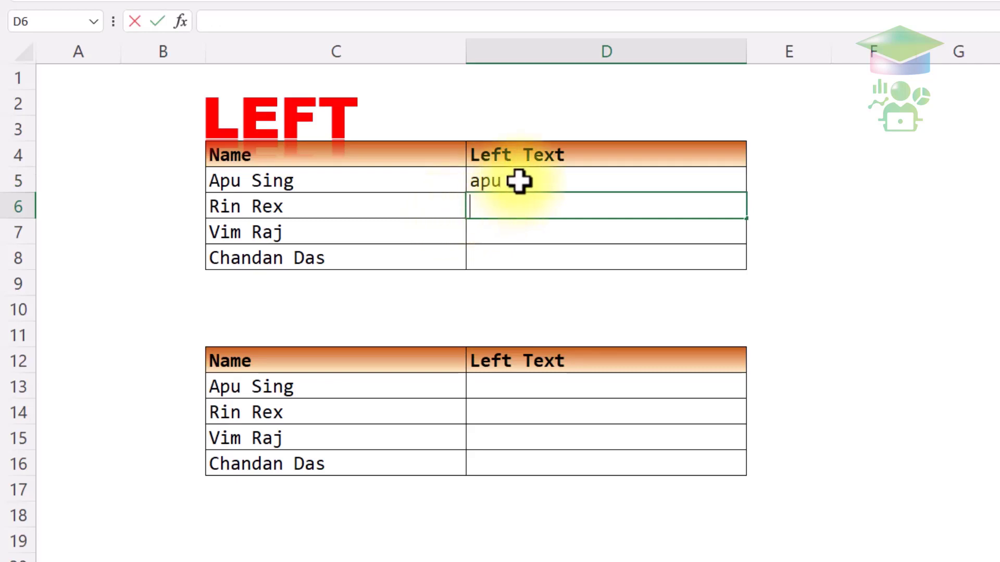
{"action": "left_click", "coordinate": [518, 181]}
{"action": "key", "text": "Delete"}
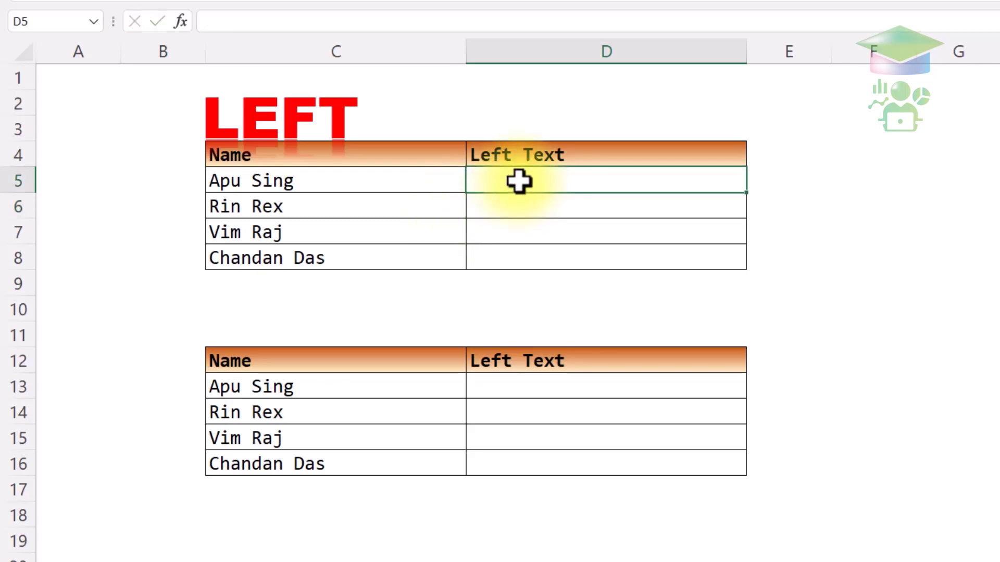
{"action": "double_click", "coordinate": [518, 181]}
{"action": "type", "text": "=left"}
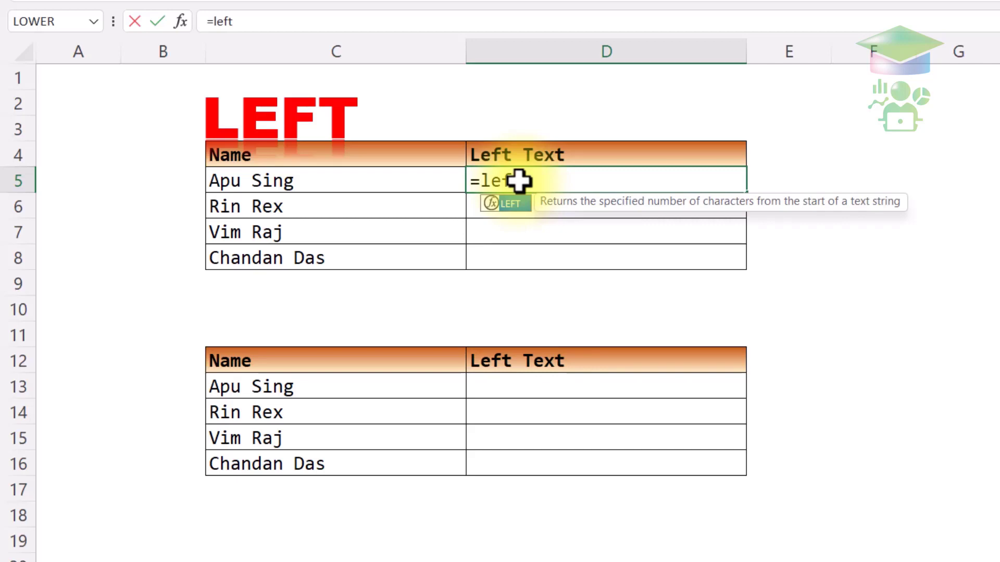
{"action": "key", "text": "Tab"}
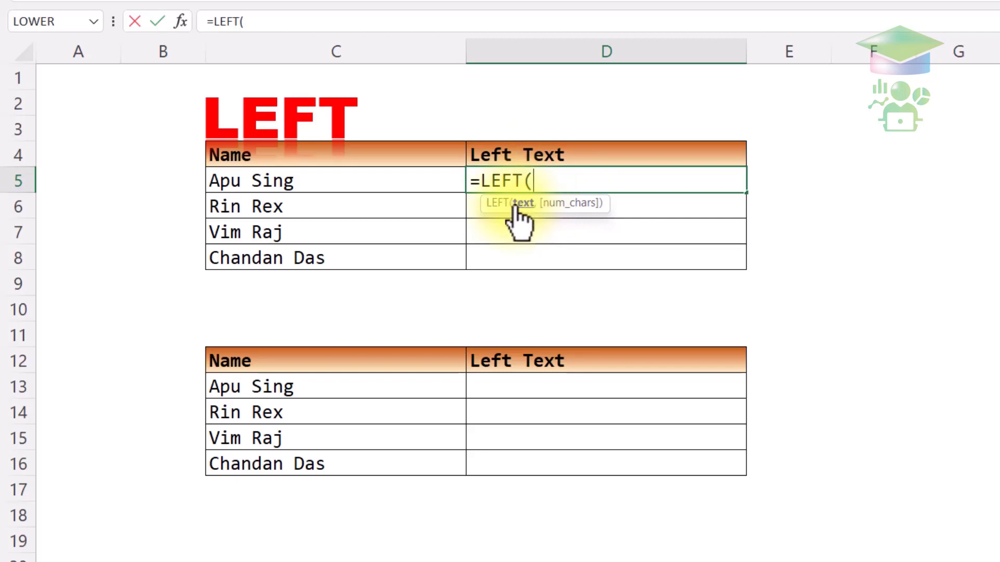
{"action": "left_click", "coordinate": [413, 186]}
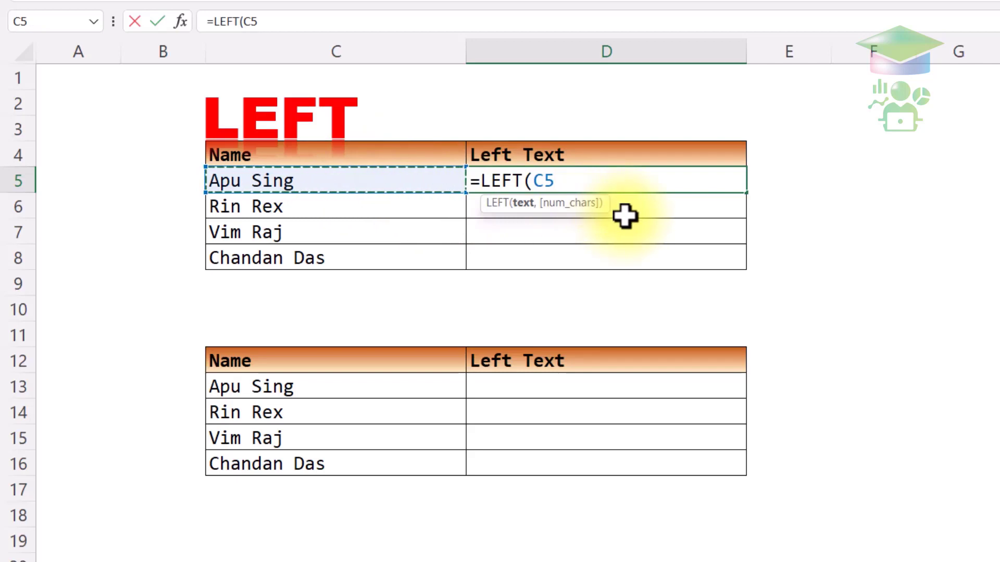
{"action": "type", "text": ","}
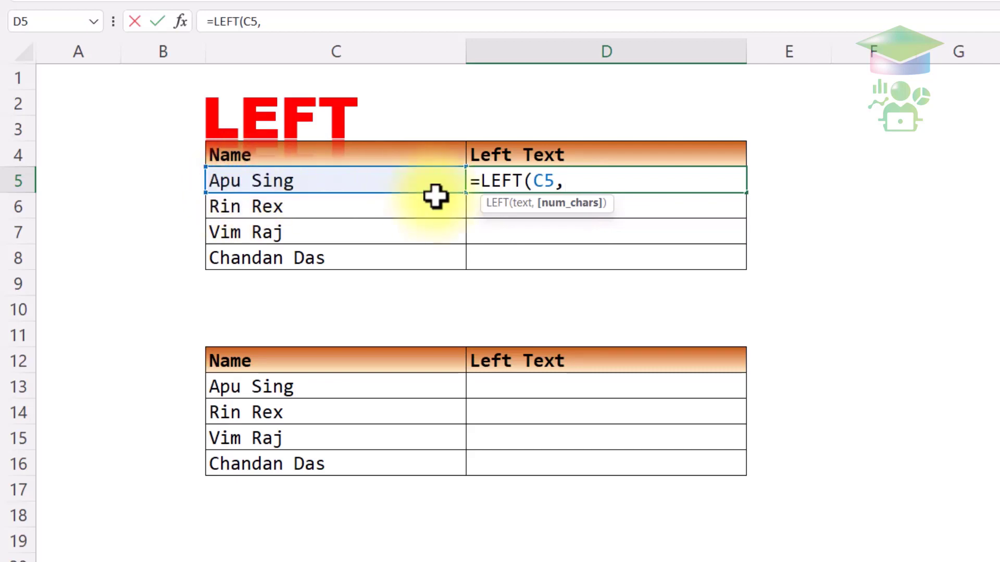
{"action": "type", "text": "3"}
{"action": "key", "text": "Return"}
- Review D5's formula, its C5 text and 3-character arguments, and keep it unchanged
{"action": "left_click", "coordinate": [526, 182]}
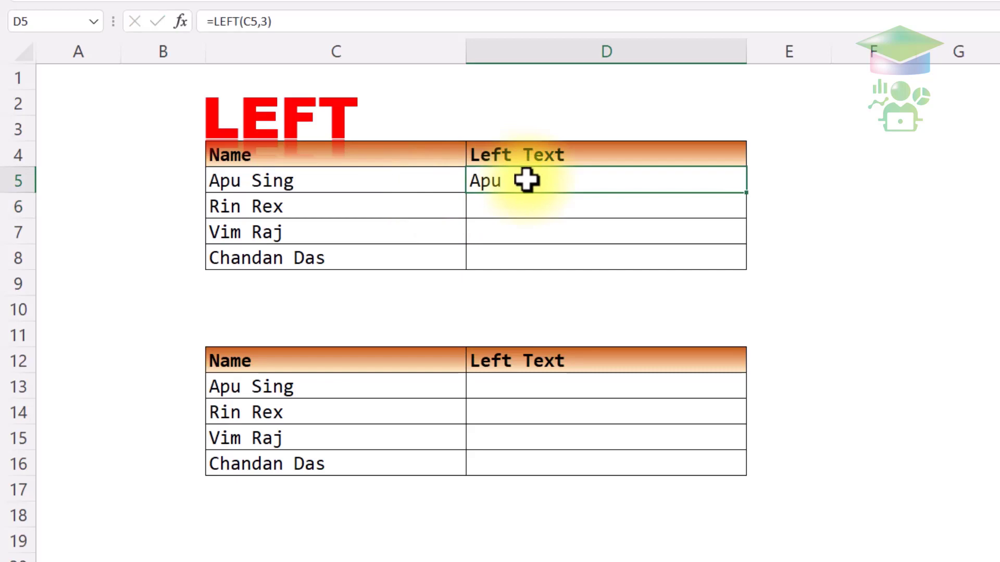
{"action": "double_click", "coordinate": [526, 181]}
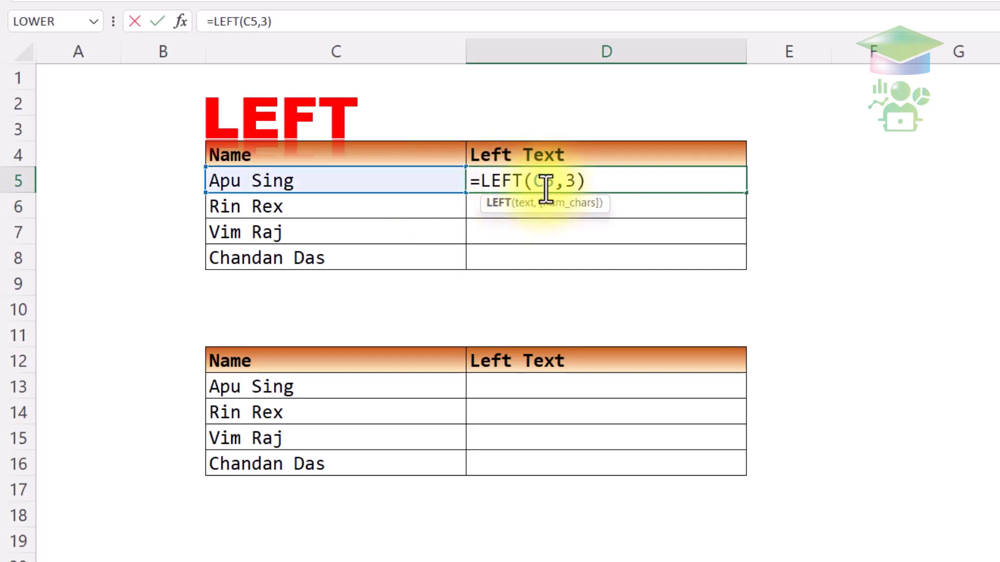
{"action": "left_click", "coordinate": [544, 188]}
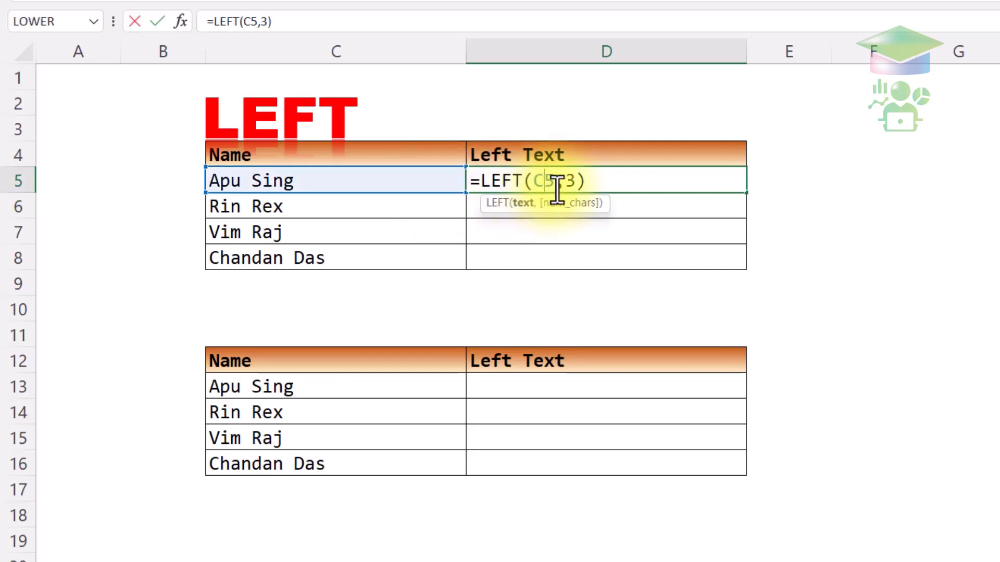
{"action": "left_click", "coordinate": [571, 185]}
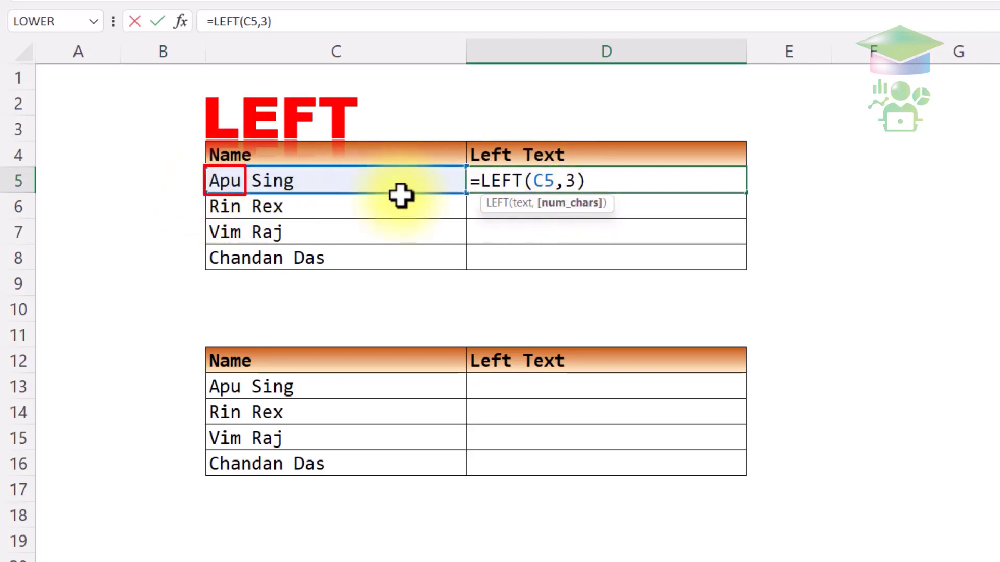
{"action": "key", "text": "Return"}
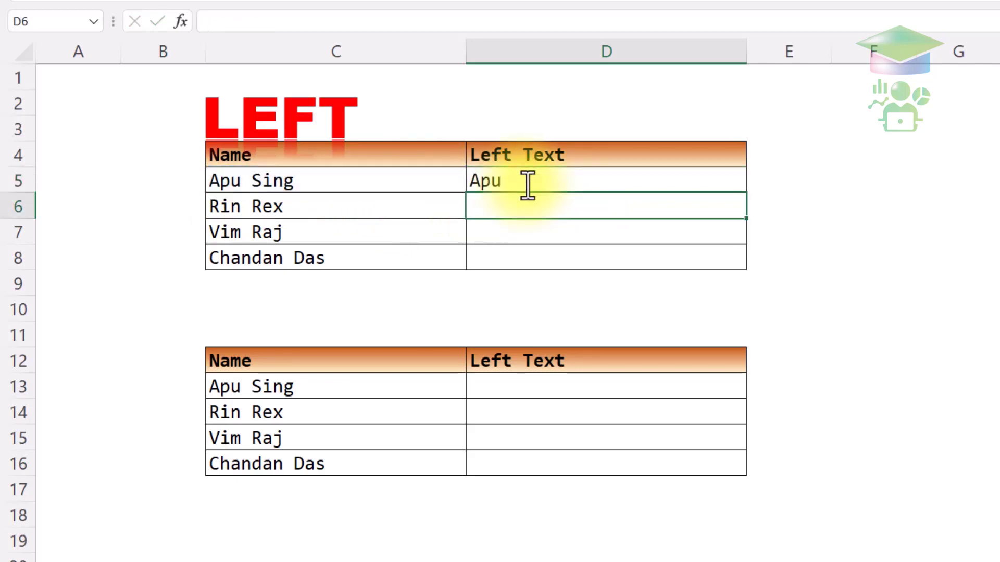
{"action": "left_click", "coordinate": [573, 177]}
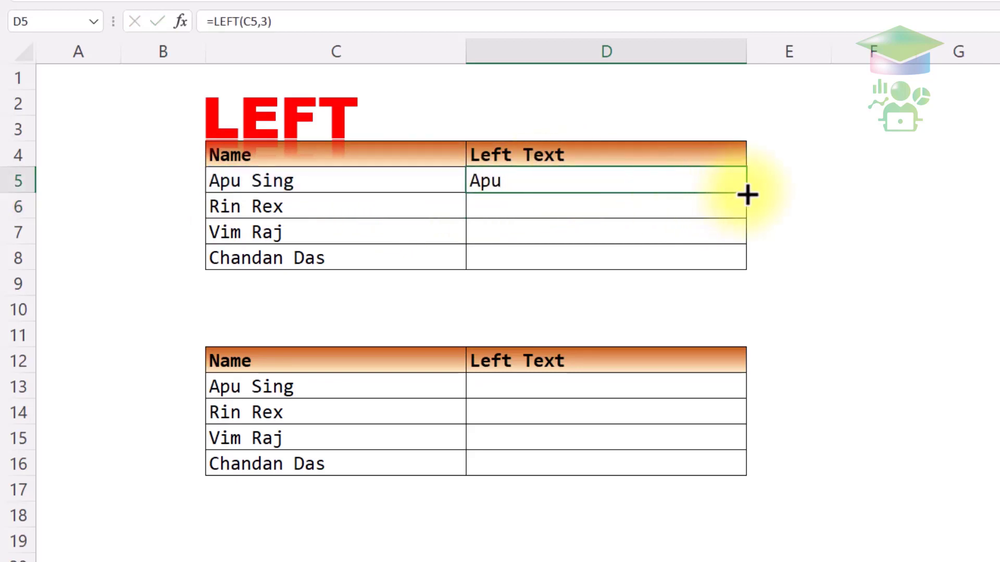
- Copy =LEFT(C5,3) down to D8, giving Rin, Vim and Cha, and check the copies
{"action": "left_click_drag", "start_coordinate": [747, 195], "coordinate": [736, 266]}
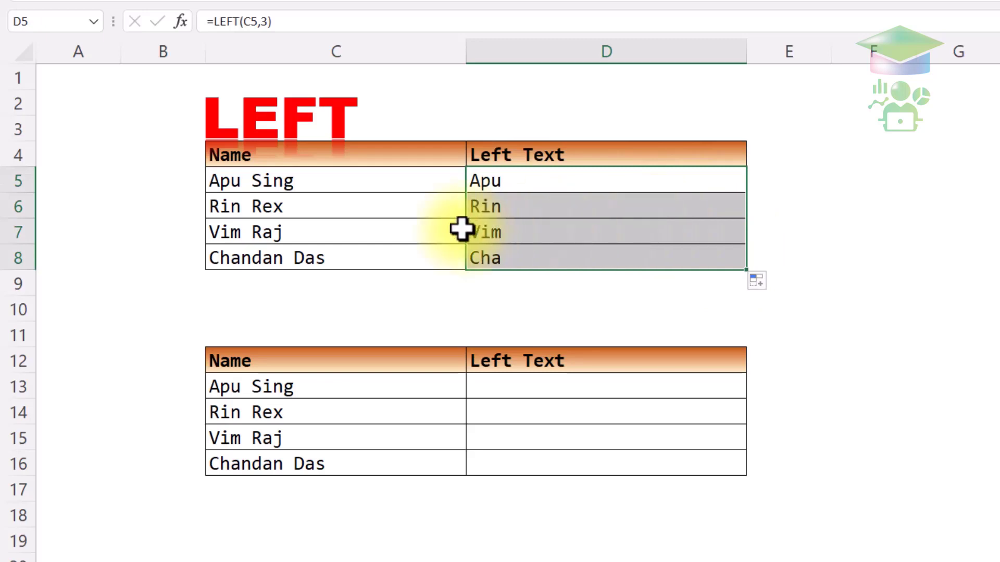
{"action": "left_click", "coordinate": [314, 186]}
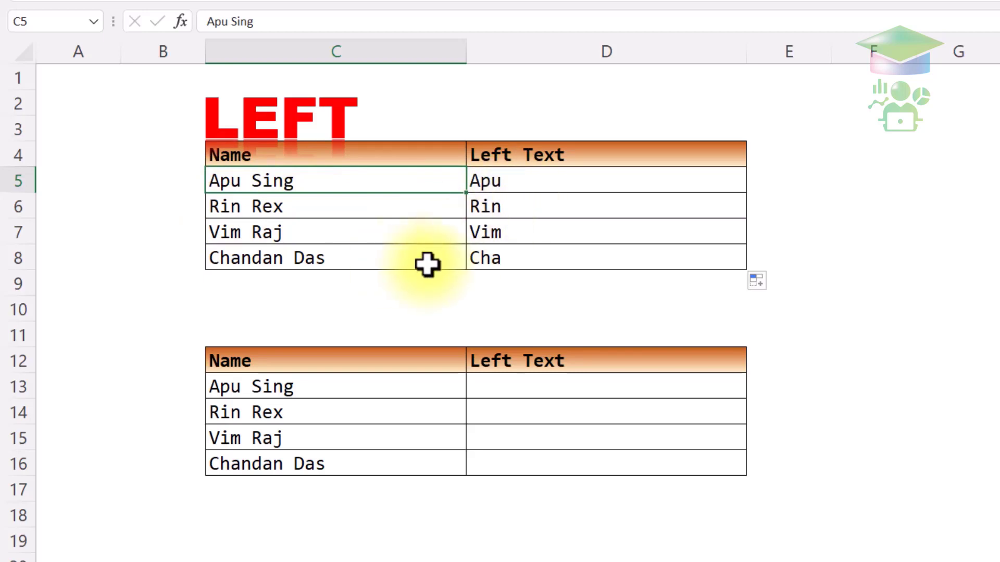
{"action": "left_click", "coordinate": [486, 258]}
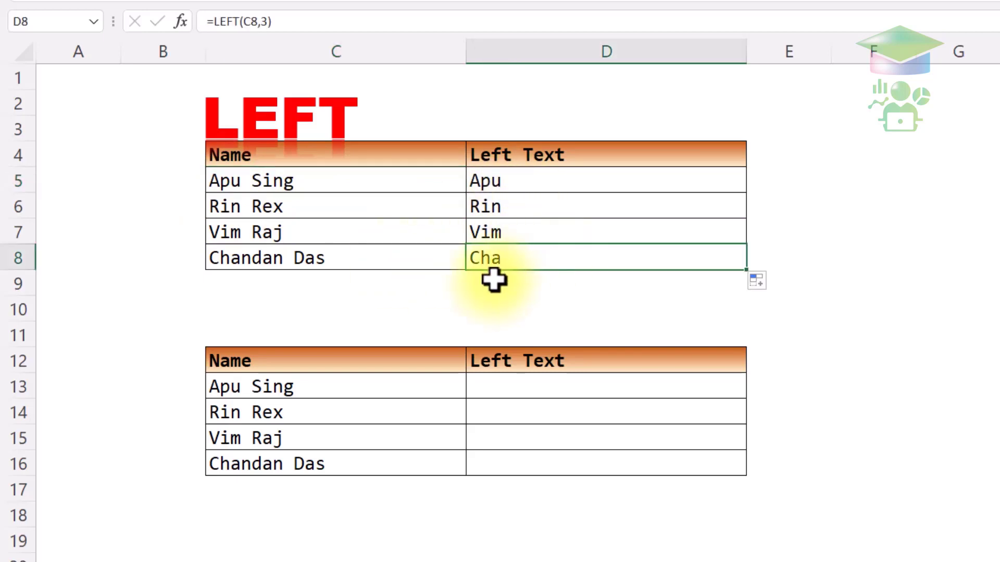
{"action": "left_click", "coordinate": [248, 259]}
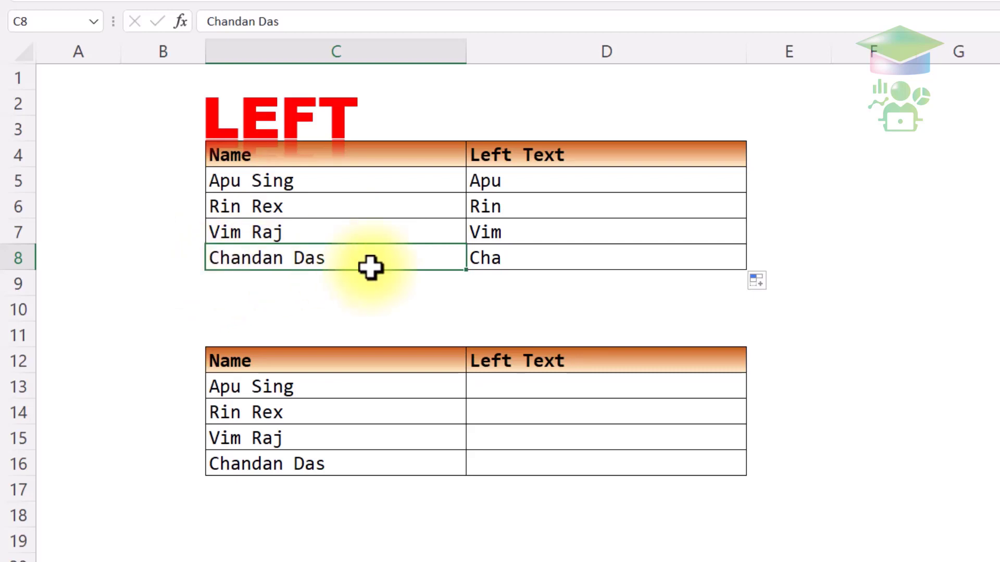
{"action": "left_click", "coordinate": [563, 189]}
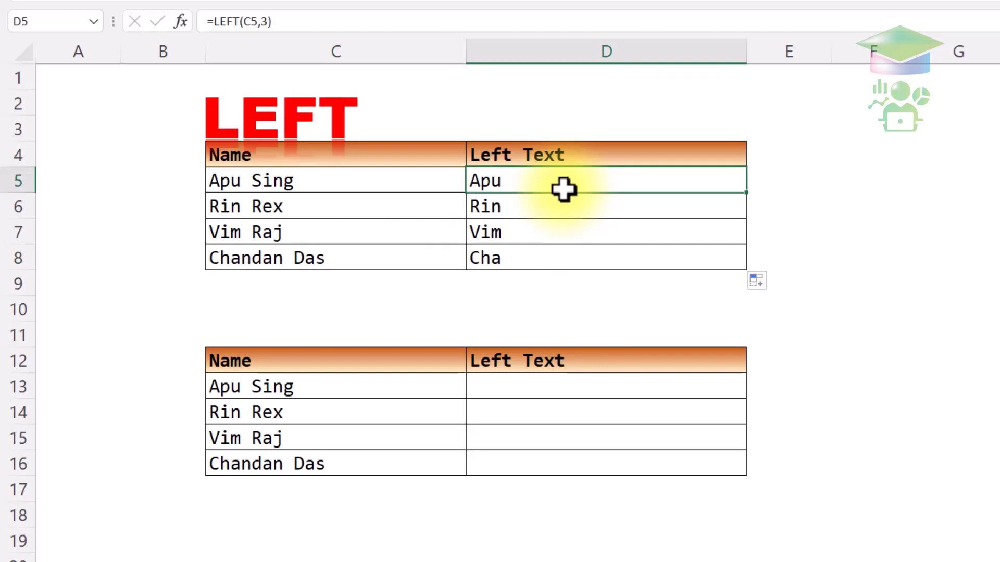
{"action": "left_click", "coordinate": [606, 386]}
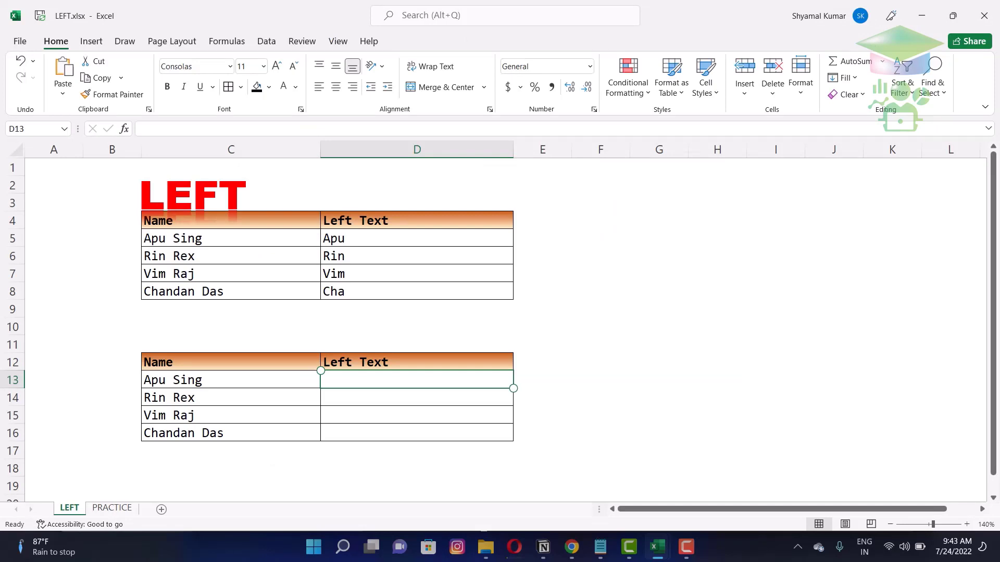
- Enter =LEFT(C13) in D13 to return the first letter A
{"action": "type", "text": "="}
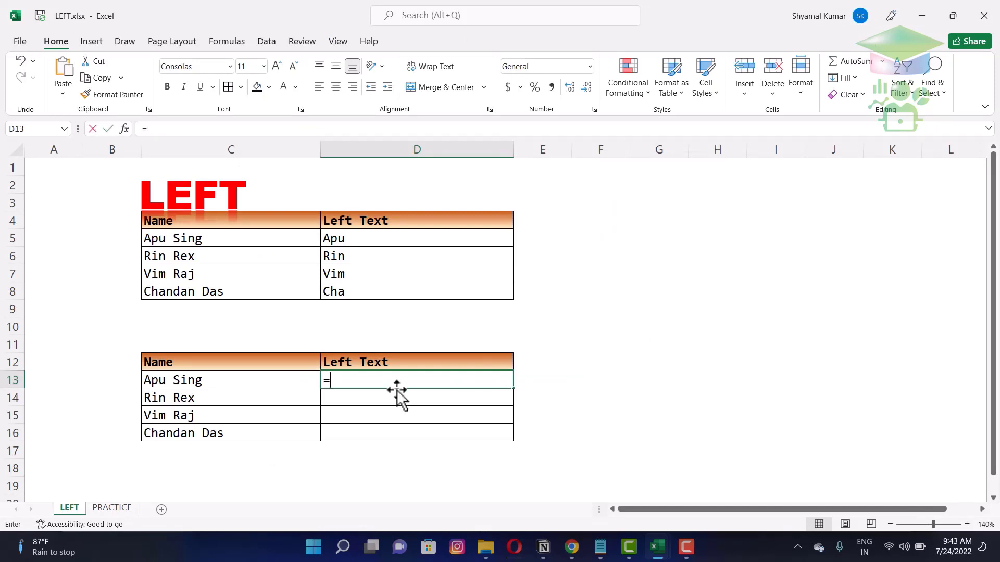
{"action": "type", "text": "left"}
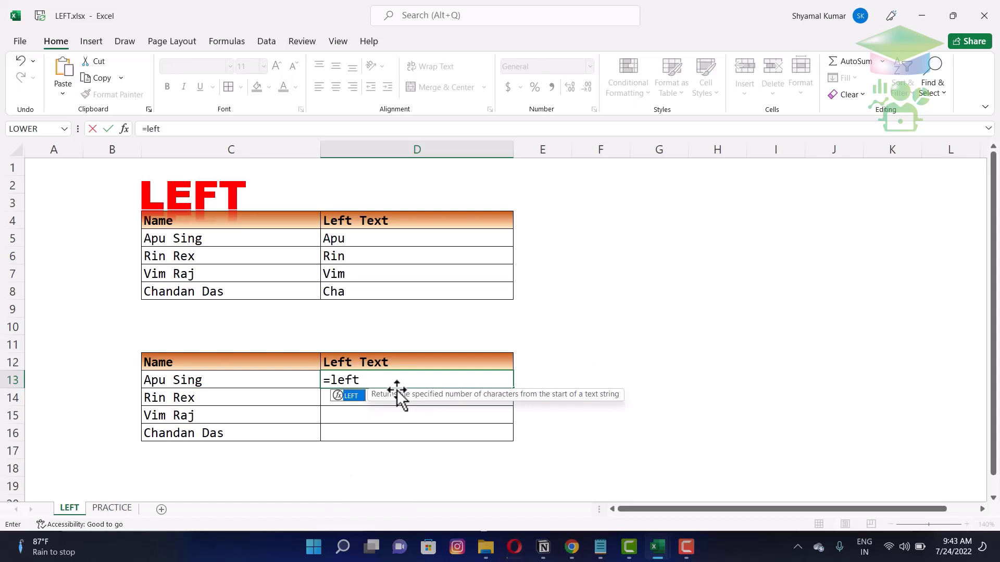
{"action": "key", "text": "Tab"}
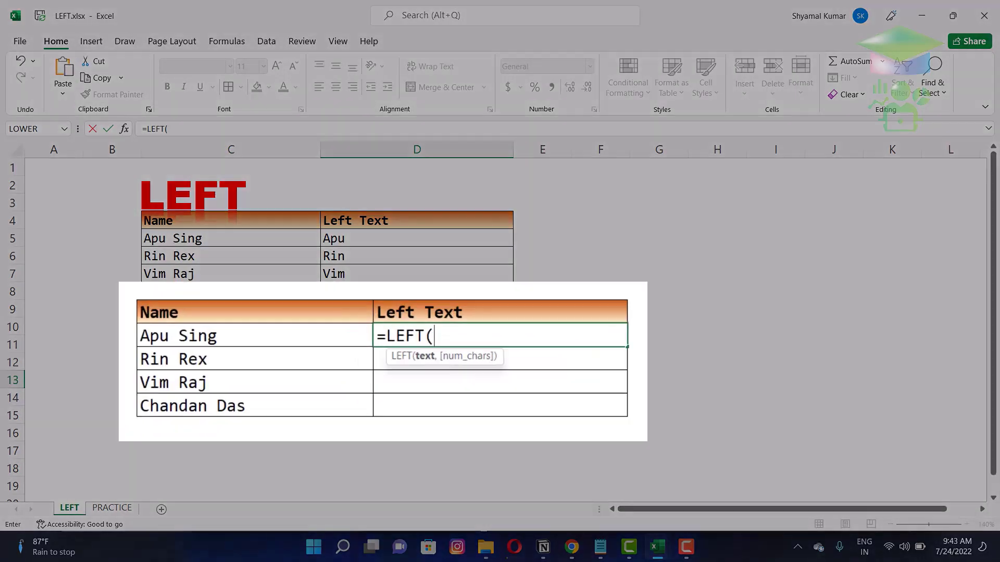
{"action": "left_click", "coordinate": [231, 379]}
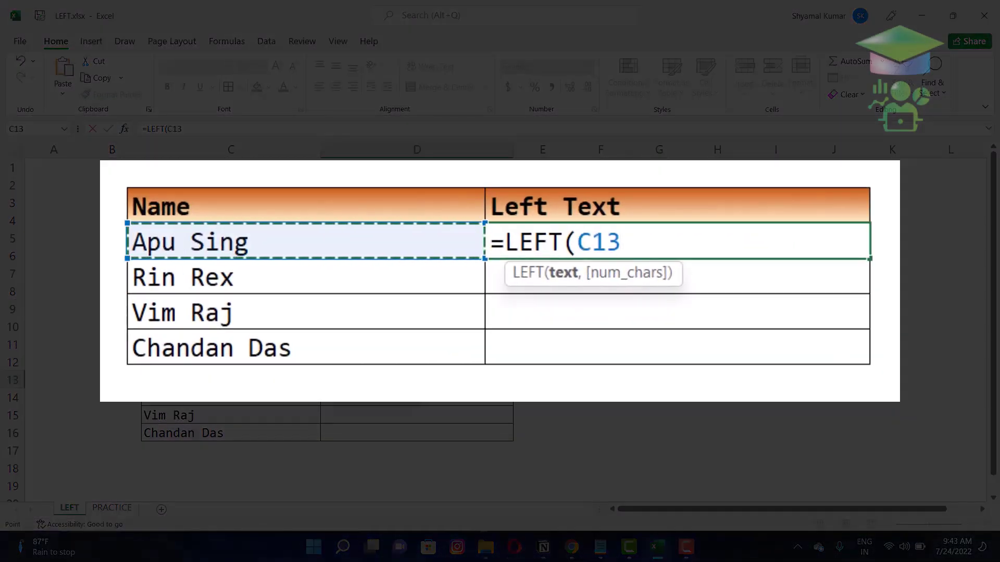
{"action": "type", "text": ","}
{"action": "key", "text": "BackSpace"}
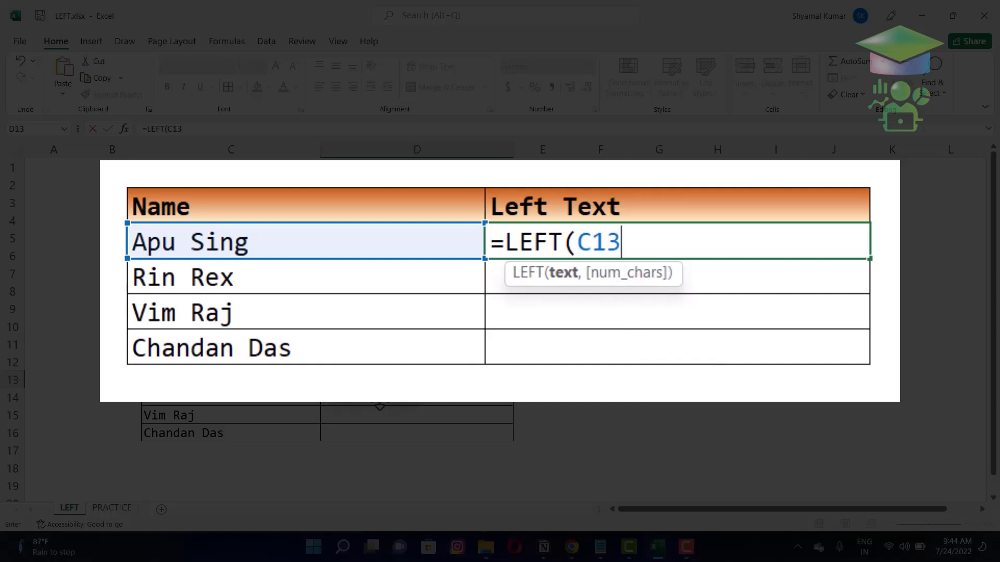
{"action": "key", "text": "Return"}
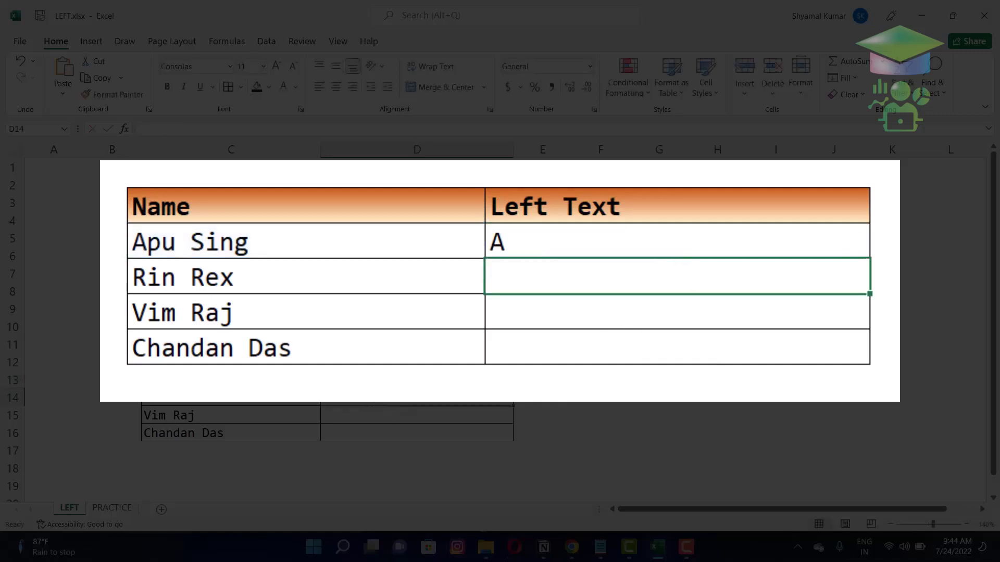
- Fill =LEFT(C13) down to D16, giving R, V and C, and check D14
{"action": "key", "text": "Up"}
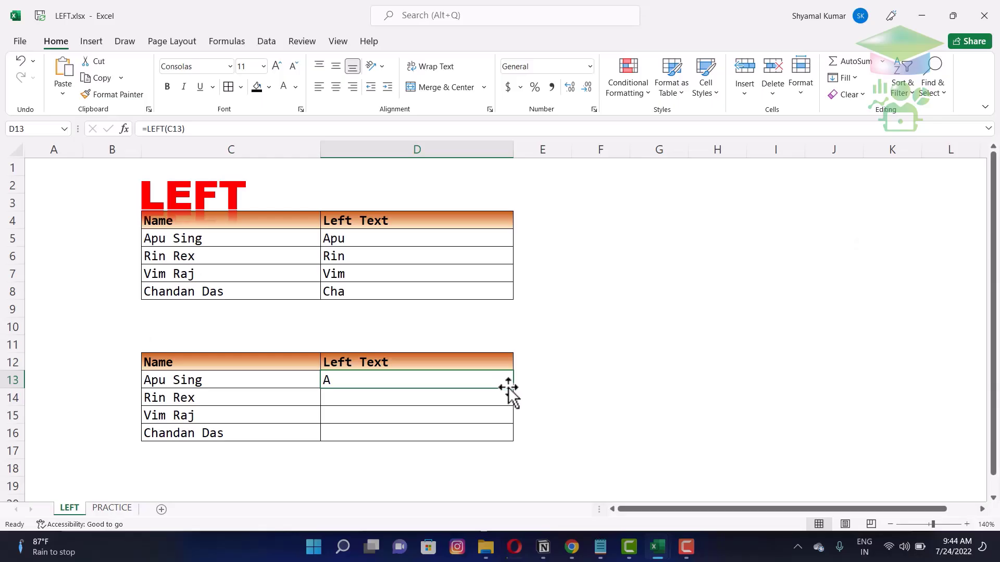
{"action": "left_click_drag", "start_coordinate": [512, 389], "coordinate": [511, 440]}
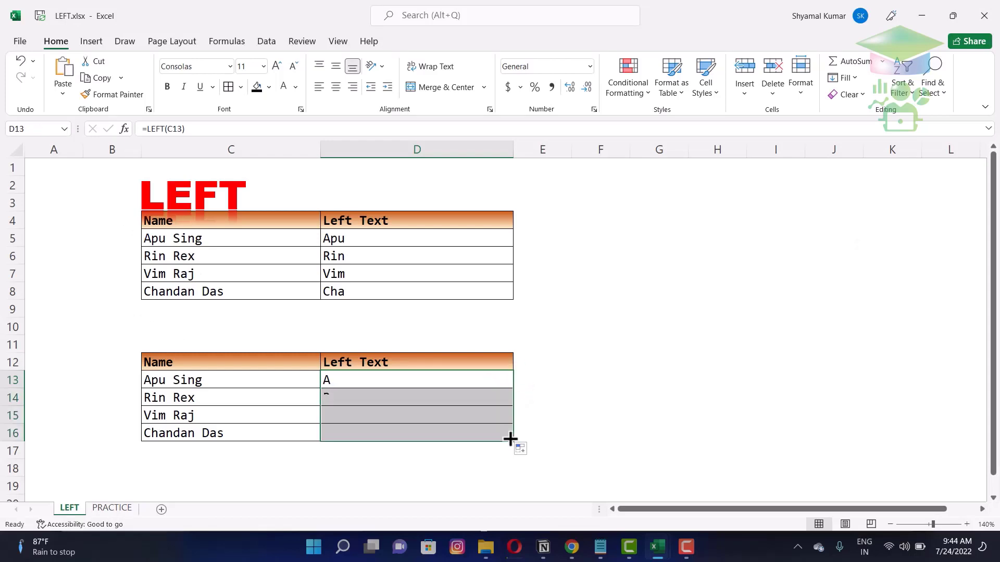
{"action": "left_click", "coordinate": [439, 380]}
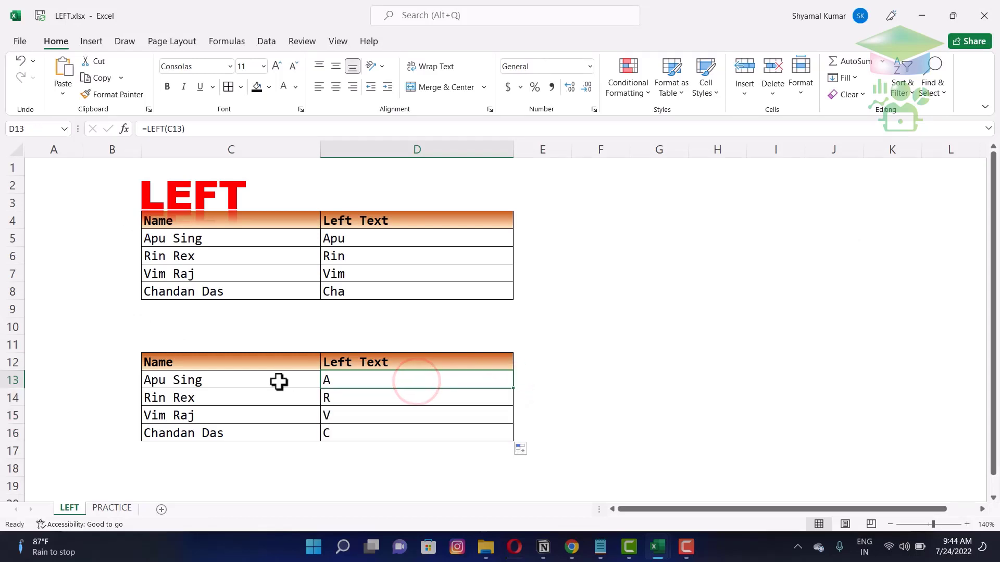
{"action": "left_click", "coordinate": [326, 398]}
- Check the LEFT formula copied into D15
{"action": "left_click", "coordinate": [350, 412]}
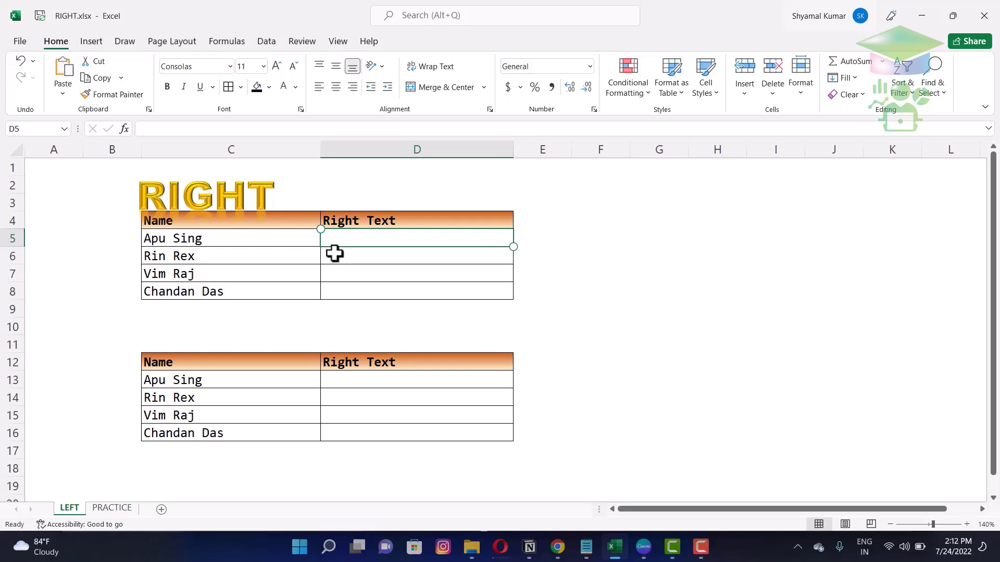
- Replace the typed 'Sing' in D5 with =RIGHT(C5,3), returning ing
{"action": "type", "text": "S"}
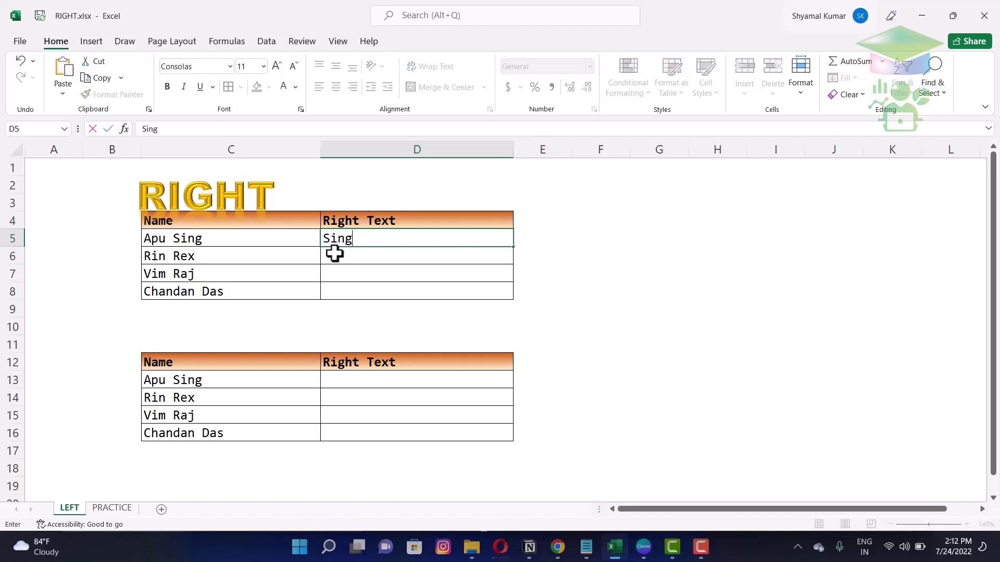
{"action": "type", "text": "ing"}
{"action": "key", "text": "Return"}
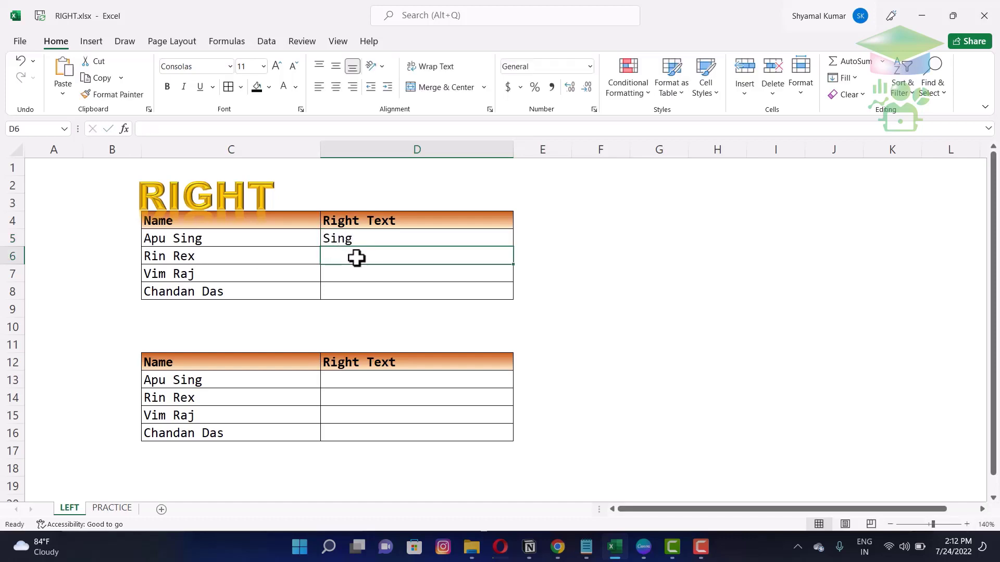
{"action": "left_click", "coordinate": [375, 237]}
{"action": "key", "text": "Delete"}
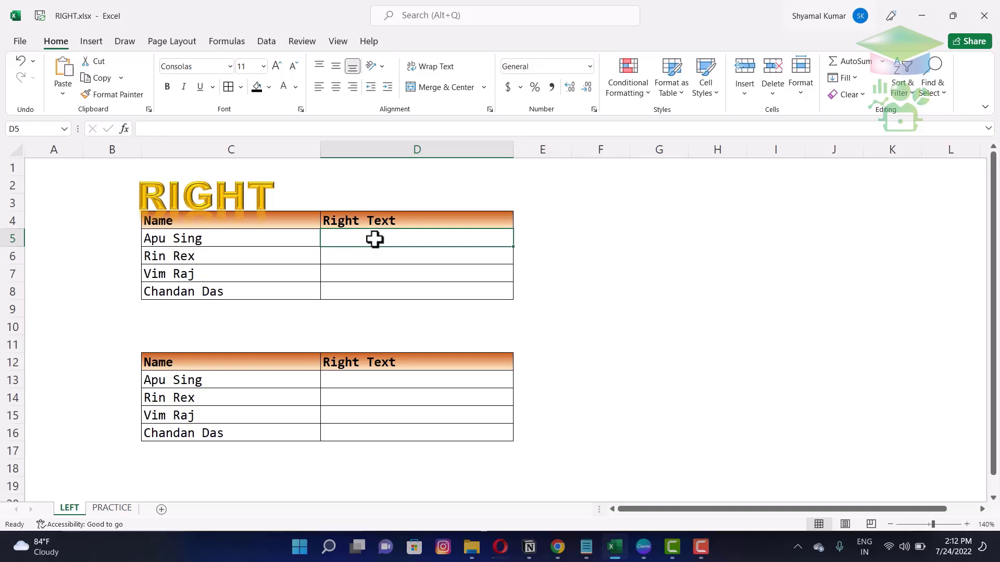
{"action": "type", "text": "="}
{"action": "type", "text": "right"}
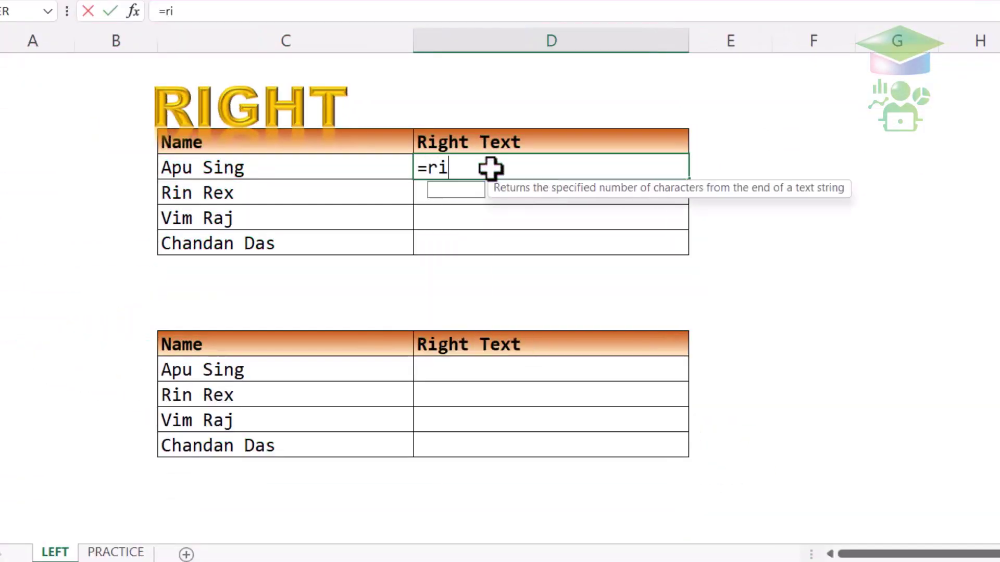
{"action": "key", "text": "Tab"}
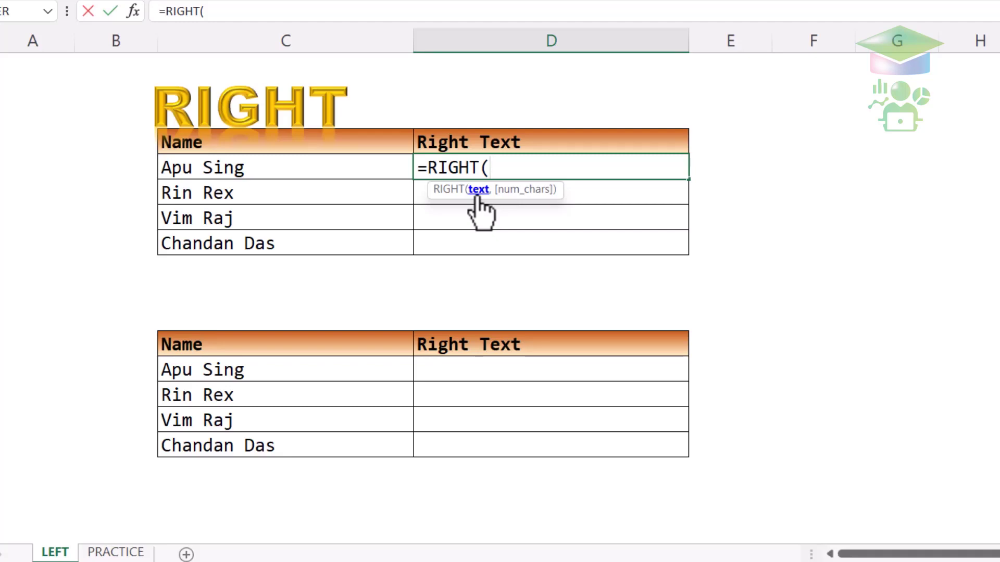
{"action": "left_click", "coordinate": [370, 158]}
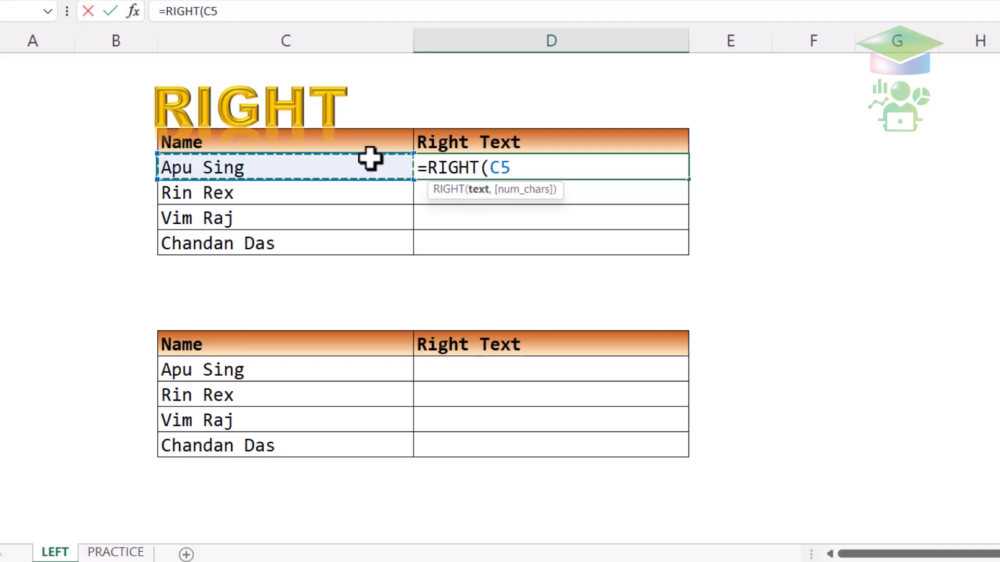
{"action": "type", "text": ","}
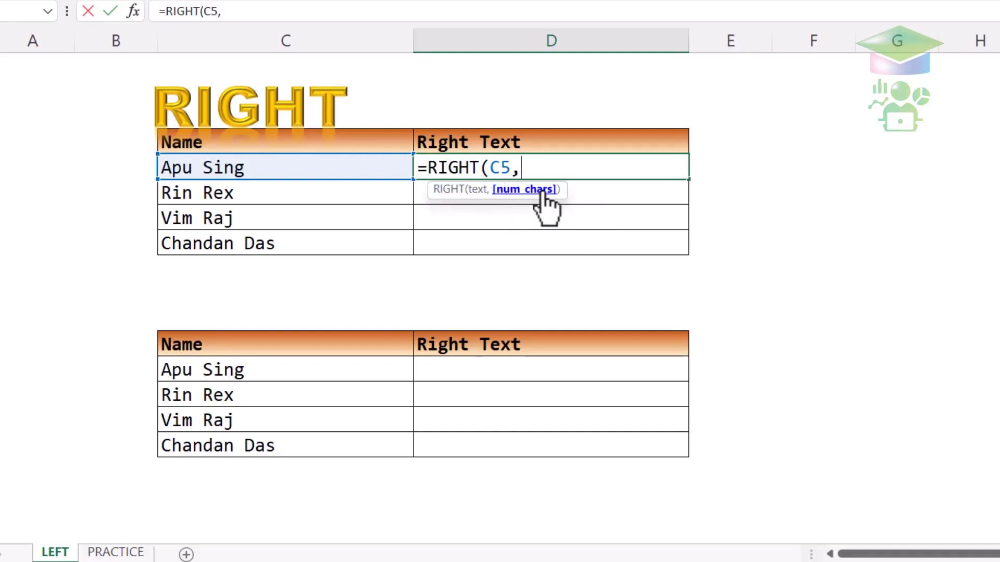
{"action": "type", "text": "3"}
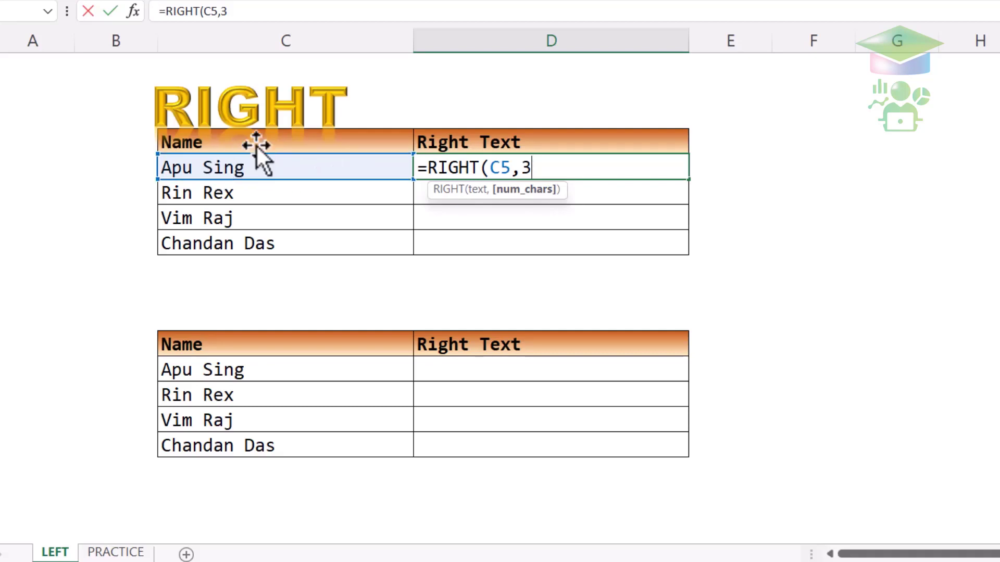
{"action": "key", "text": "Return"}
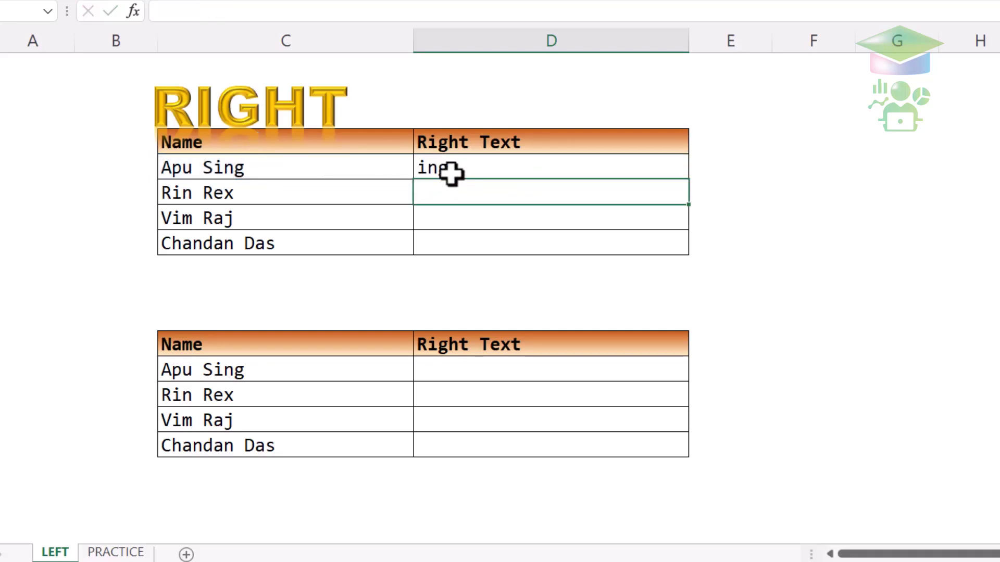
- Fill =RIGHT(C5,3) down to D8, giving Rex, Raj and Das, and check each copy
{"action": "left_click", "coordinate": [451, 171]}
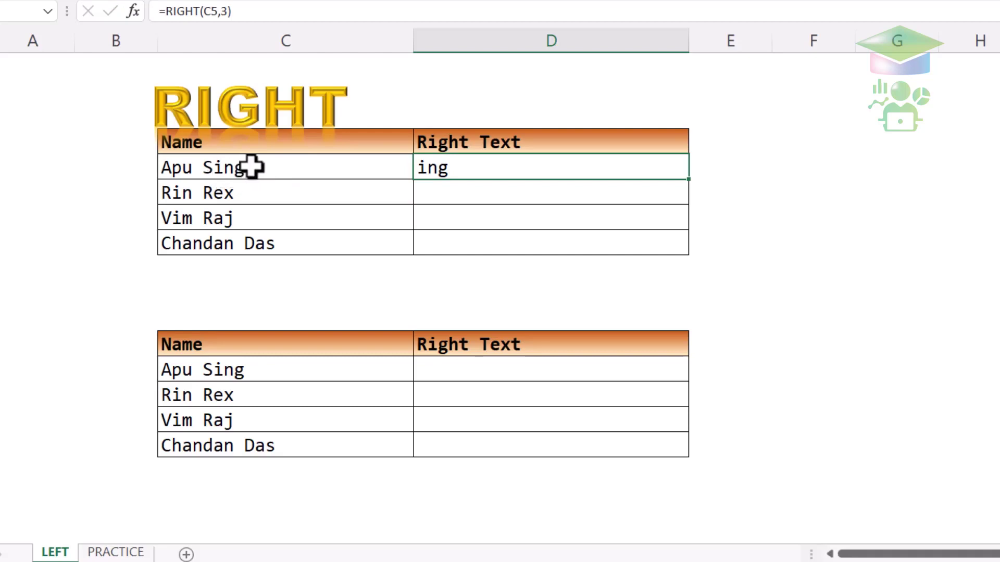
{"action": "left_click_drag", "start_coordinate": [692, 179], "coordinate": [694, 254]}
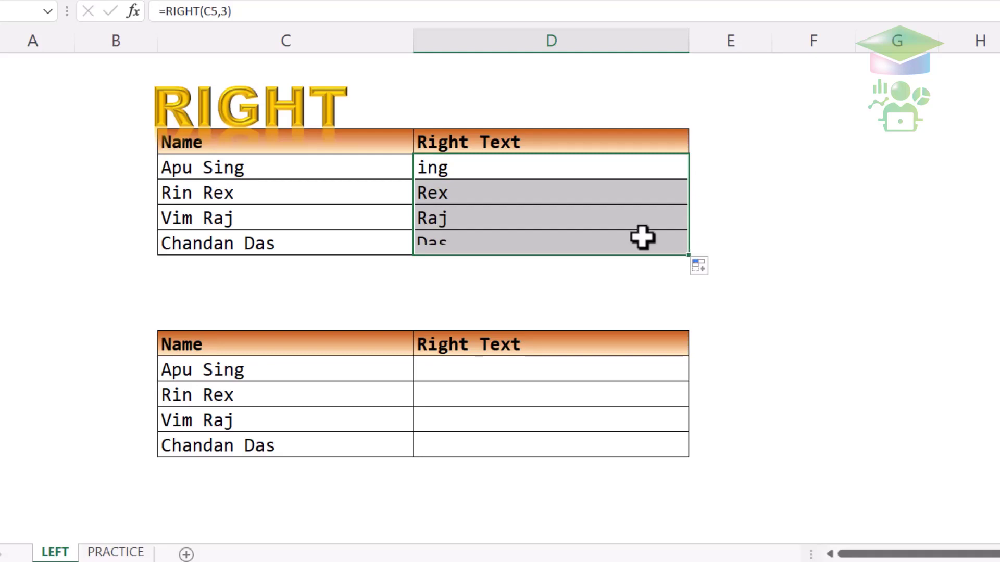
{"action": "left_click", "coordinate": [601, 194]}
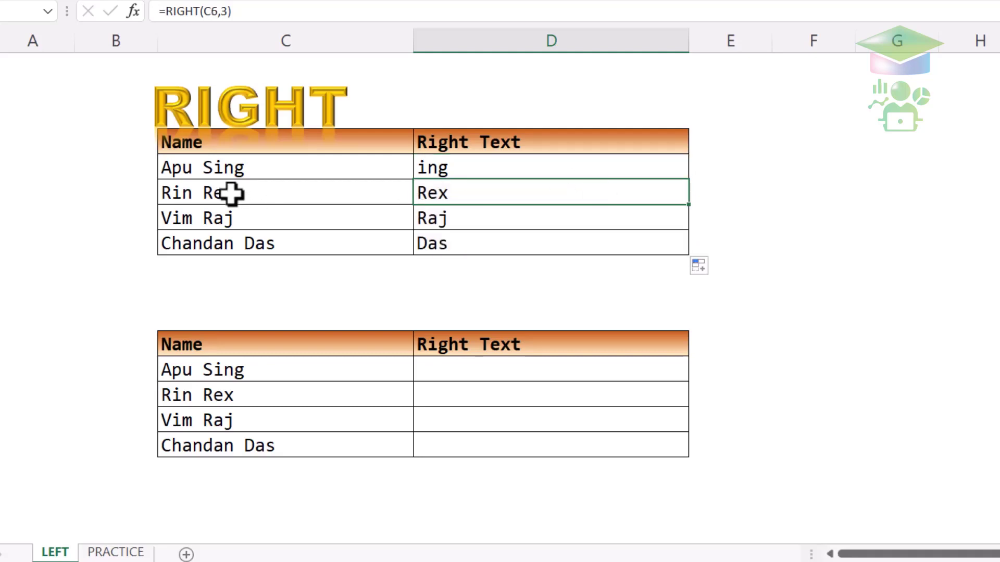
{"action": "left_click", "coordinate": [432, 218]}
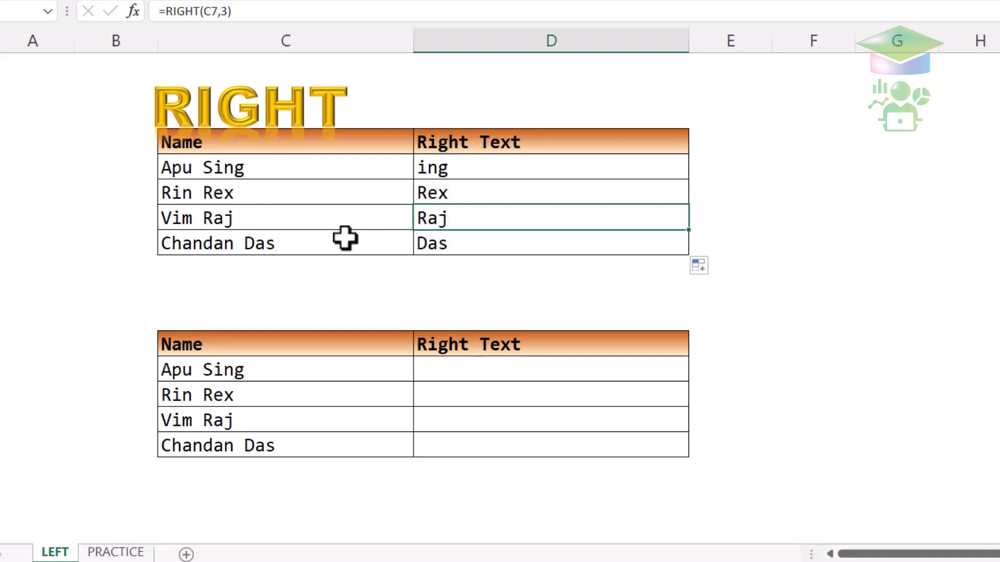
{"action": "left_click", "coordinate": [470, 238]}
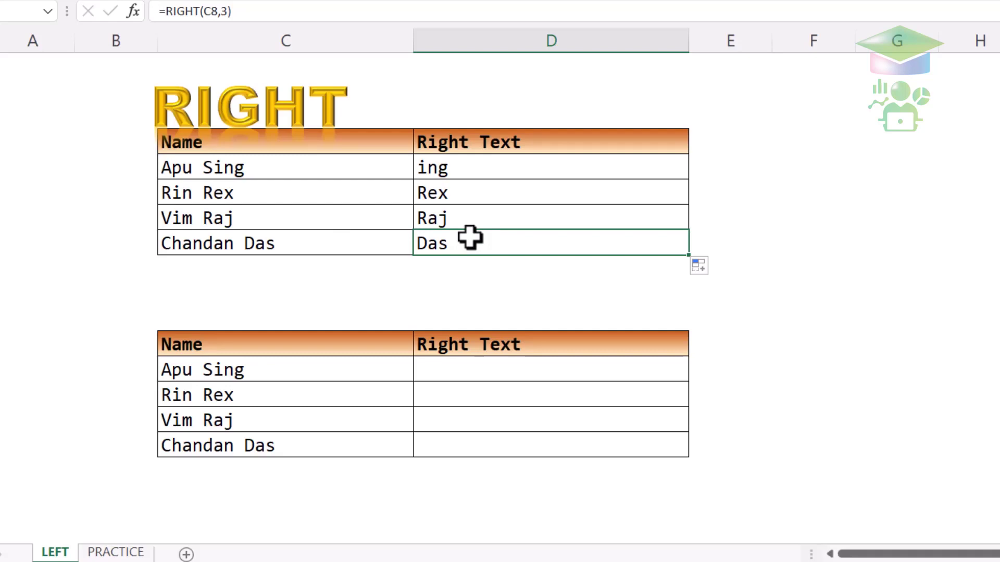
- Change D5 to =RIGHT(C5,4) and fill it down to D8
{"action": "double_click", "coordinate": [485, 167]}
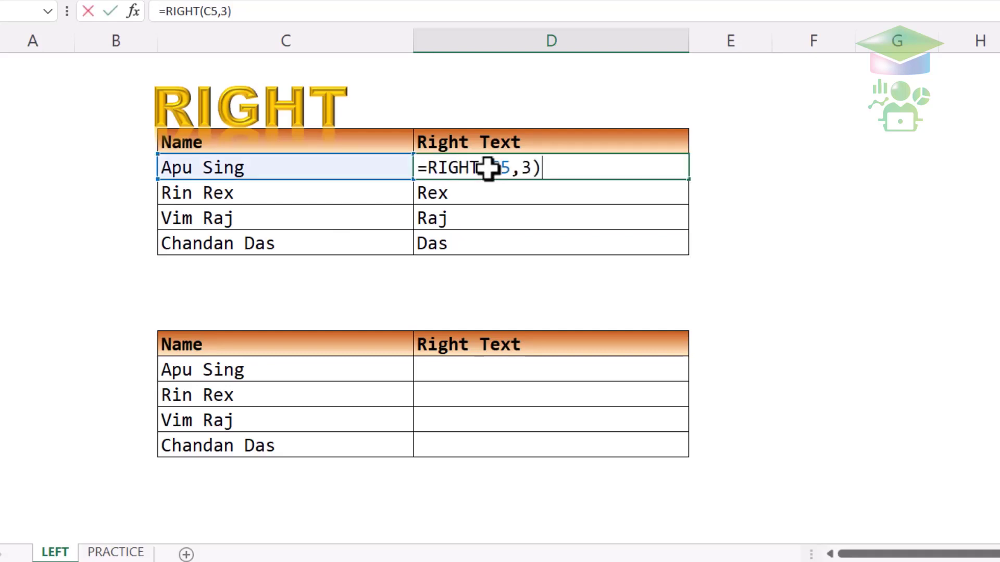
{"action": "left_click", "coordinate": [531, 171]}
{"action": "key", "text": "BackSpace"}
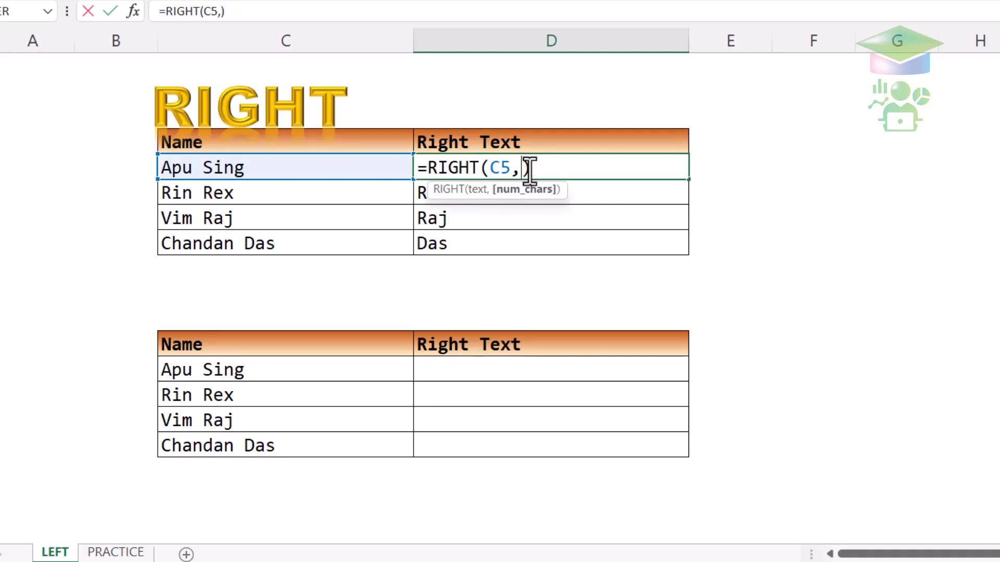
{"action": "type", "text": "4"}
{"action": "key", "text": "Return"}
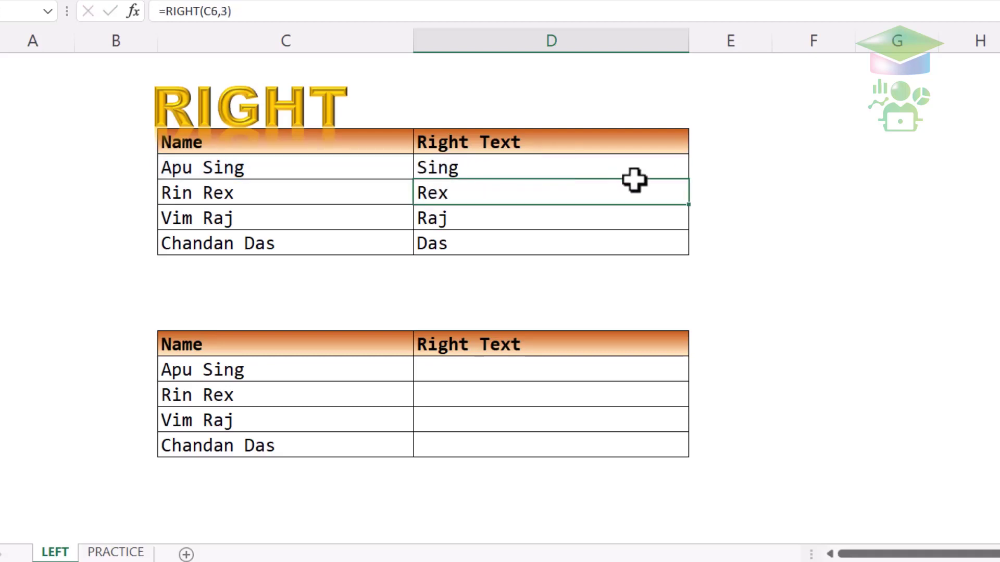
{"action": "left_click", "coordinate": [683, 164]}
{"action": "left_click_drag", "start_coordinate": [689, 180], "coordinate": [691, 252]}
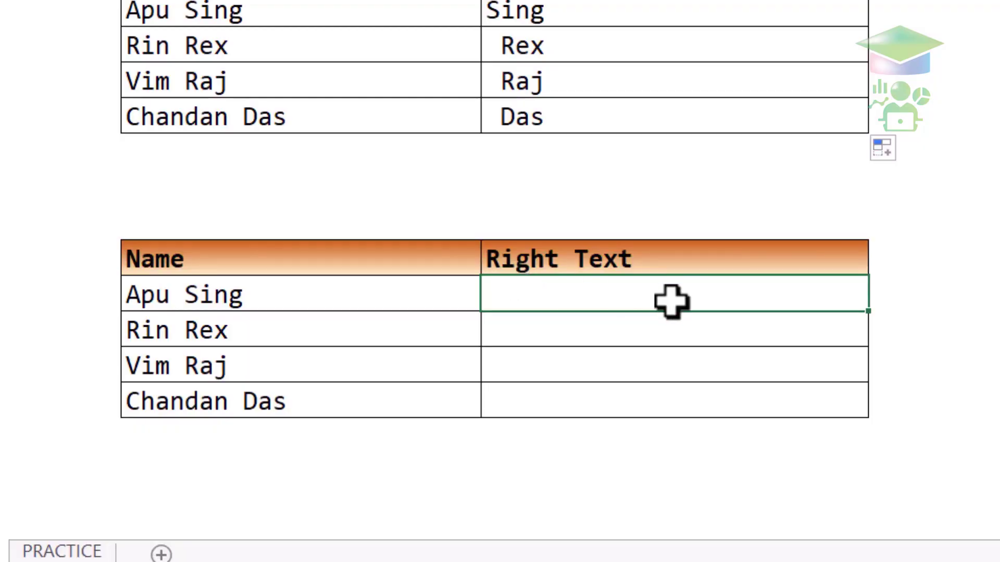
- Enter =RIGHT(C13) and fill it down to D16, returning g, x, j and s
{"action": "double_click", "coordinate": [545, 281]}
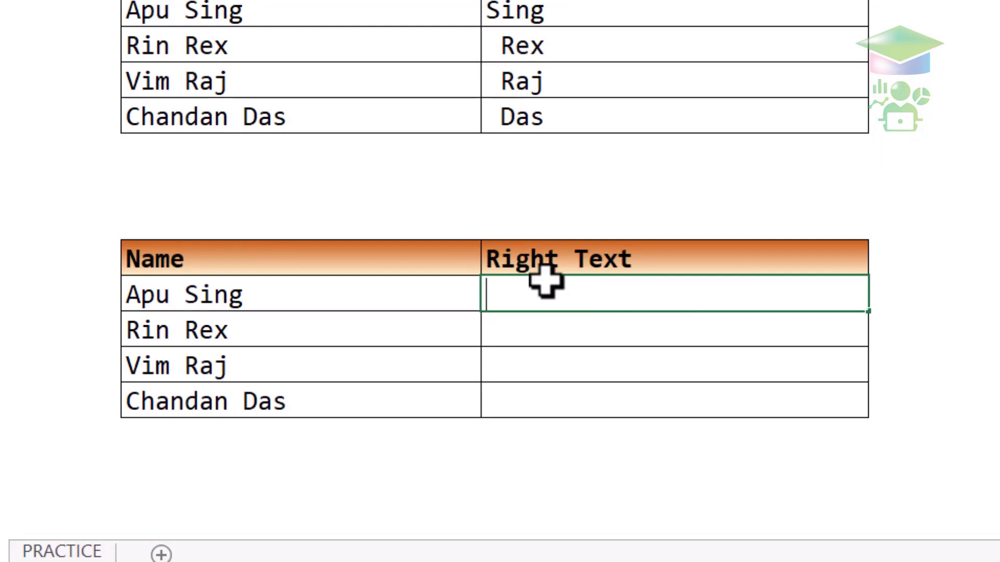
{"action": "type", "text": "=right"}
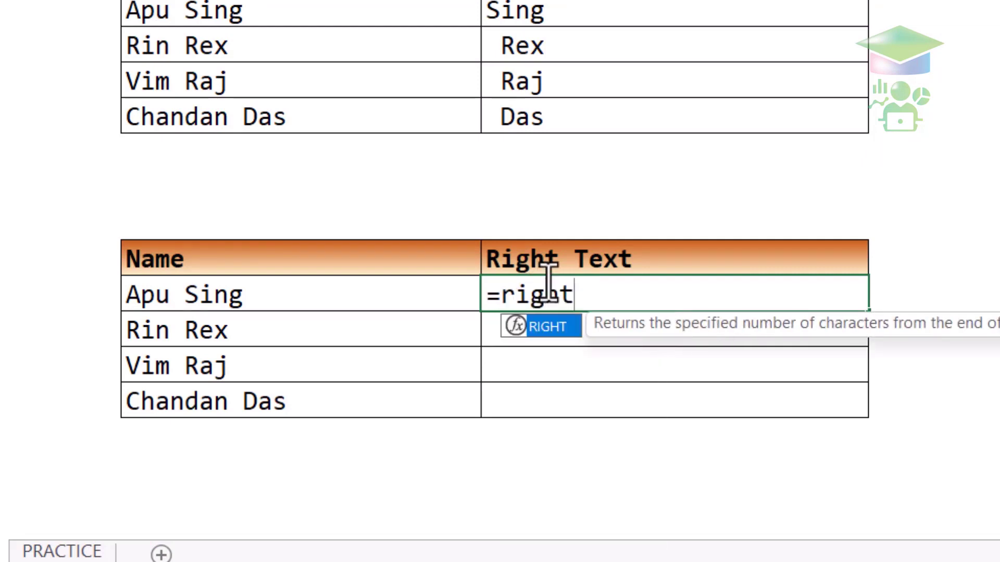
{"action": "key", "text": "Tab"}
{"action": "left_click", "coordinate": [438, 285]}
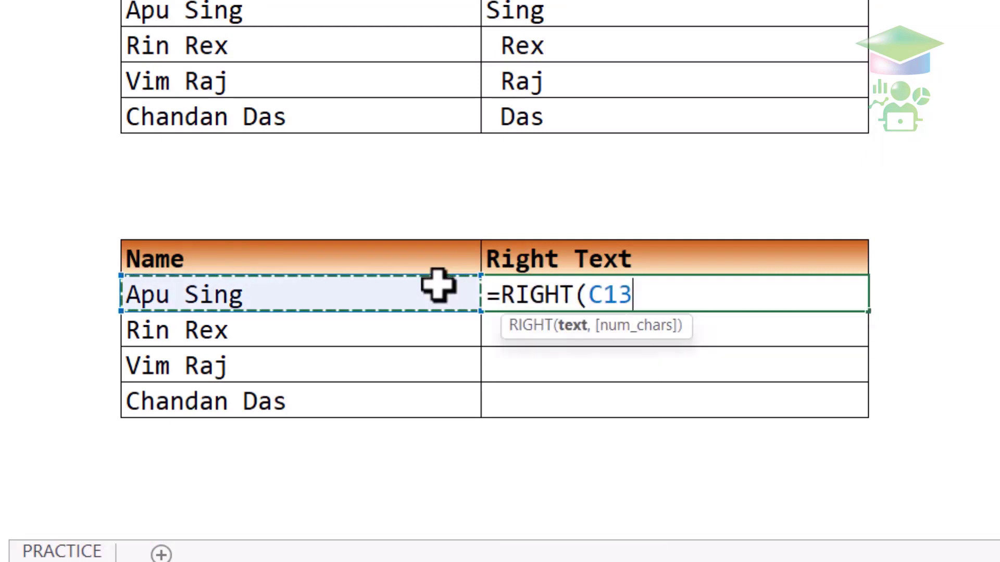
{"action": "key", "text": "Return"}
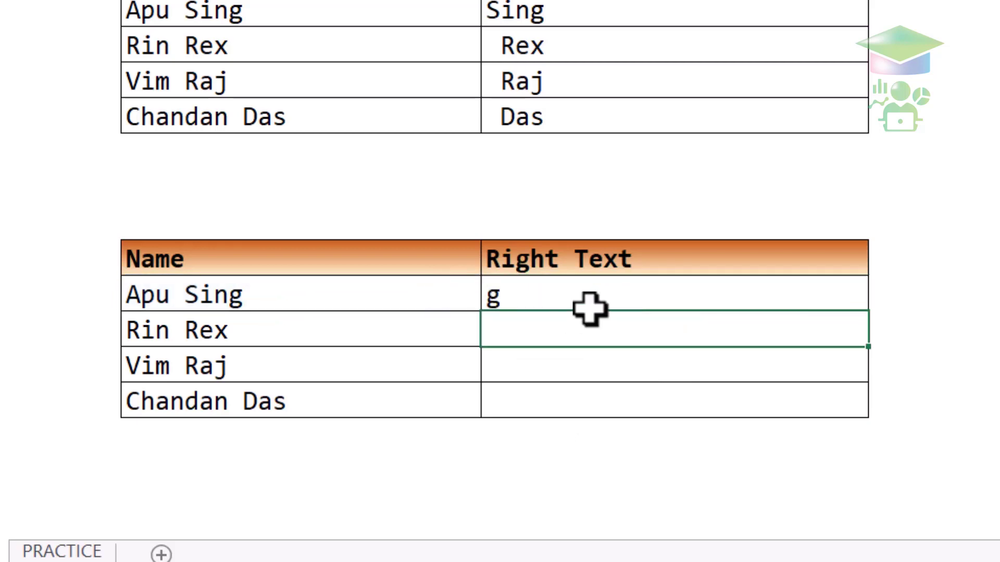
{"action": "left_click", "coordinate": [628, 292]}
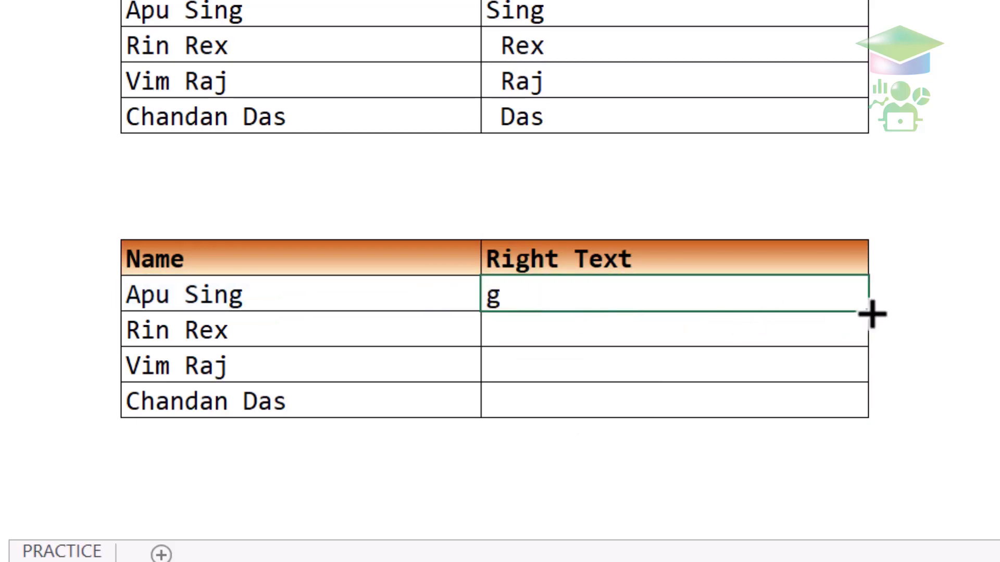
{"action": "left_click_drag", "start_coordinate": [870, 312], "coordinate": [868, 426]}
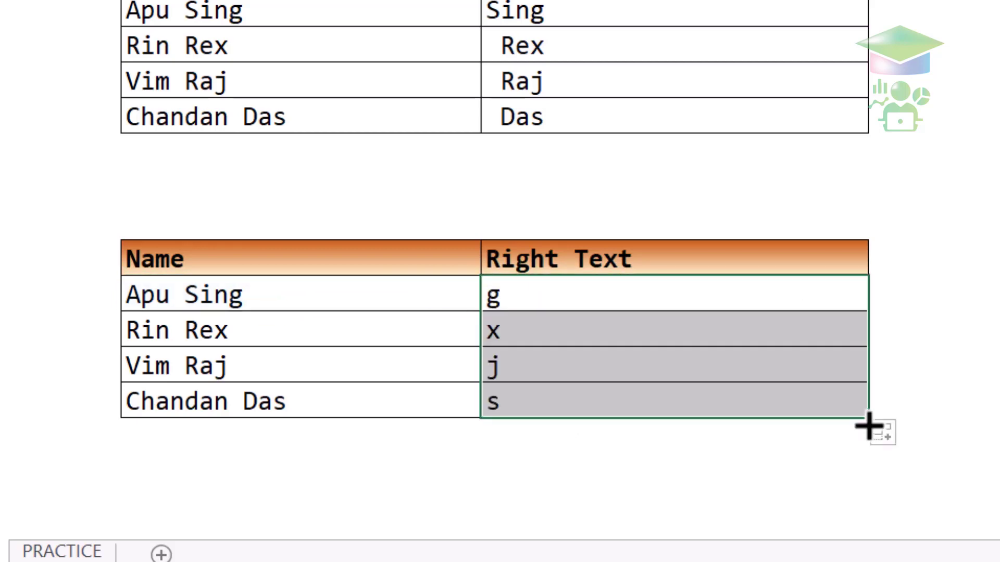
{"action": "left_click", "coordinate": [910, 308]}
{"action": "left_click", "coordinate": [746, 271]}
{"action": "key", "text": "ctrl+Down"}
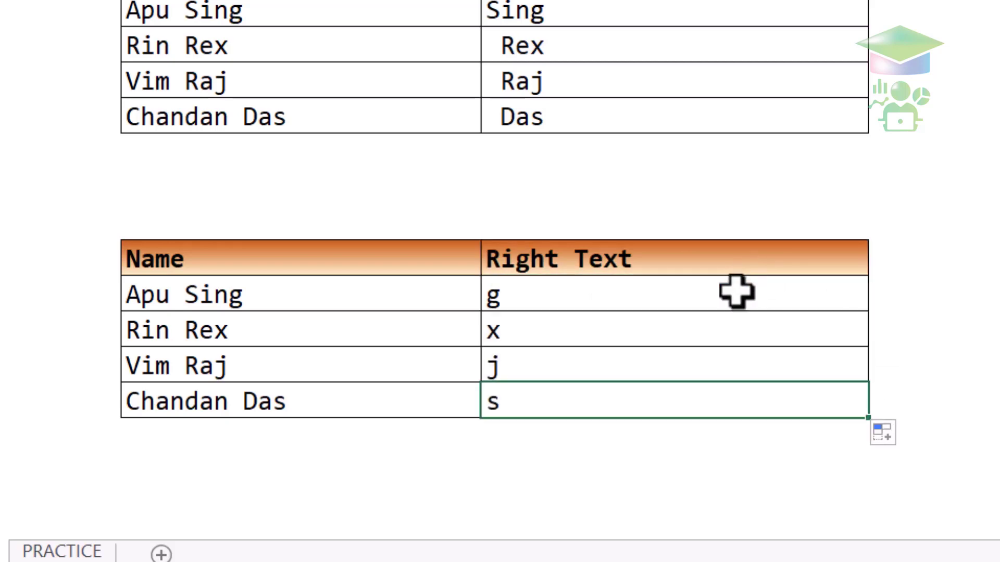
{"action": "double_click", "coordinate": [736, 291]}
{"action": "left_click", "coordinate": [628, 305]}
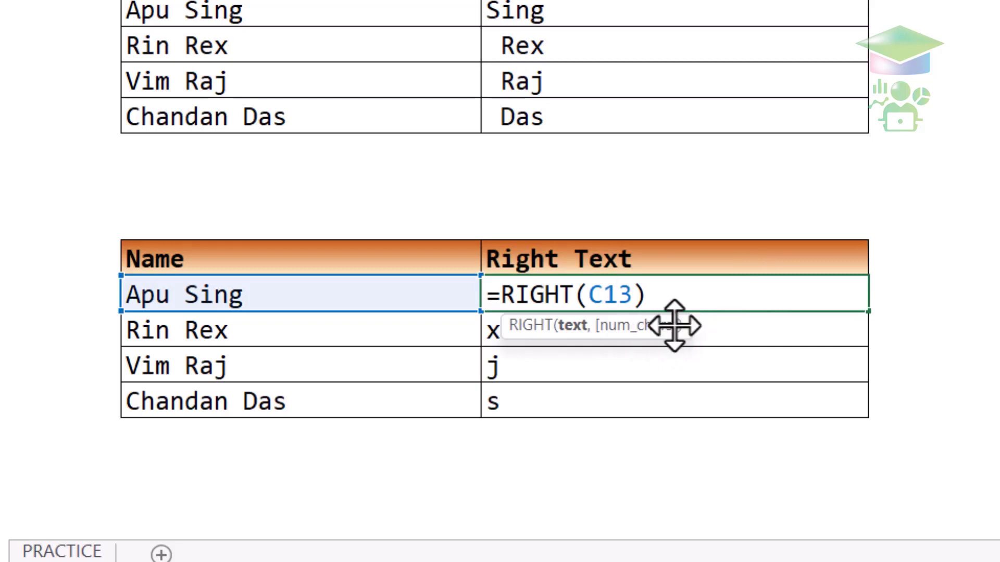
{"action": "key", "text": "Return"}
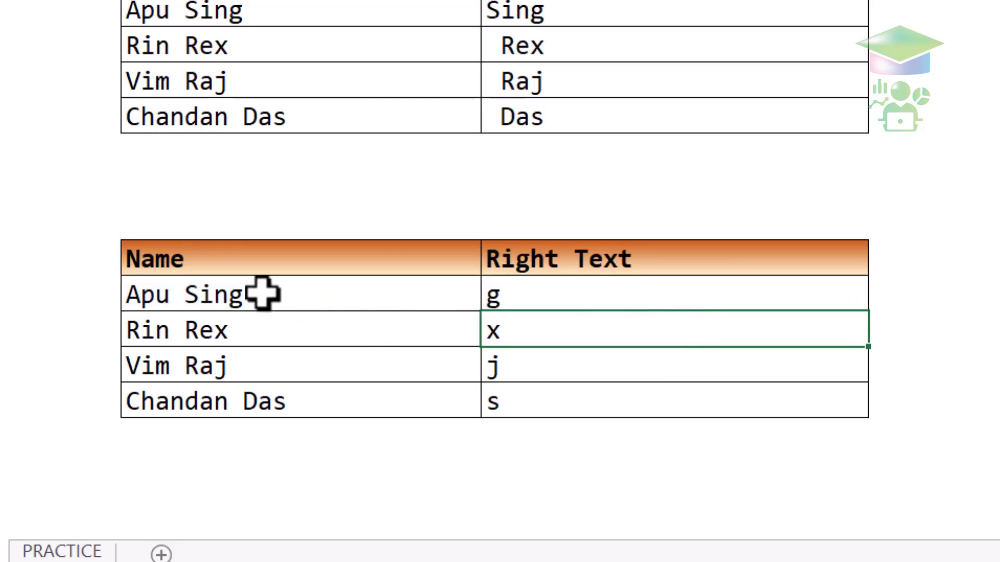
{"action": "left_click", "coordinate": [261, 294]}
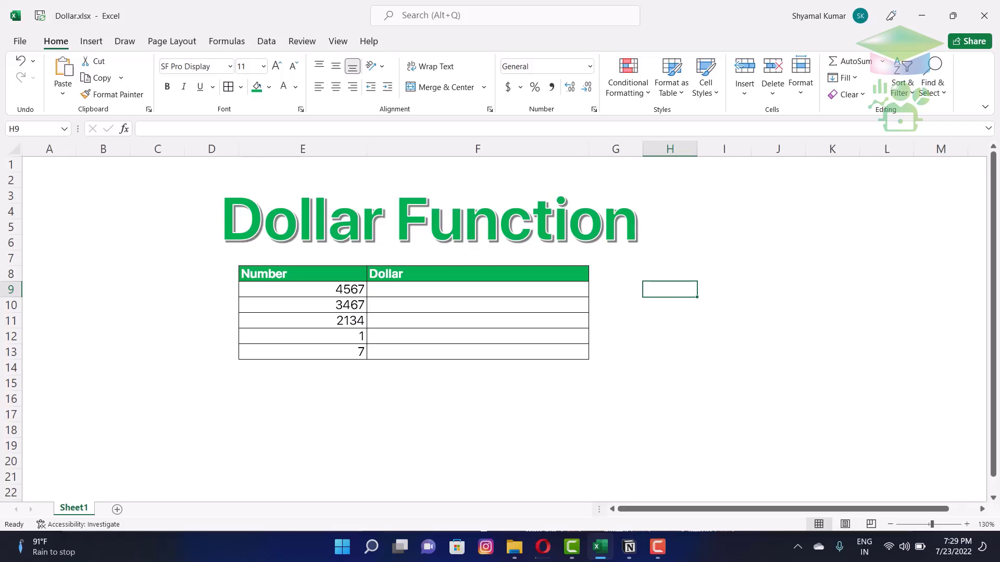
{"action": "left_click", "coordinate": [429, 292]}
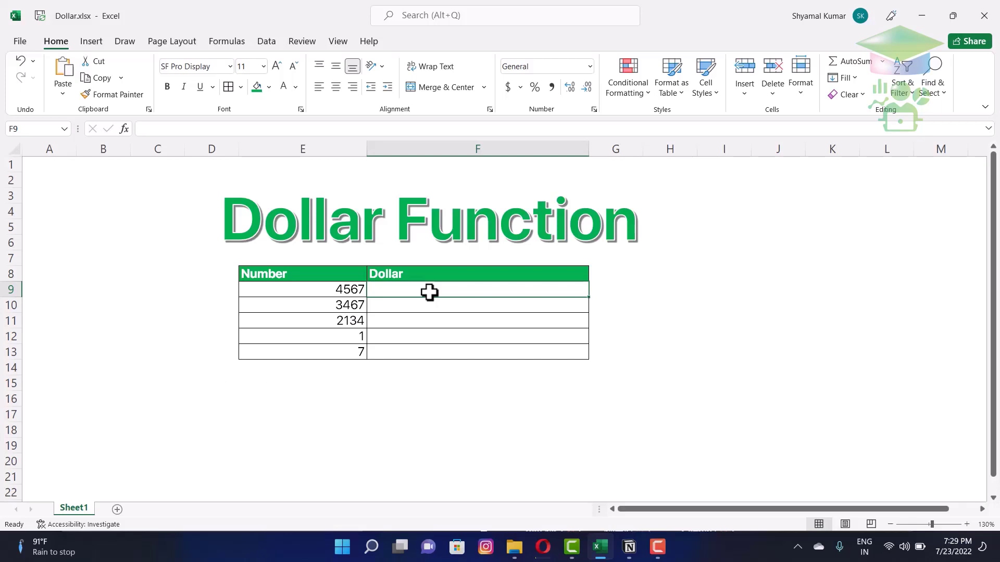
{"action": "type", "text": "$"}
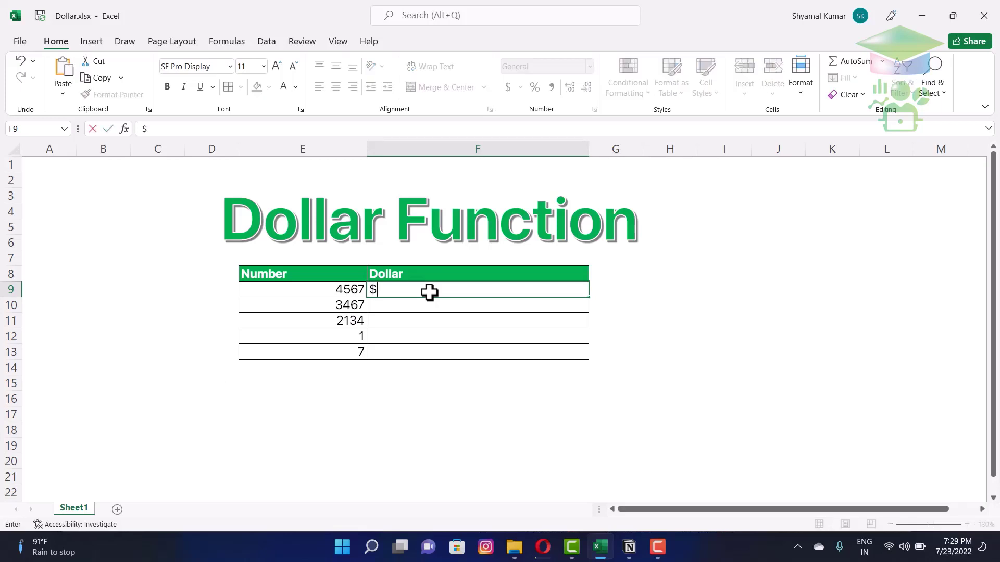
{"action": "type", "text": "4567"}
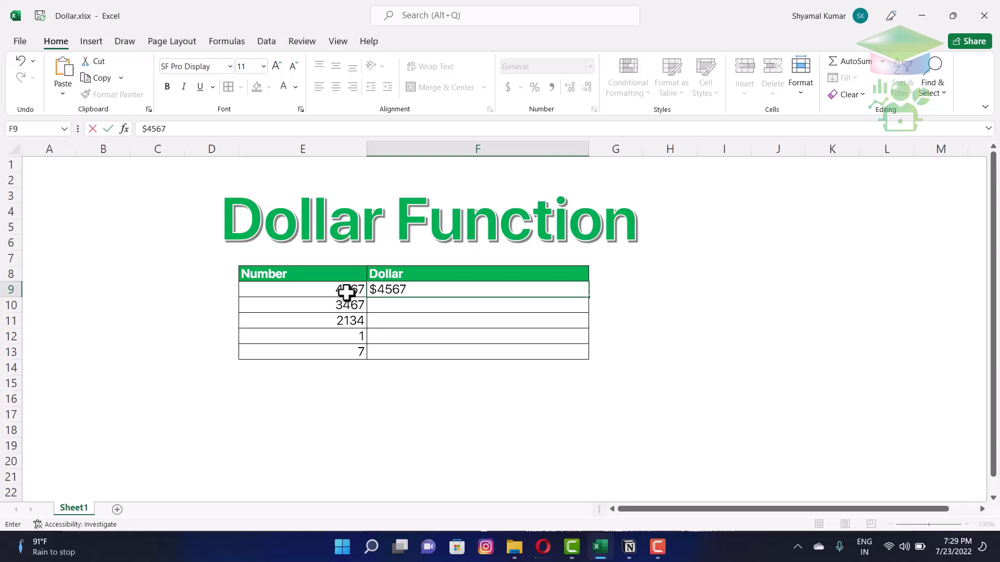
{"action": "key", "text": "Return"}
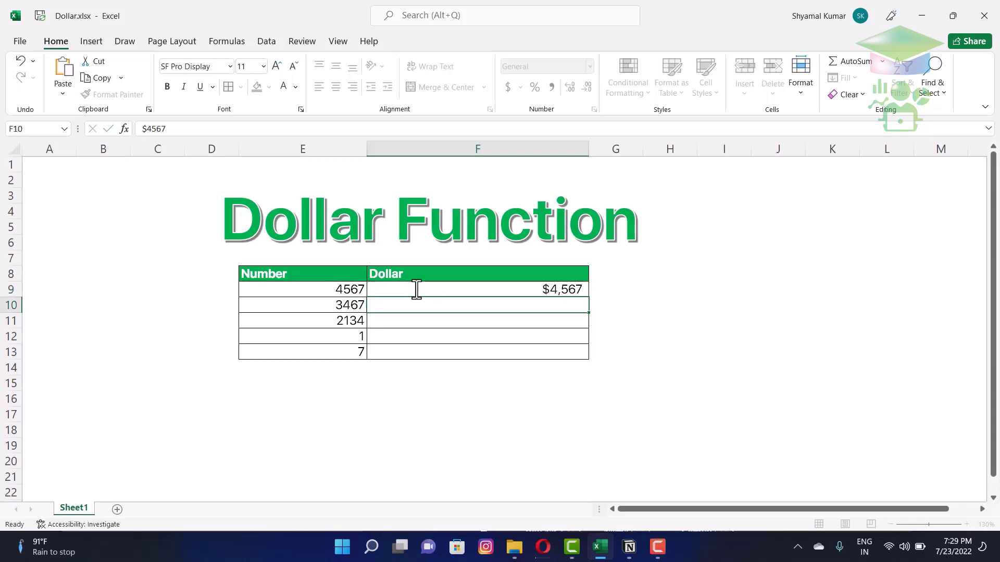
{"action": "left_click", "coordinate": [472, 287]}
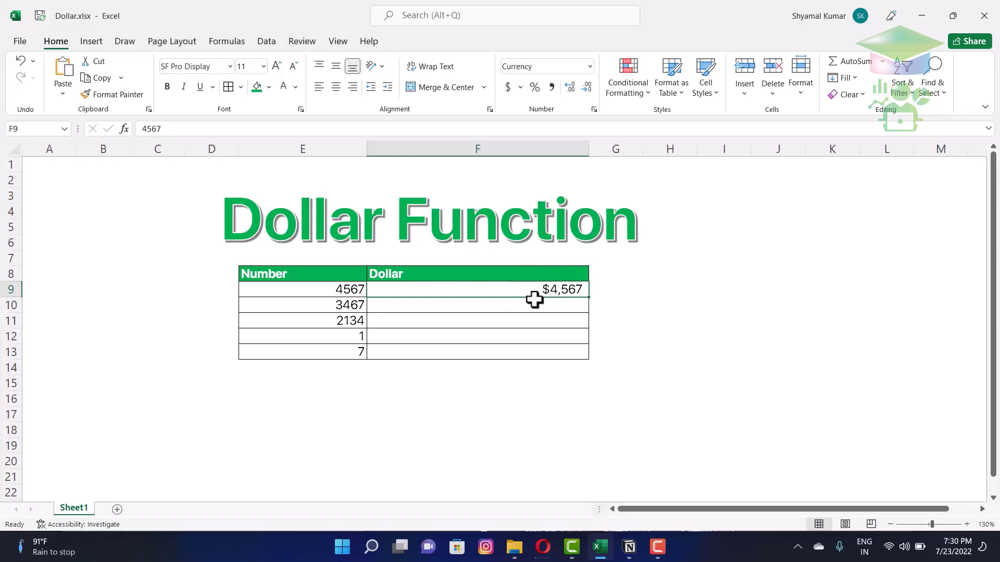
{"action": "key", "text": "Delete"}
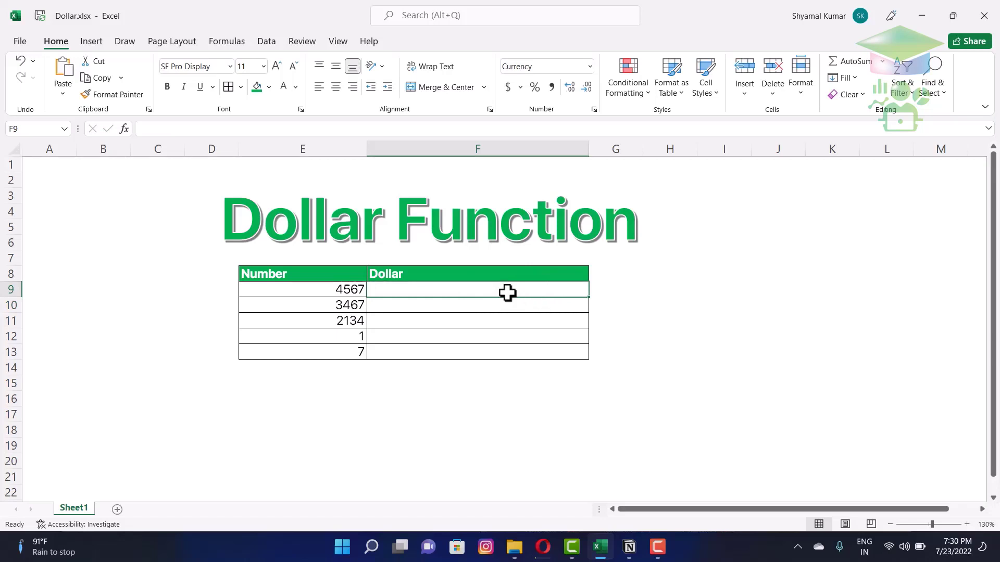
- Enter =DOLLAR(E9,2) in F9, converting 4567 to $4,567.00
{"action": "type", "text": "="}
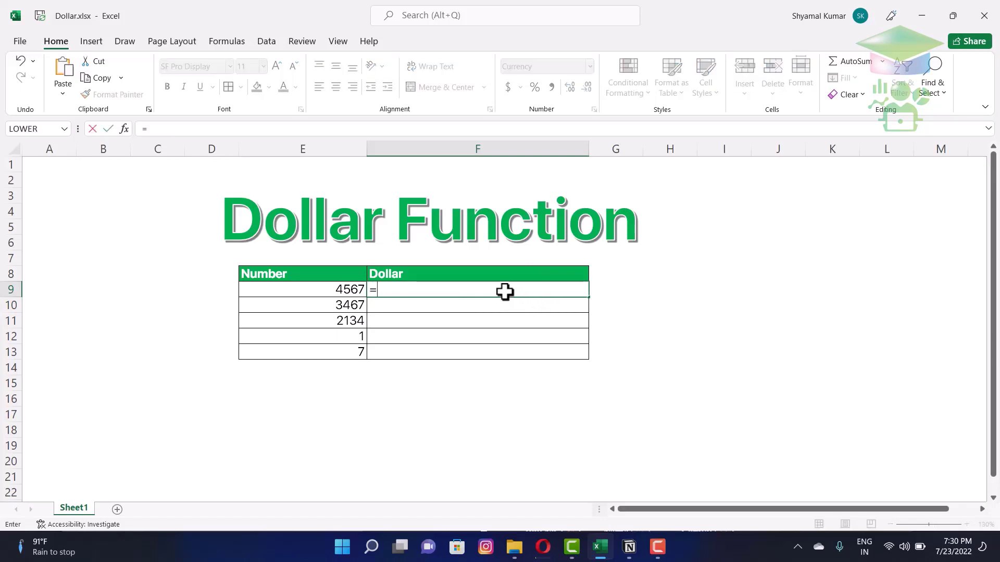
{"action": "type", "text": "doll"}
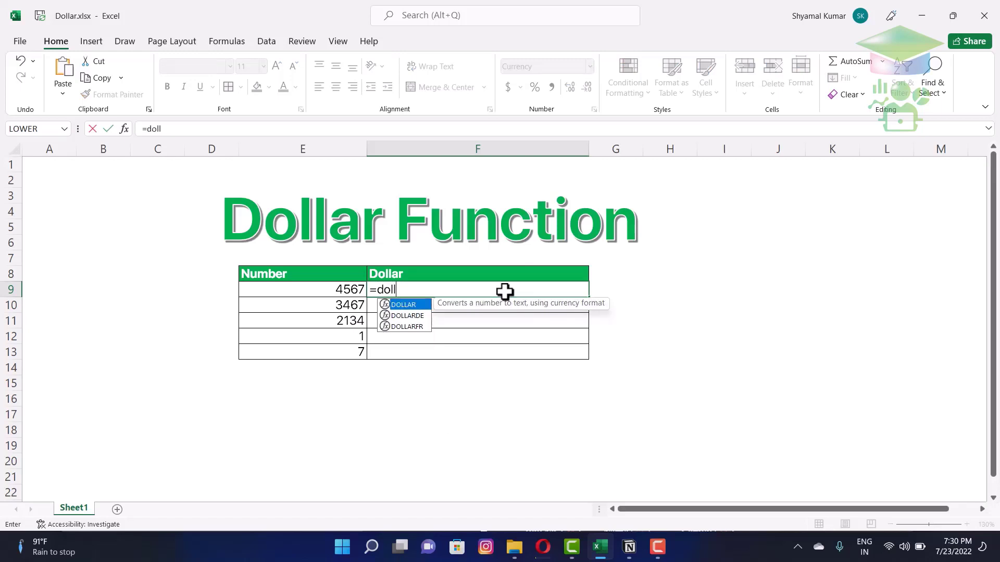
{"action": "double_click", "coordinate": [417, 305]}
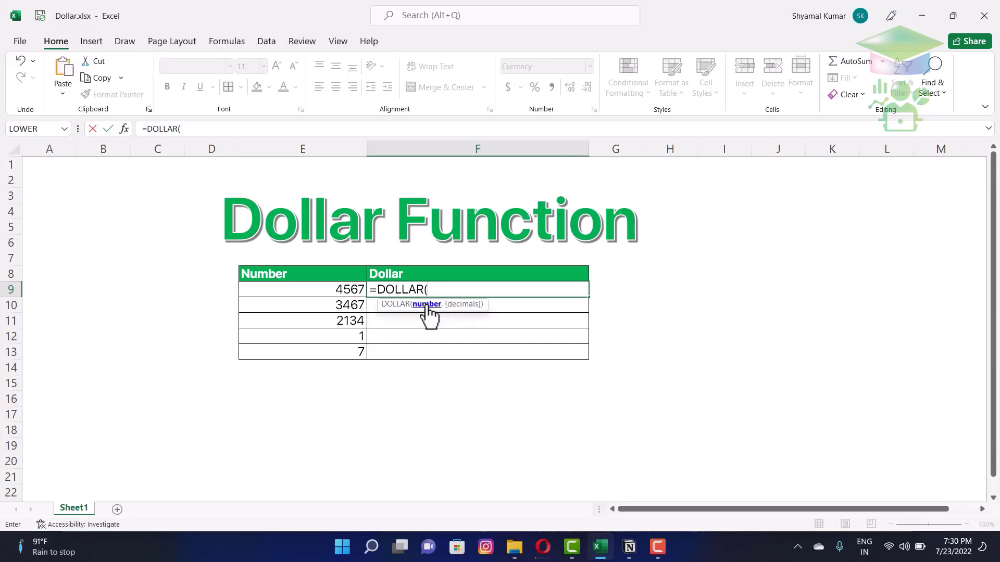
{"action": "left_click", "coordinate": [346, 290]}
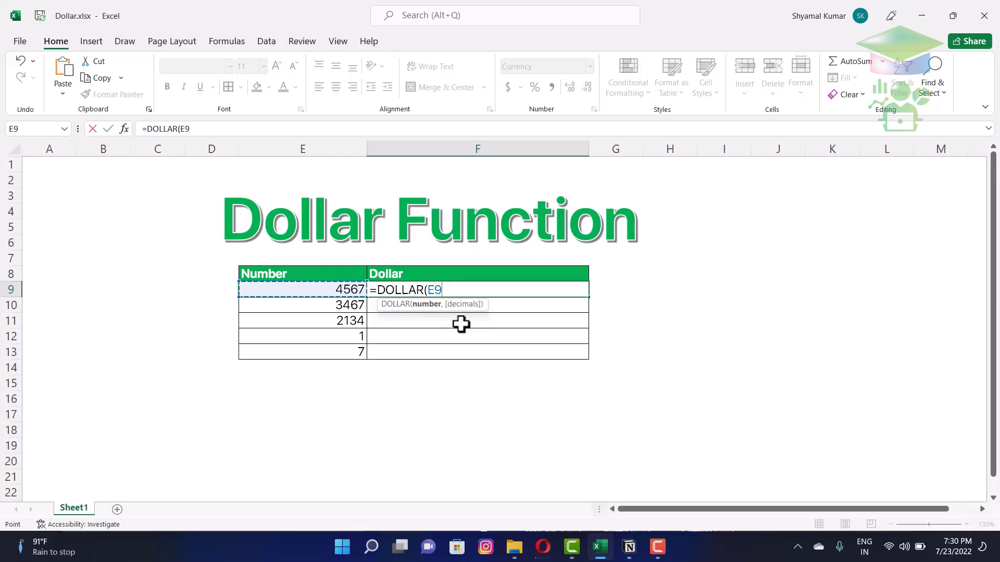
{"action": "type", "text": ","}
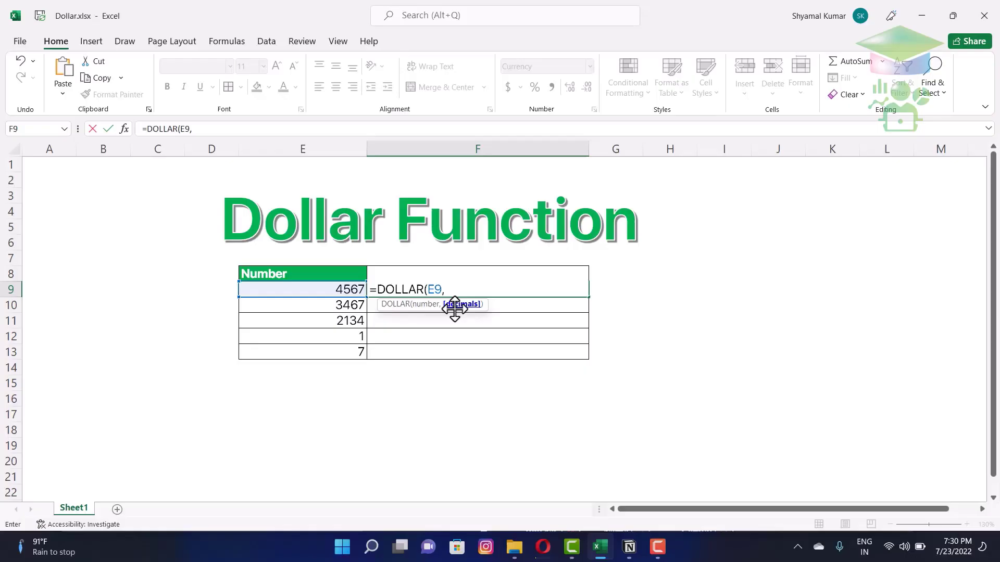
{"action": "type", "text": "2"}
{"action": "key", "text": "Return"}
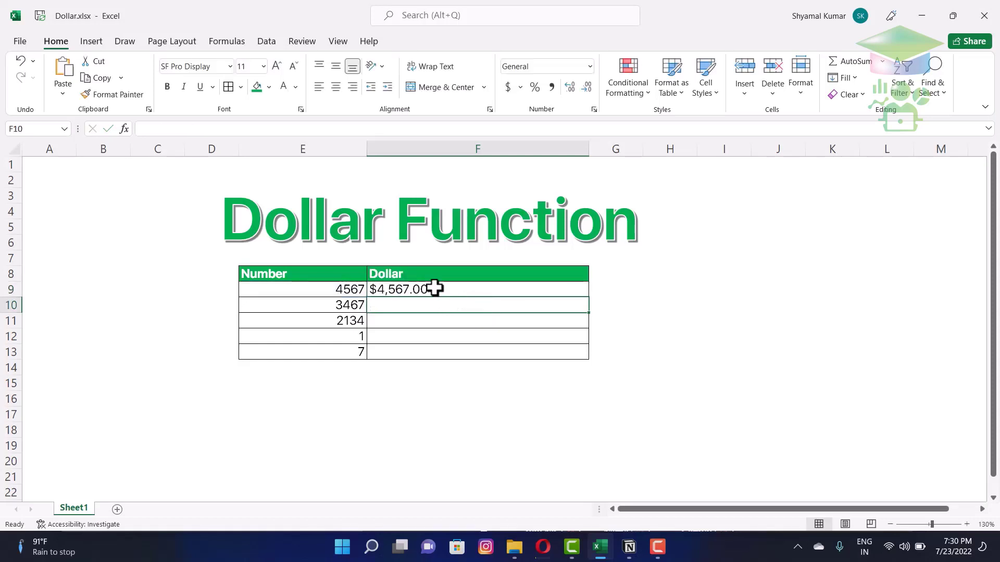
{"action": "left_click", "coordinate": [433, 288]}
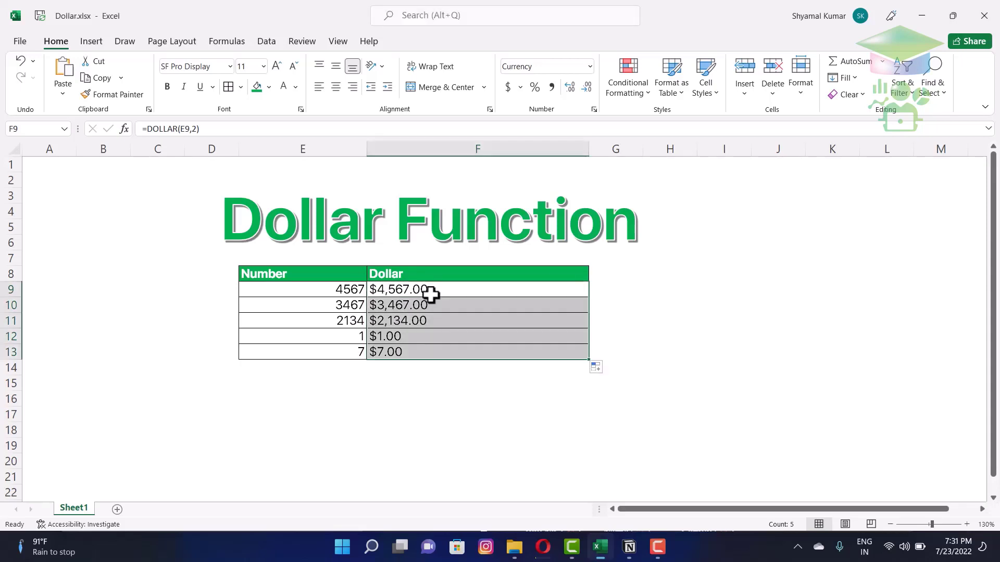
{"action": "left_click", "coordinate": [453, 287]}
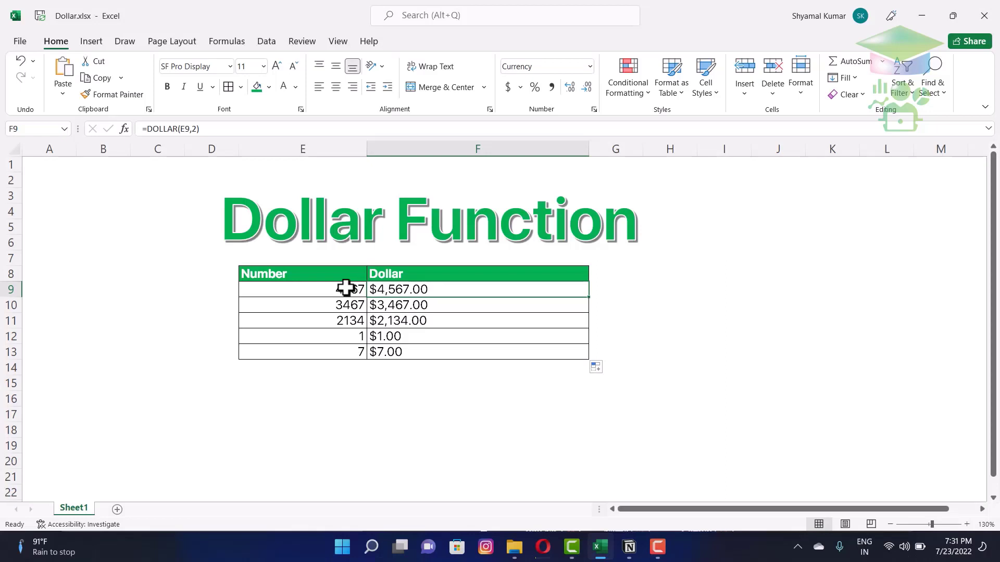
{"action": "left_click", "coordinate": [346, 288]}
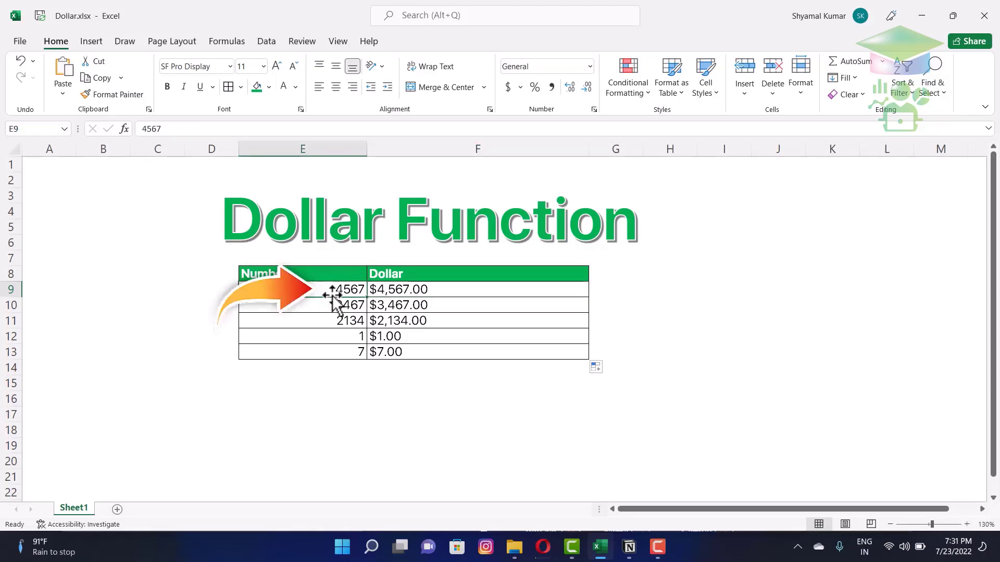
{"action": "left_click", "coordinate": [435, 288]}
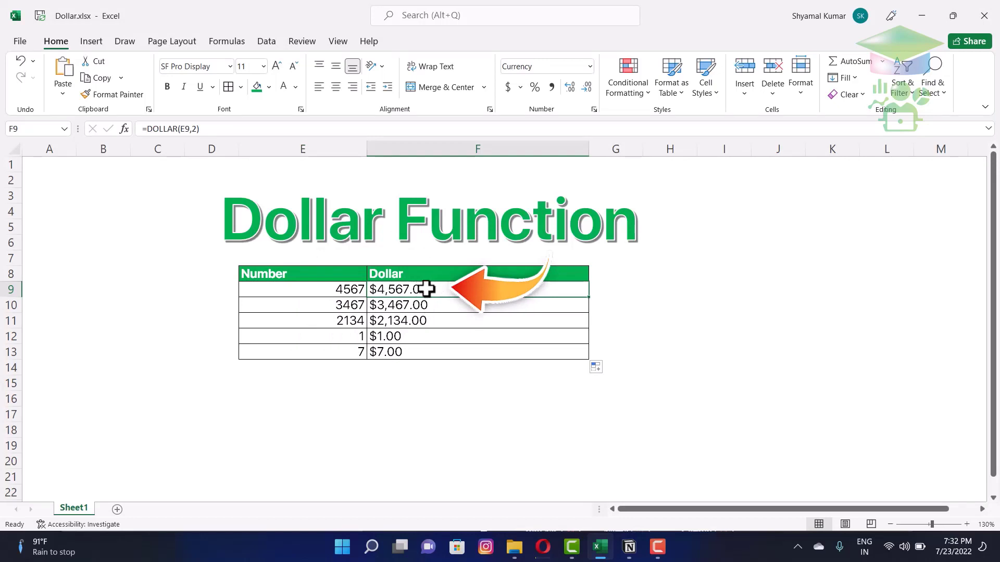
{"action": "left_click", "coordinate": [314, 290]}
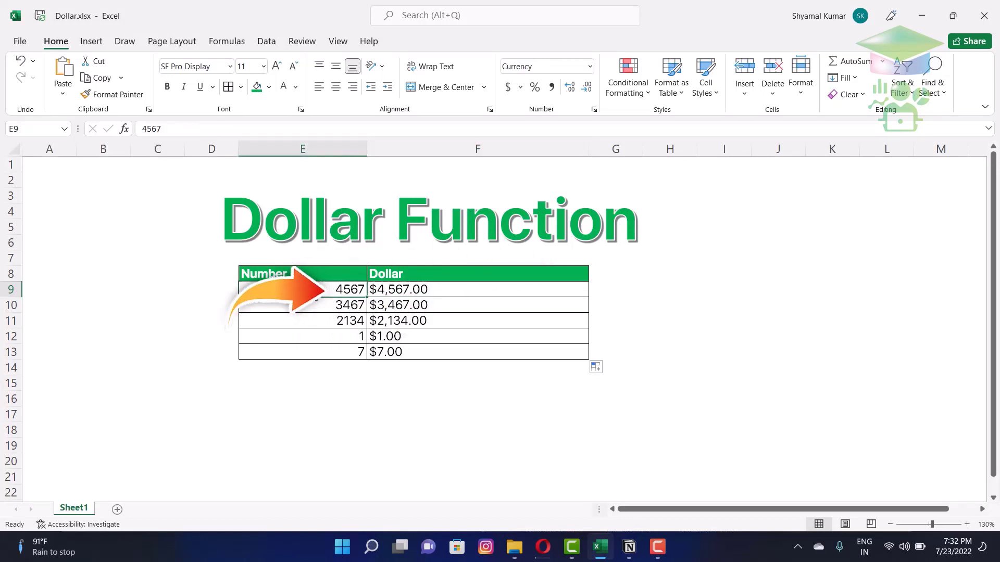
{"action": "left_click", "coordinate": [449, 295]}
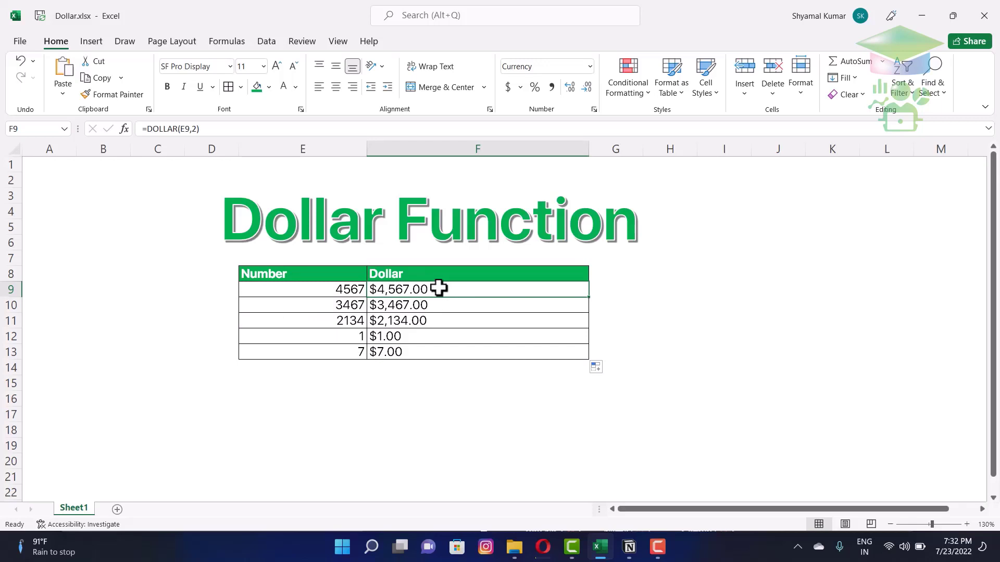
- Clear the old Dollar results and enter =DOLLAR(E9) in F9
{"action": "mouse_move", "coordinate": [473, 288]}
{"action": "left_mouse_down"}
{"action": "mouse_move", "coordinate": [464, 367]}
{"action": "mouse_move", "coordinate": [467, 350]}
{"action": "left_mouse_up"}
{"action": "key", "text": "Delete"}
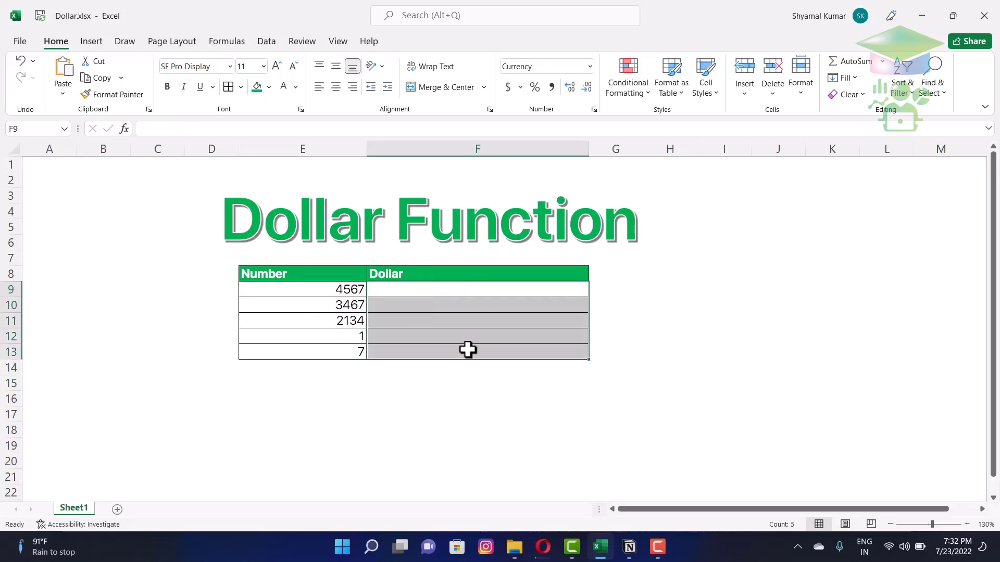
{"action": "left_click", "coordinate": [475, 292]}
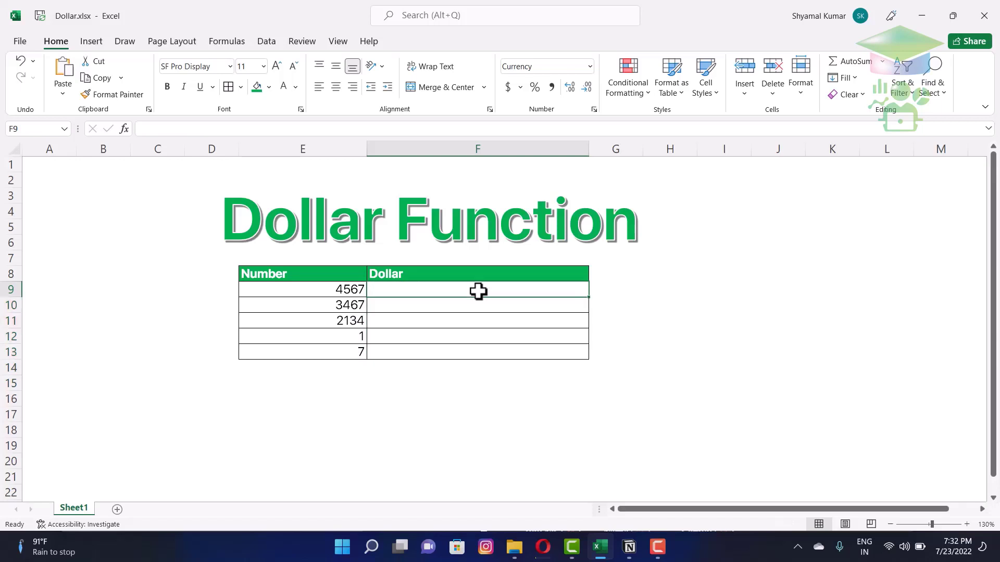
{"action": "type", "text": "=doll"}
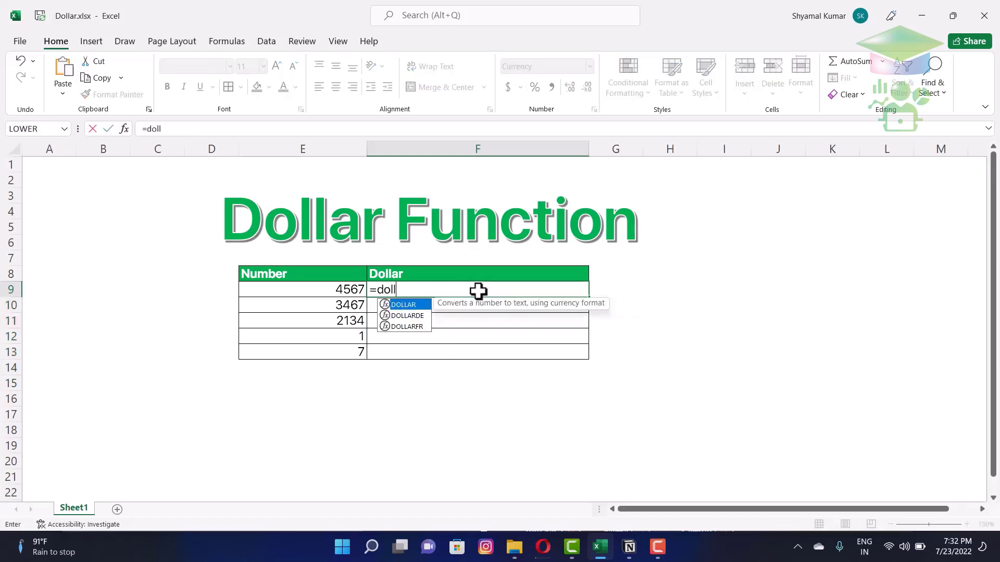
{"action": "key", "text": "Tab"}
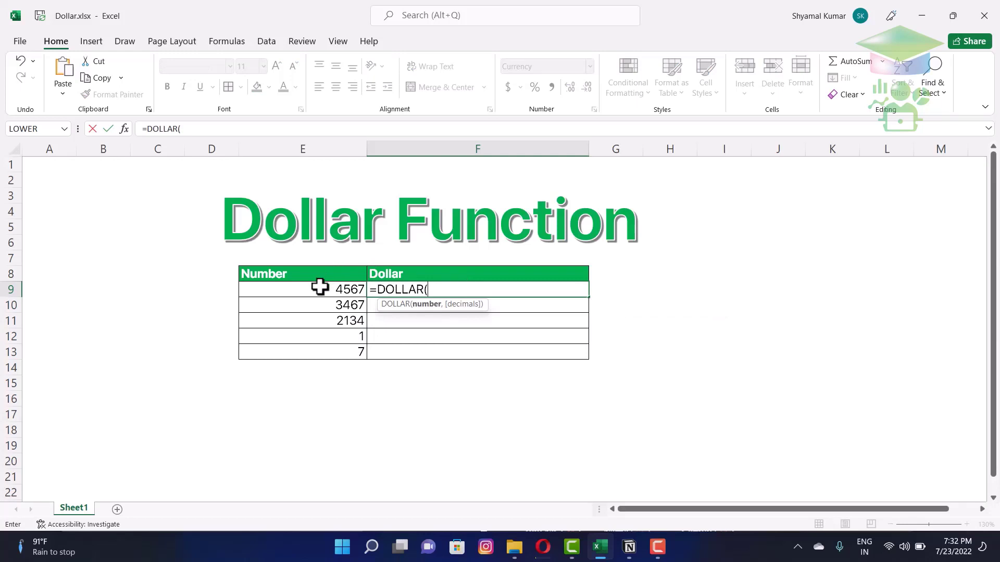
{"action": "left_click", "coordinate": [325, 290]}
{"action": "key", "text": "Return"}
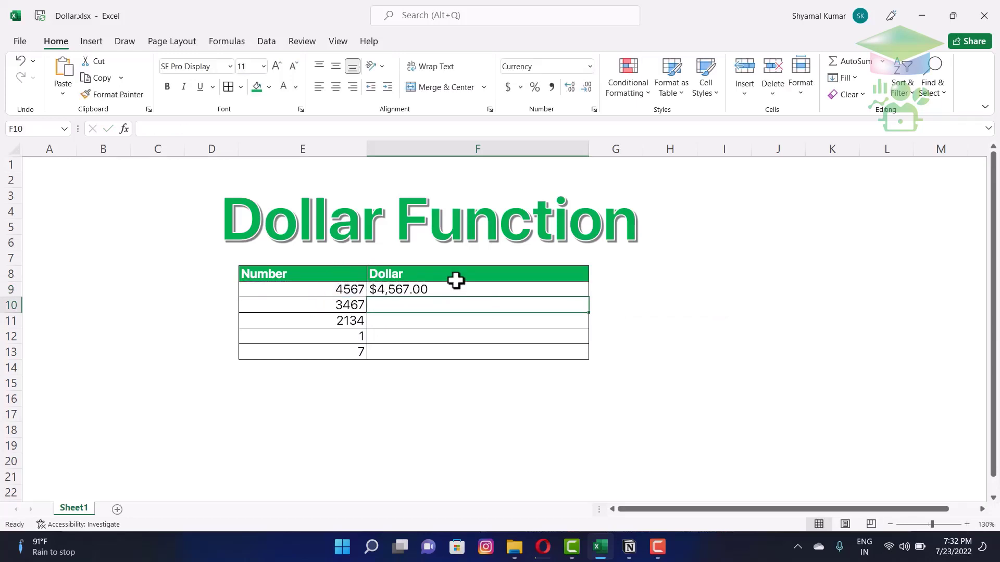
- Fill =DOLLAR(E9) down to F13, through $7.00
{"action": "left_click", "coordinate": [461, 287]}
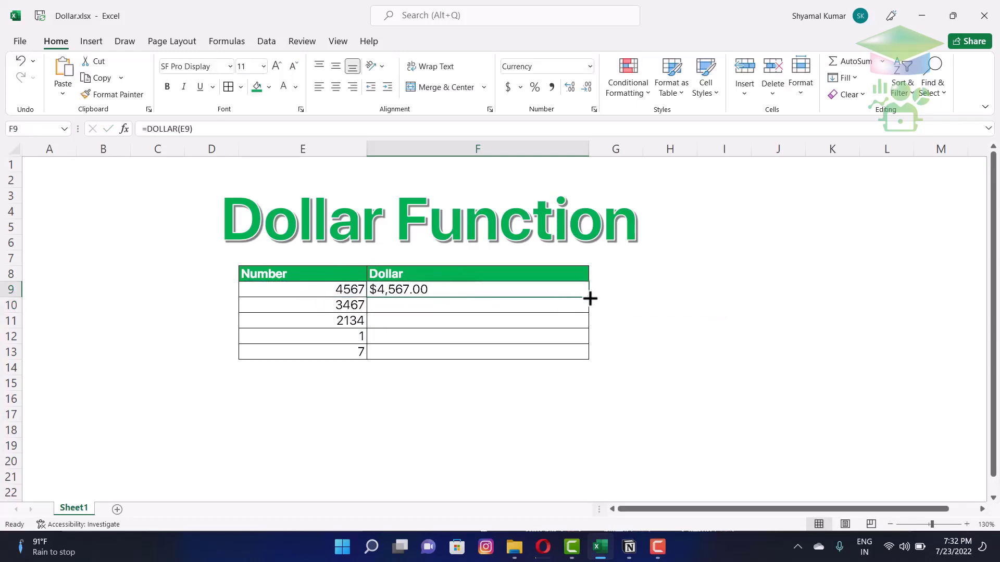
{"action": "left_click_drag", "start_coordinate": [588, 297], "coordinate": [588, 355]}
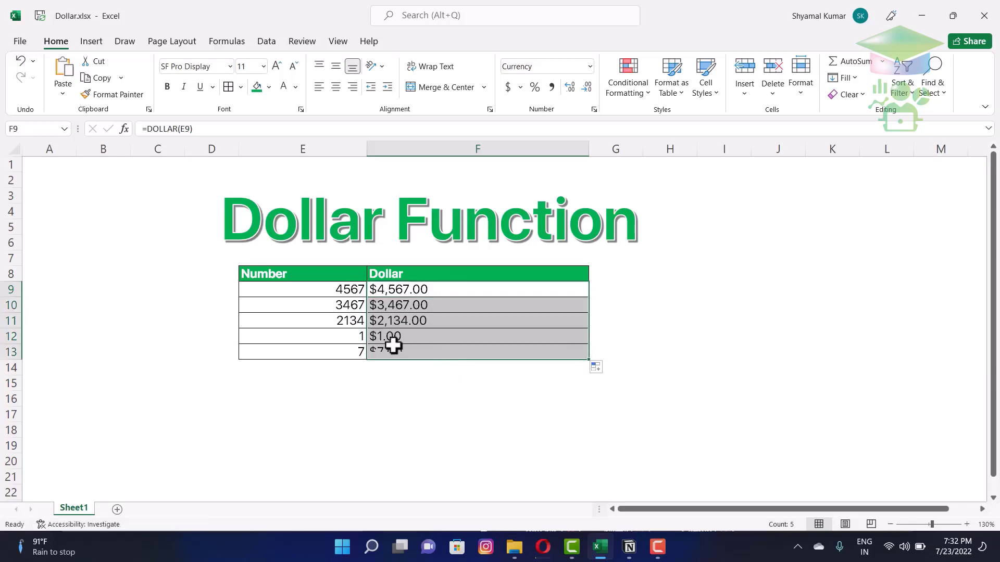
{"action": "left_click", "coordinate": [355, 333]}
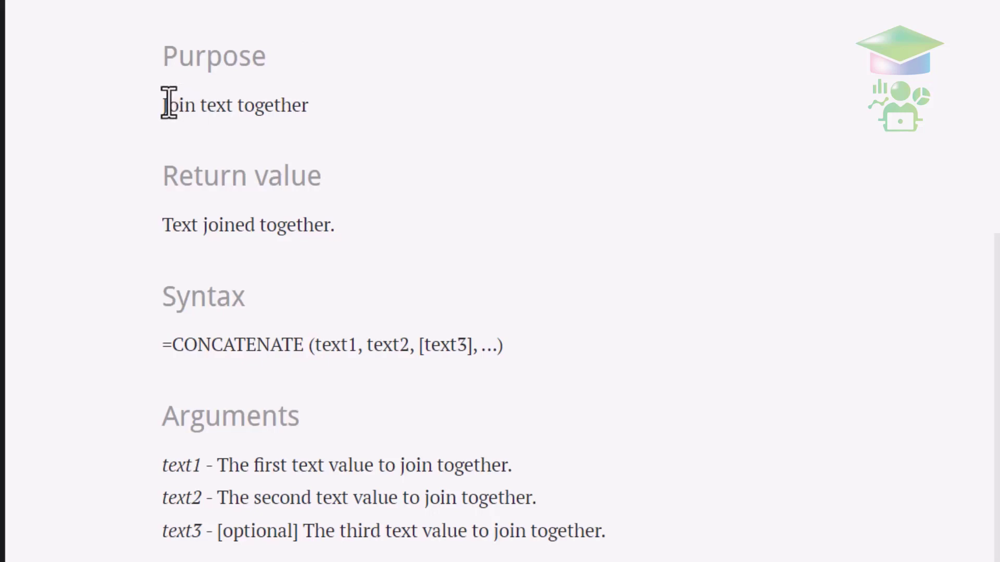
- Highlight the Purpose and Return value text on the Exceljet CONCATENATE page
{"action": "left_click_drag", "start_coordinate": [167, 104], "coordinate": [331, 95]}
{"action": "left_click", "coordinate": [330, 96]}
{"action": "left_click_drag", "start_coordinate": [162, 227], "coordinate": [352, 245]}
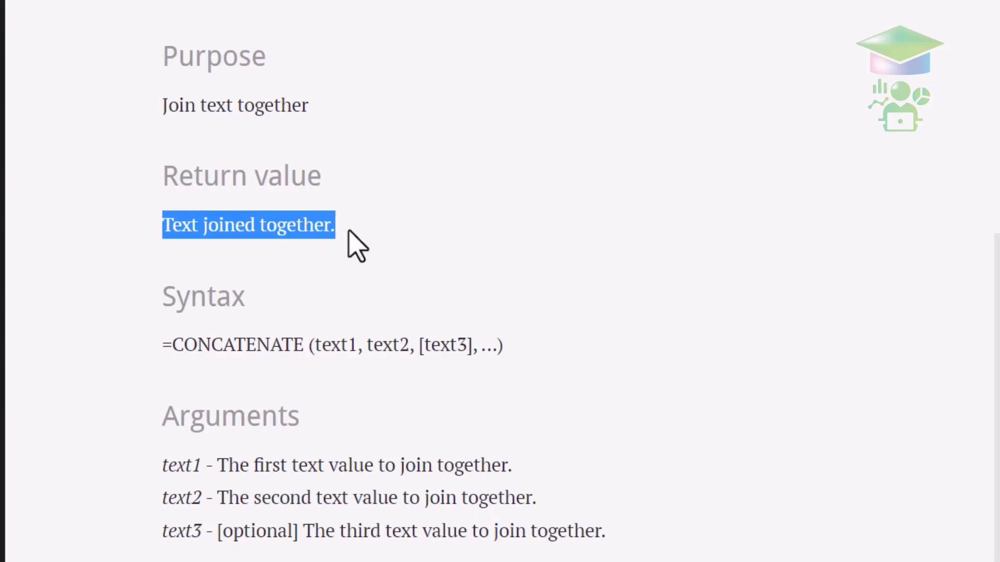
{"action": "left_click", "coordinate": [352, 245]}
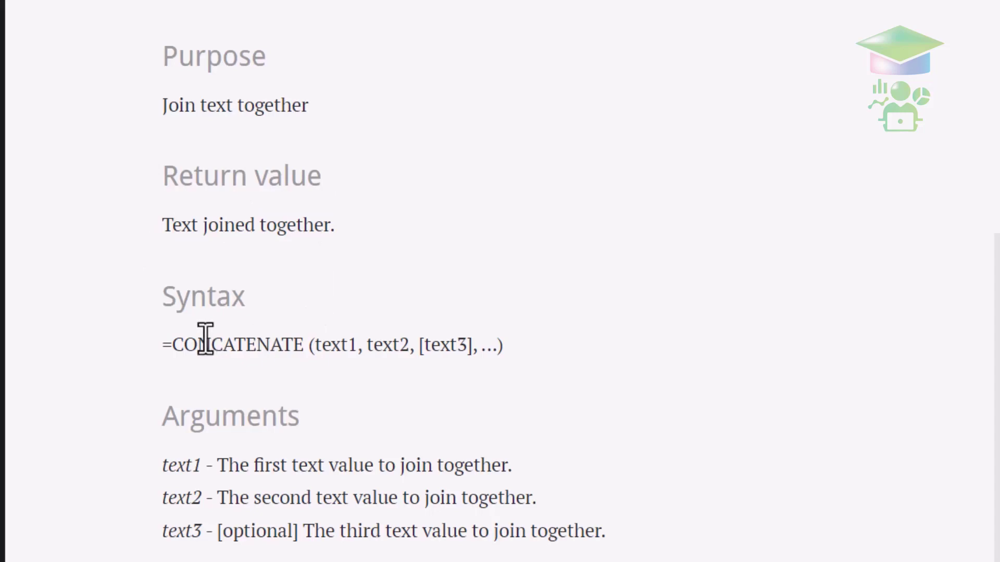
- Highlight the CONCATENATE syntax and its text1, text2 and optional text3 arguments
{"action": "left_click_drag", "start_coordinate": [165, 346], "coordinate": [478, 346]}
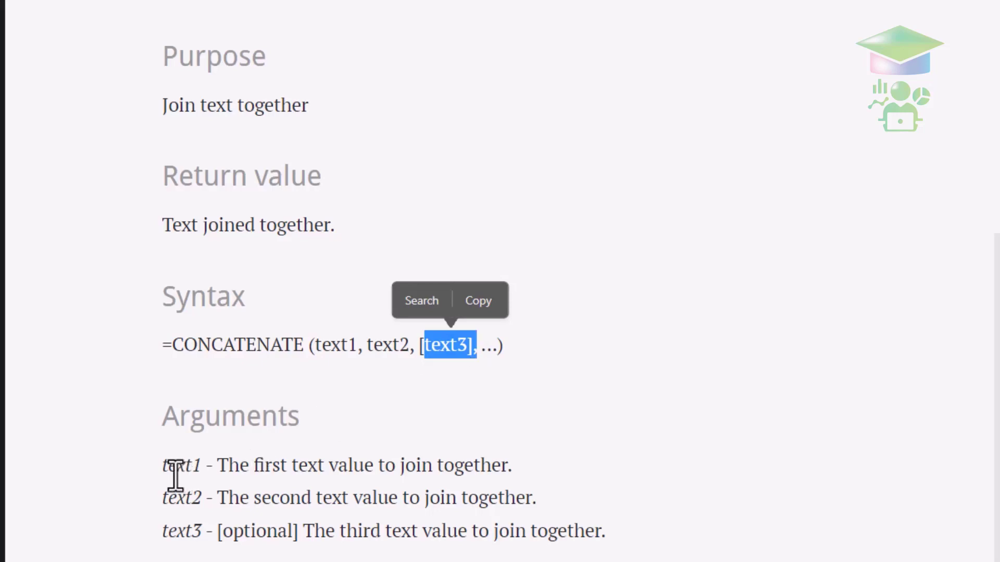
{"action": "left_click_drag", "start_coordinate": [168, 466], "coordinate": [193, 467]}
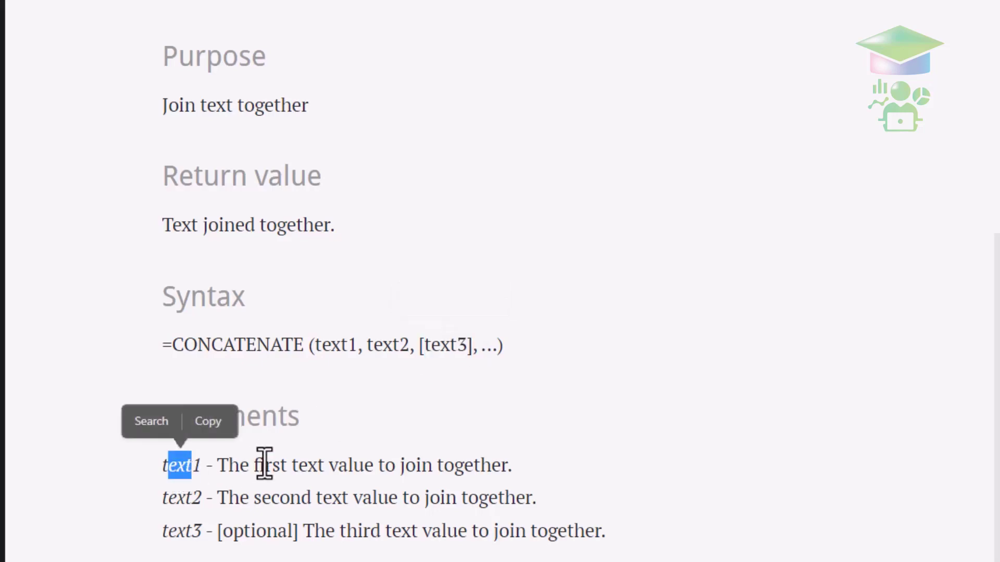
{"action": "left_click_drag", "start_coordinate": [162, 498], "coordinate": [196, 503]}
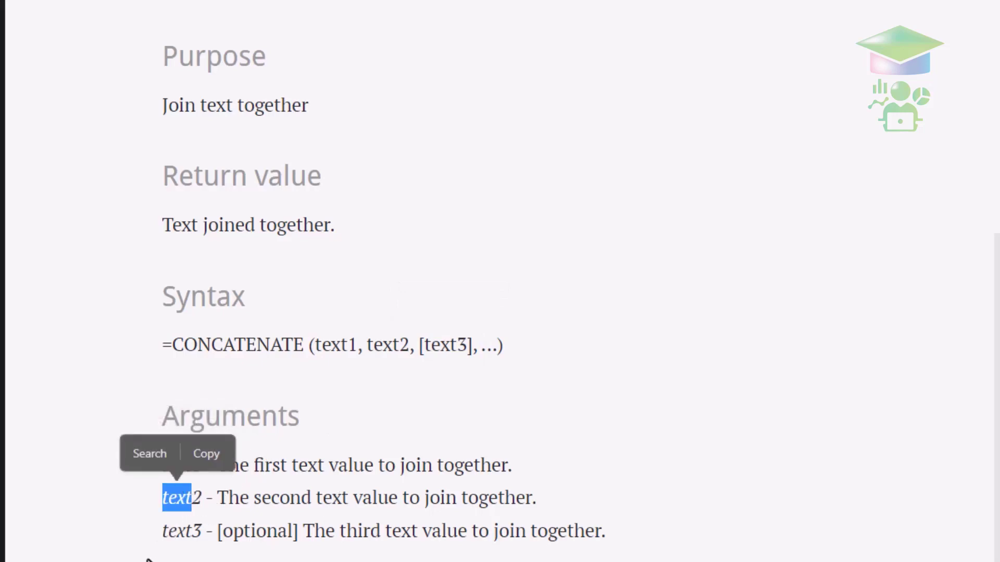
{"action": "left_click", "coordinate": [164, 534]}
{"action": "left_click_drag", "start_coordinate": [165, 535], "coordinate": [300, 531]}
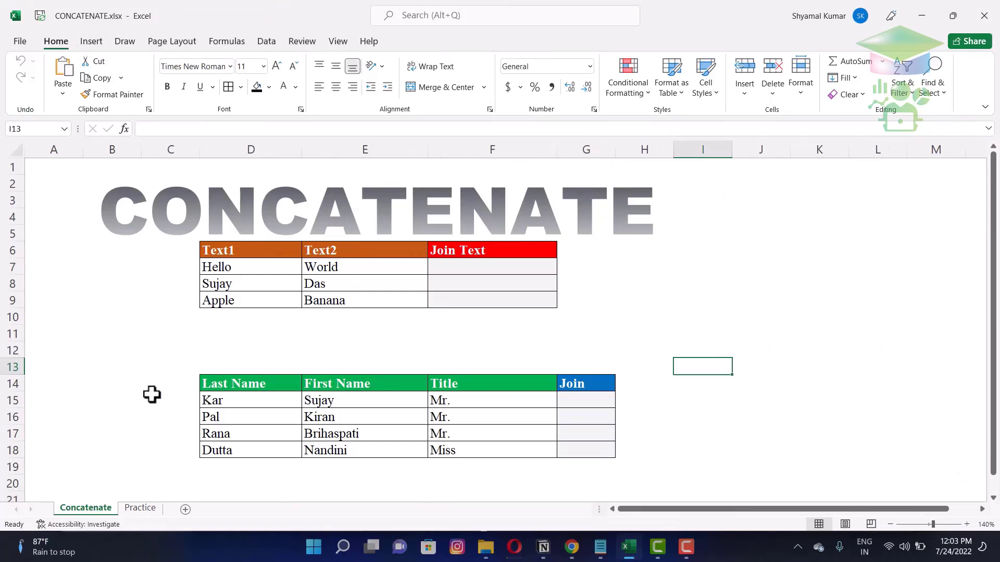
- Start a =conc formula in Join Text cell F7 beside Hello and World
{"action": "left_click", "coordinate": [523, 265]}
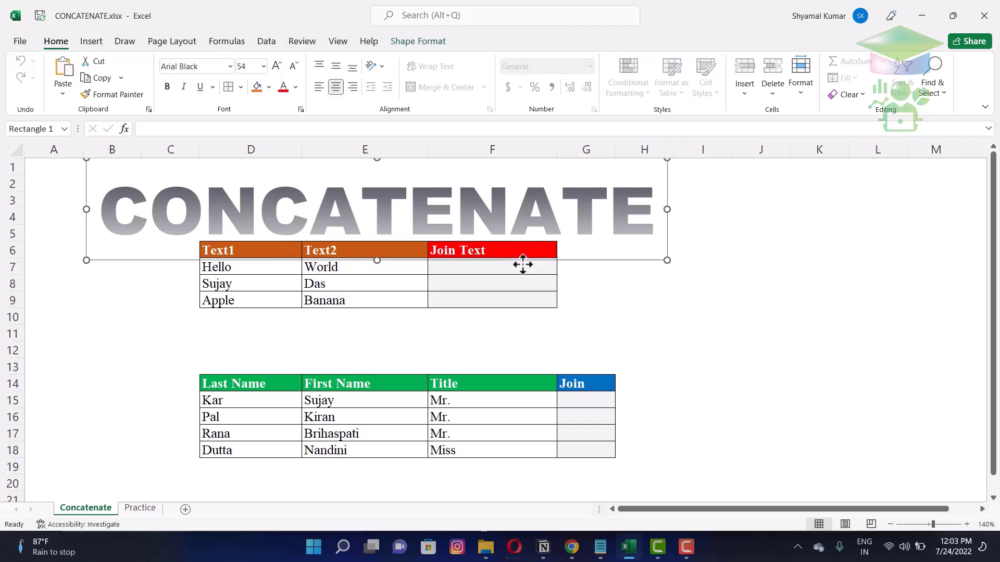
{"action": "left_click", "coordinate": [500, 276]}
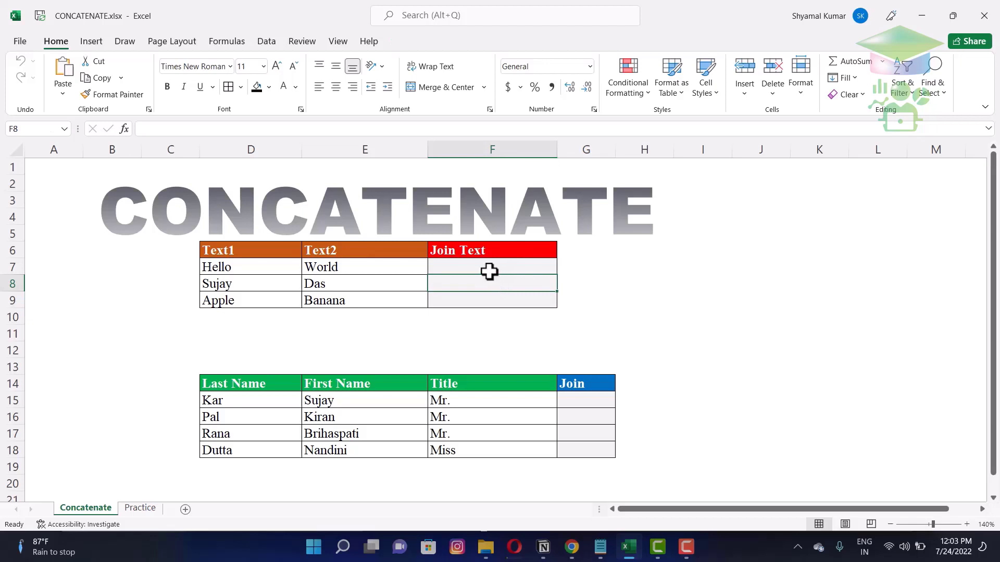
{"action": "left_click", "coordinate": [489, 270]}
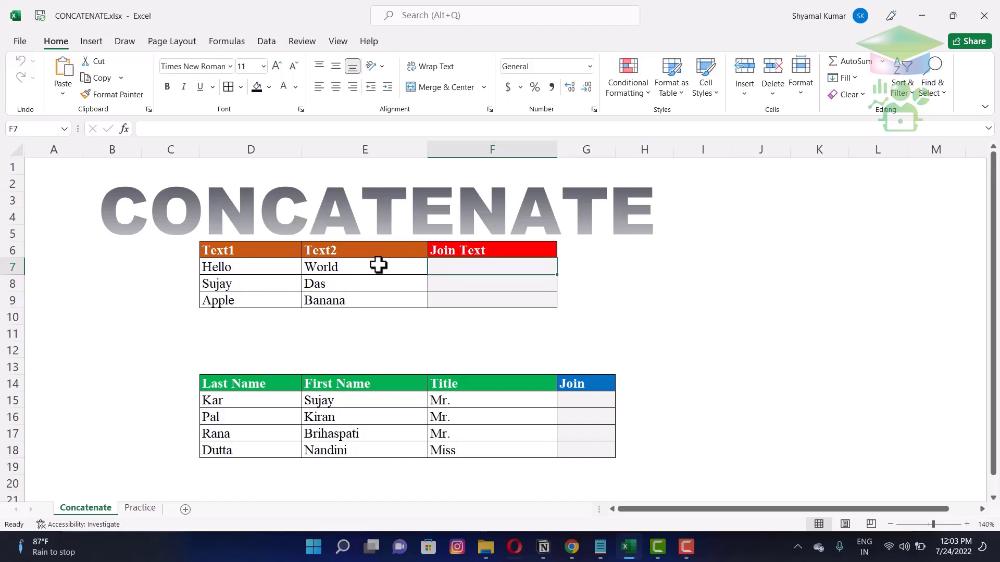
{"action": "type", "text": "="}
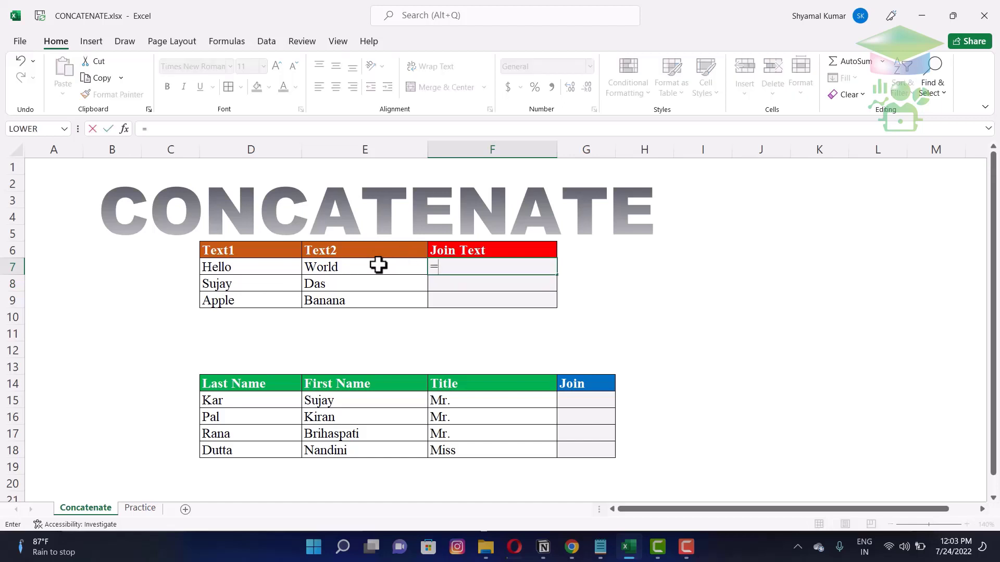
{"action": "type", "text": "conca"}
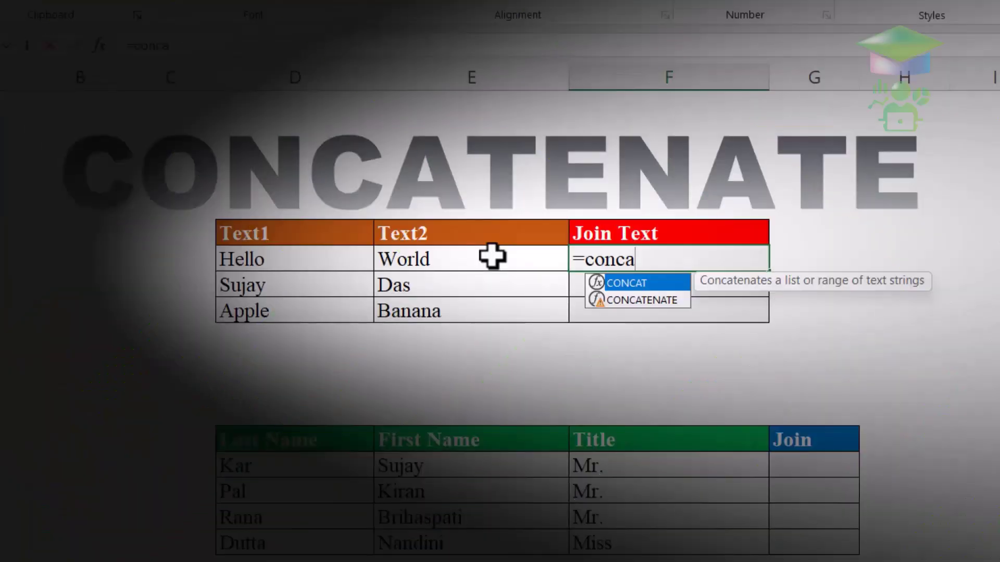
- Enter =CONCATENATE(D7,E7) in F7 to produce HelloWorld
{"action": "key", "text": "Down"}
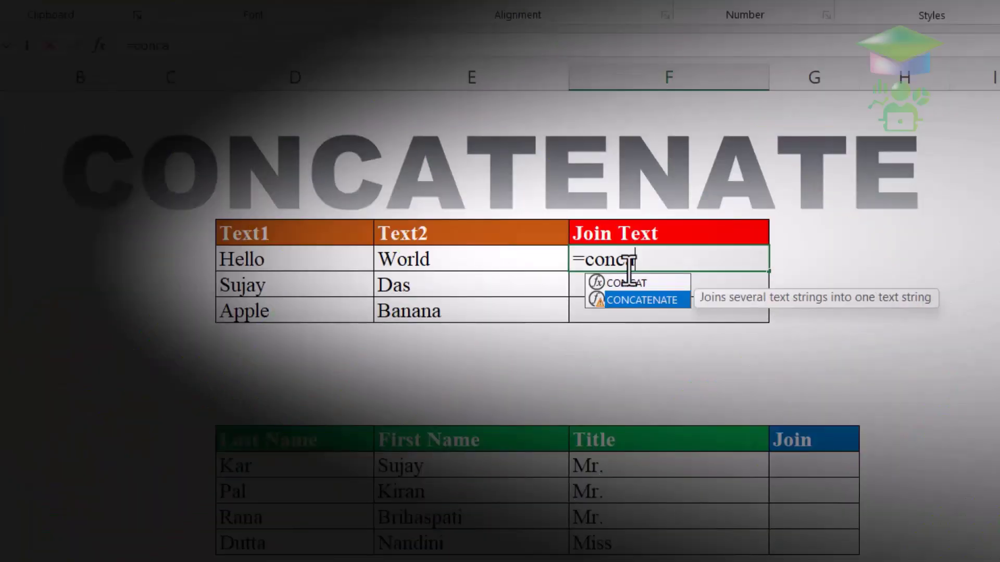
{"action": "double_click", "coordinate": [655, 302]}
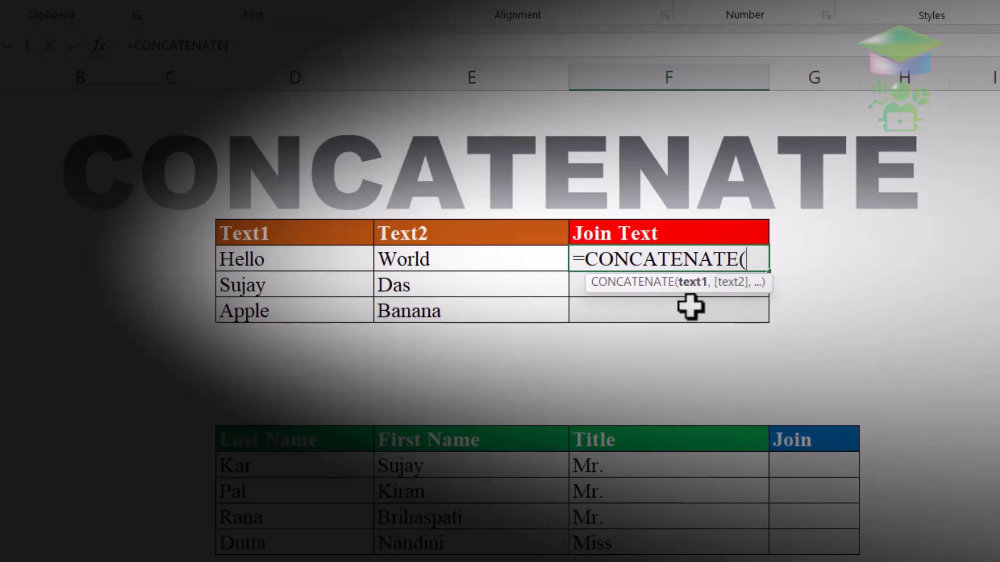
{"action": "left_click", "coordinate": [309, 261]}
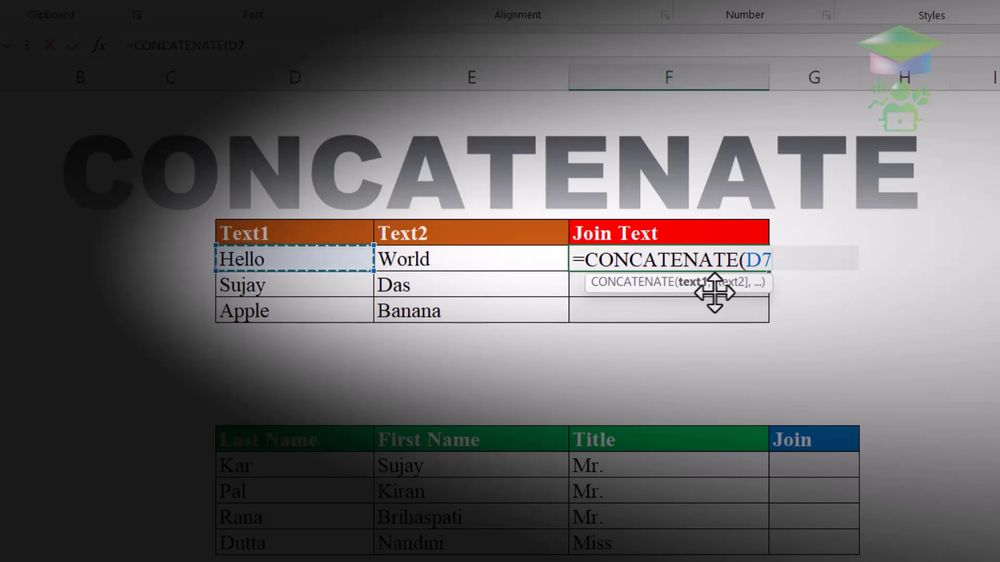
{"action": "type", "text": ","}
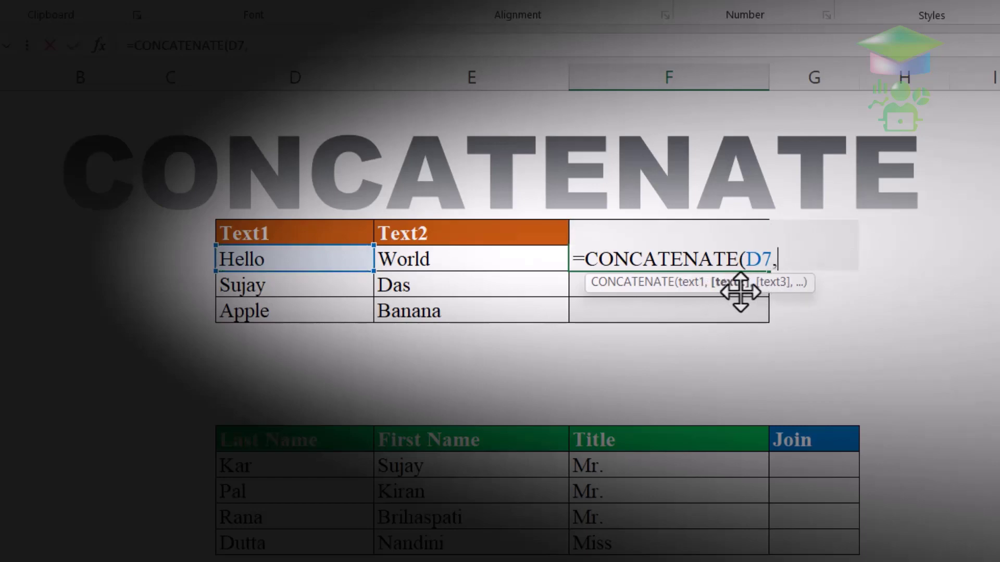
{"action": "left_click", "coordinate": [482, 270]}
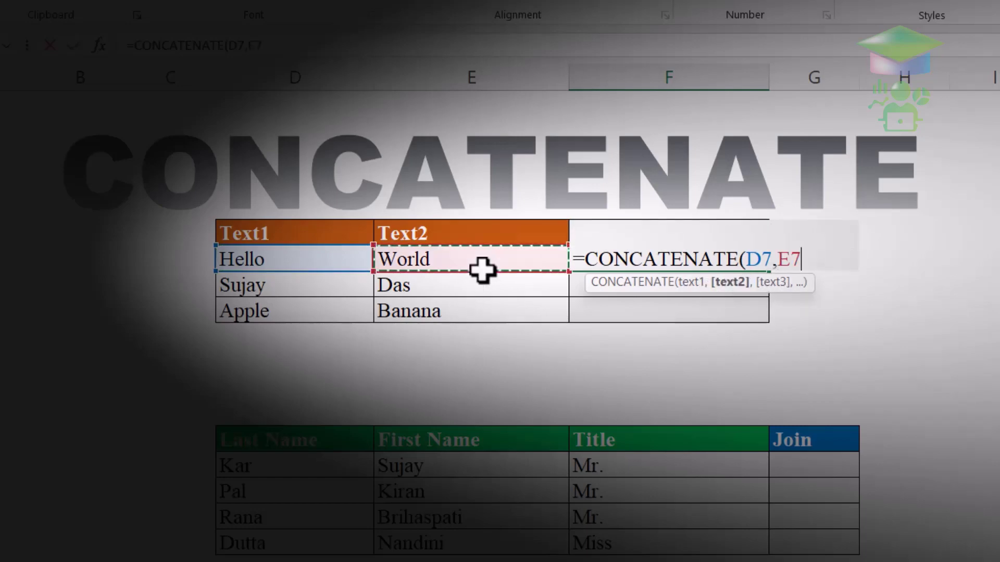
{"action": "key", "text": "Return"}
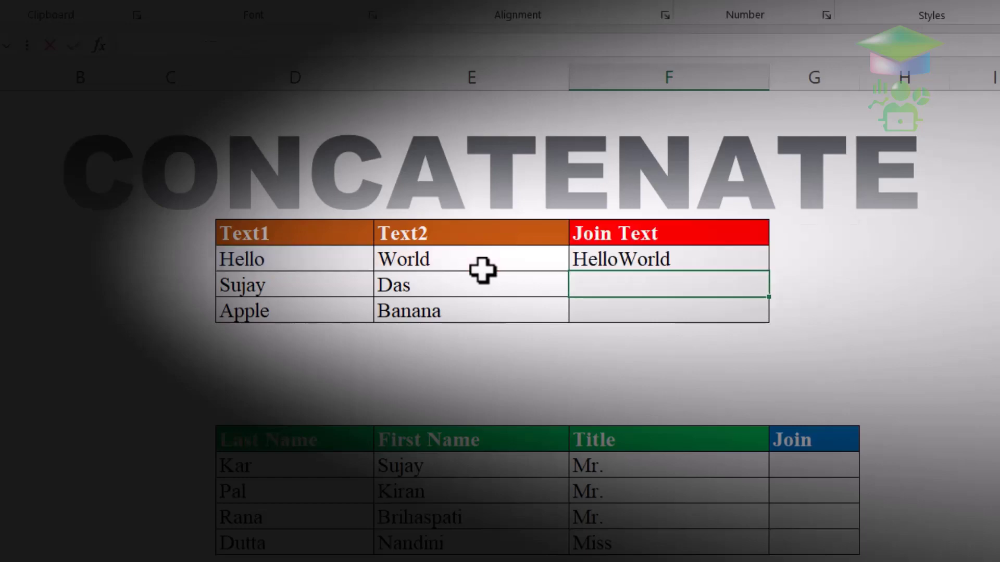
{"action": "left_click", "coordinate": [664, 264]}
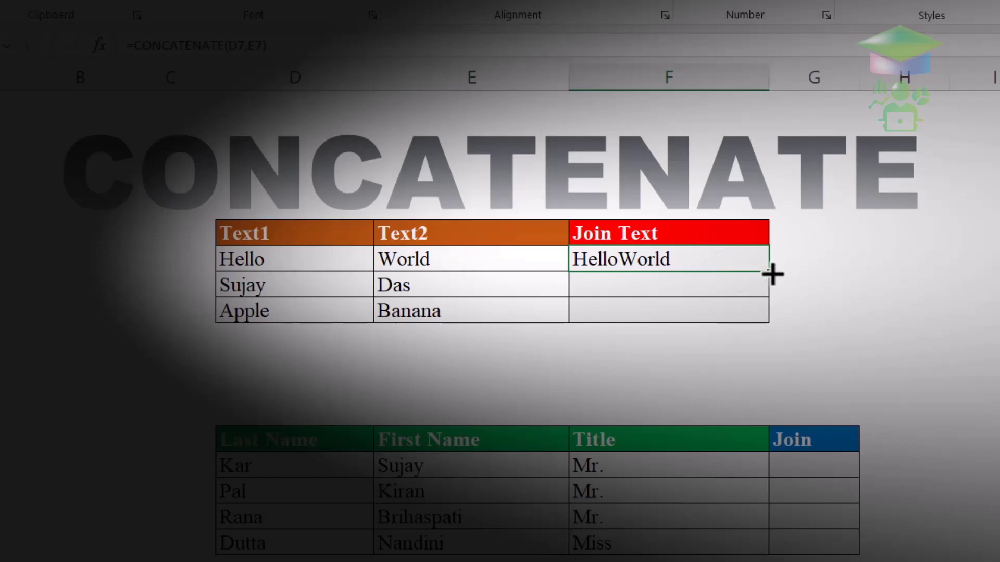
{"action": "left_click_drag", "start_coordinate": [773, 274], "coordinate": [770, 326]}
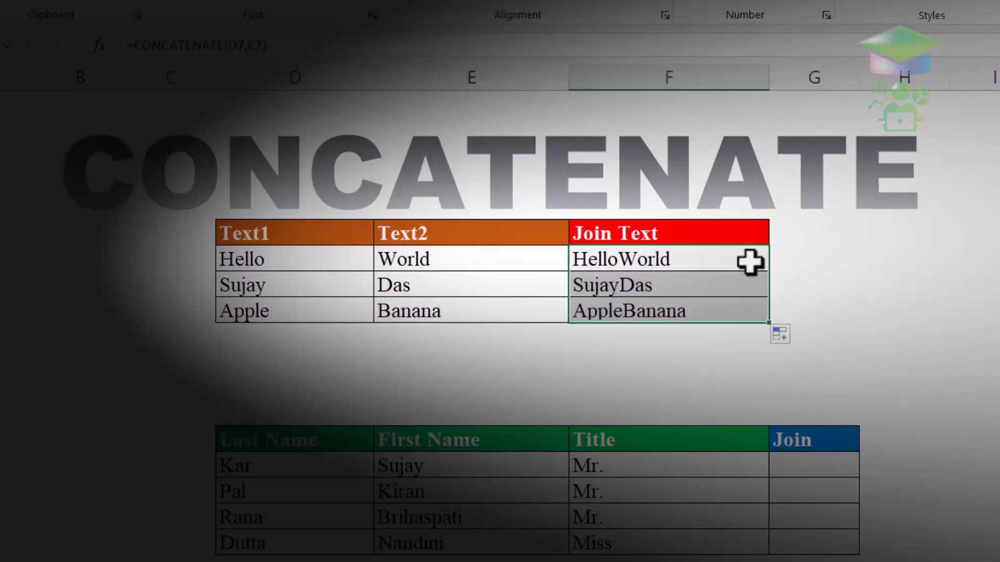
{"action": "left_click", "coordinate": [738, 274]}
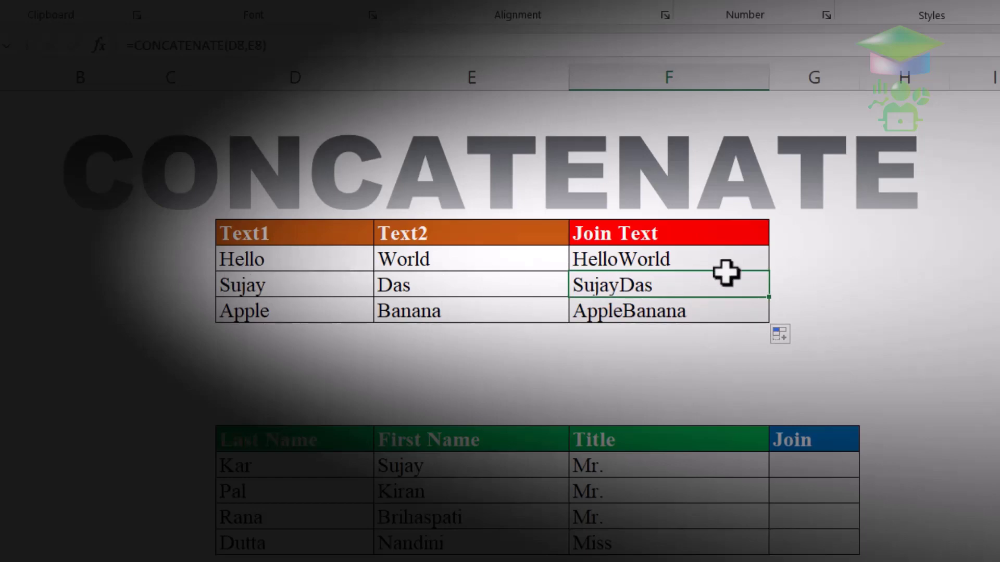
{"action": "left_click", "coordinate": [745, 266]}
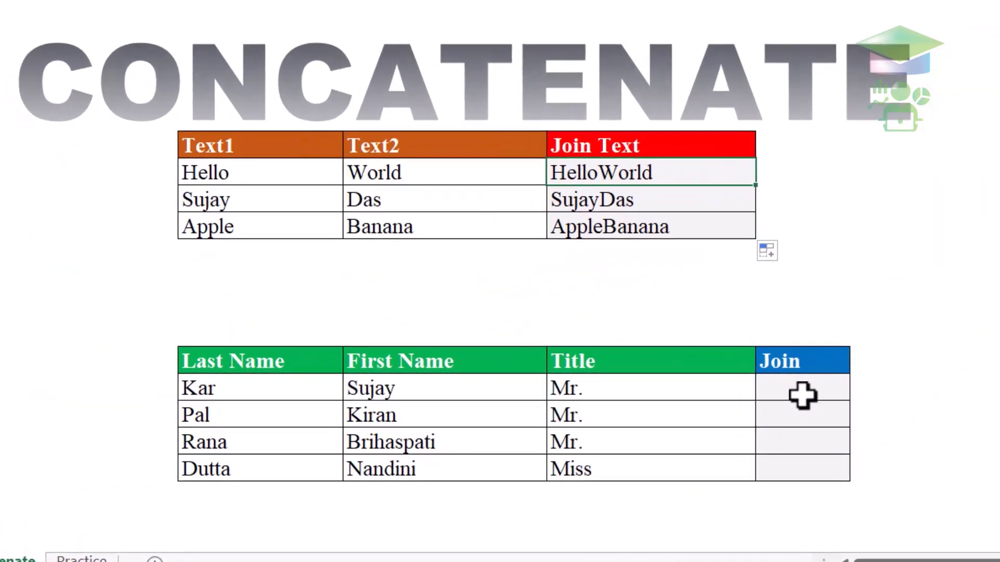
- Widen Join column G and point out row 15's title and first name
{"action": "left_click", "coordinate": [586, 405]}
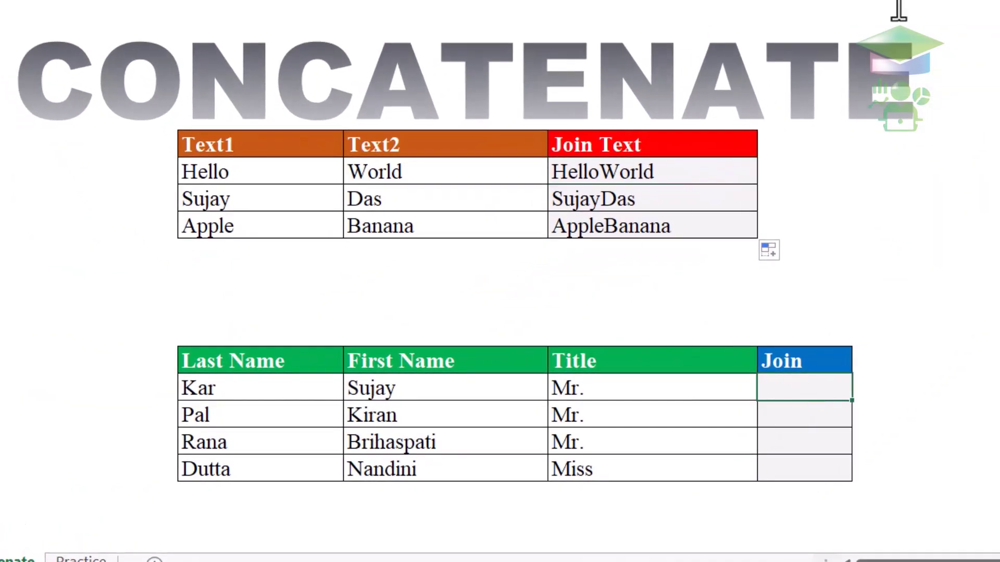
{"action": "left_click_drag", "start_coordinate": [852, 0], "coordinate": [999, 0]}
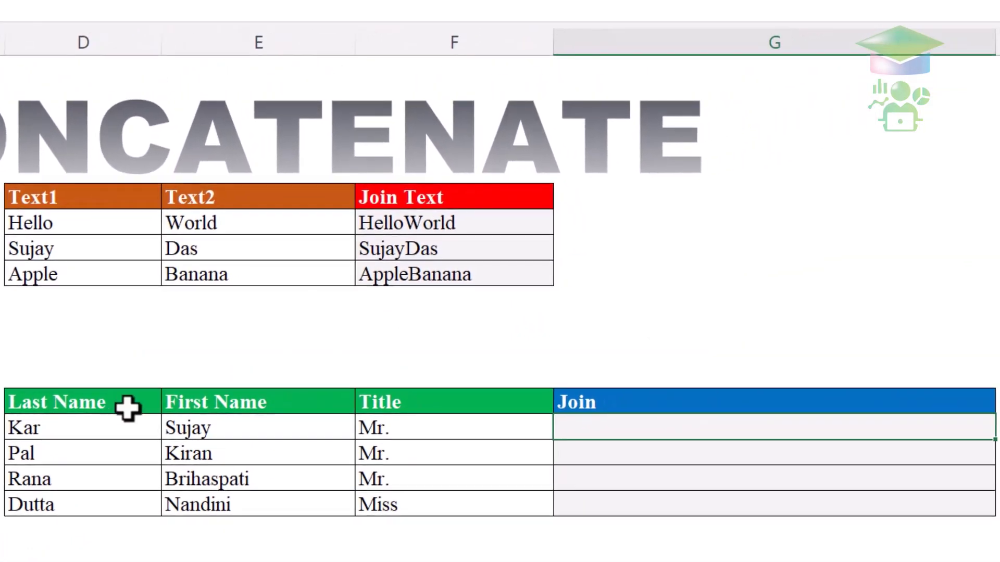
{"action": "left_click", "coordinate": [565, 398]}
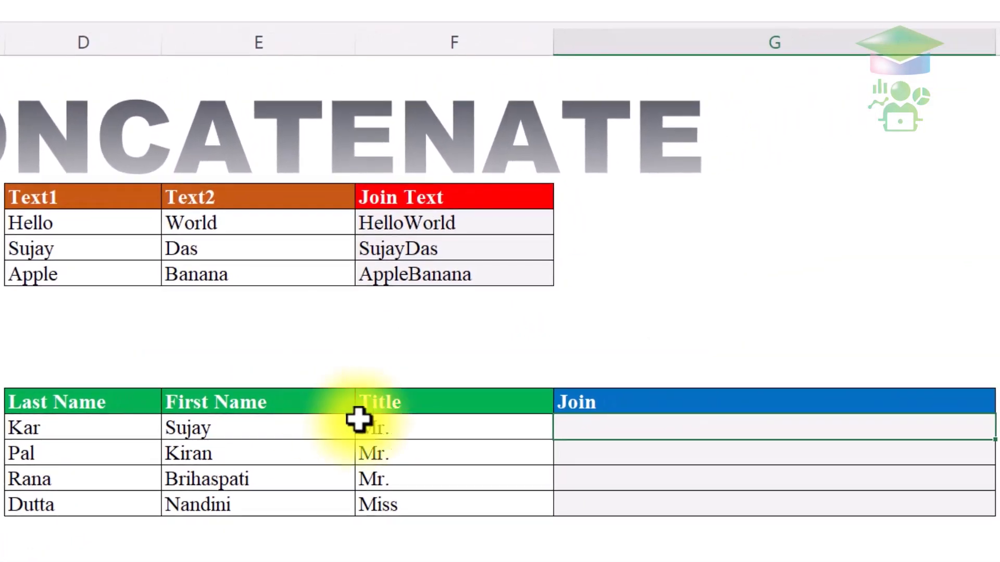
{"action": "left_click", "coordinate": [172, 423]}
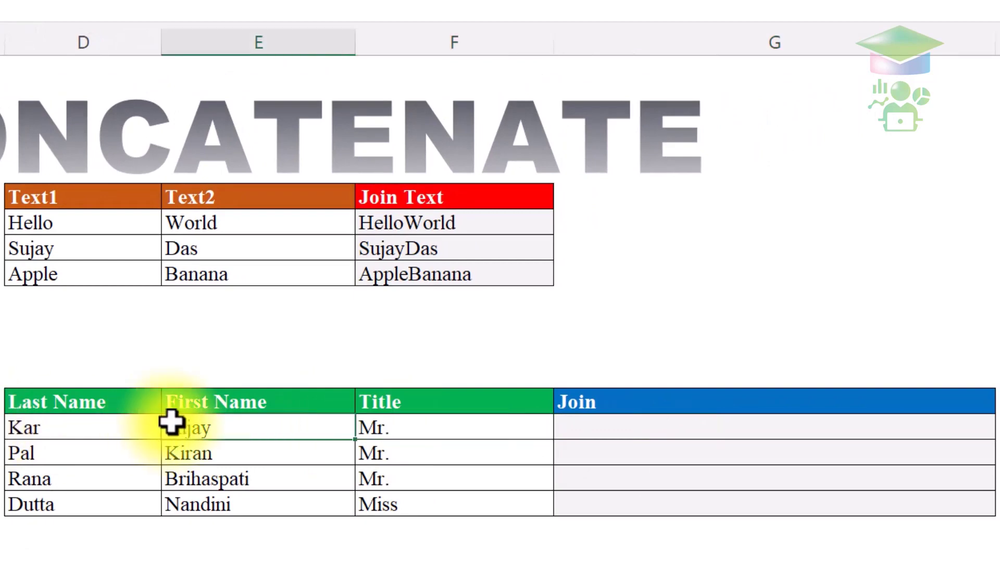
- Enter =CONCATENATE(F15,E15,D15) in G15 to join title, first name and last name
{"action": "left_click", "coordinate": [646, 419]}
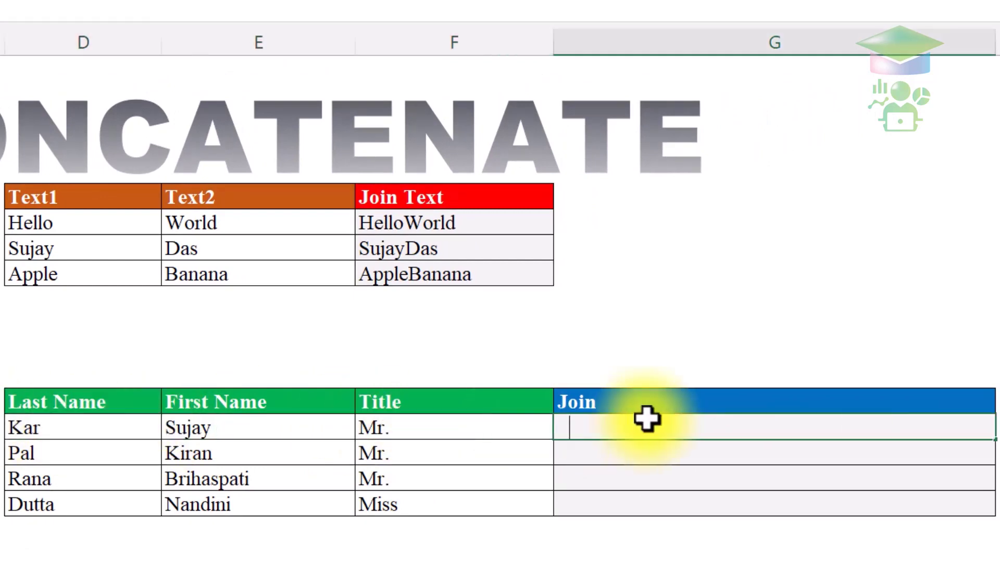
{"action": "type", "text": "=c"}
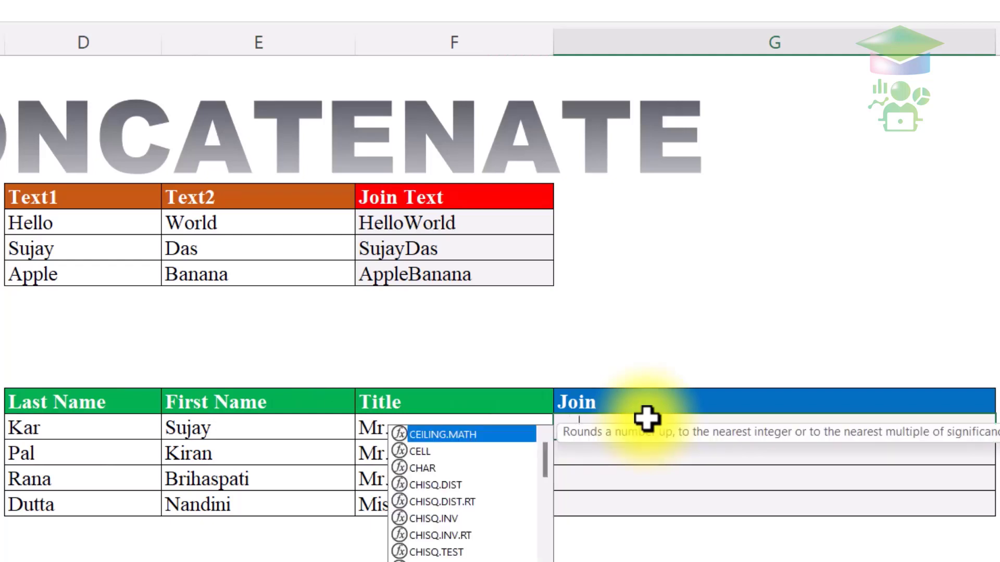
{"action": "type", "text": "onca"}
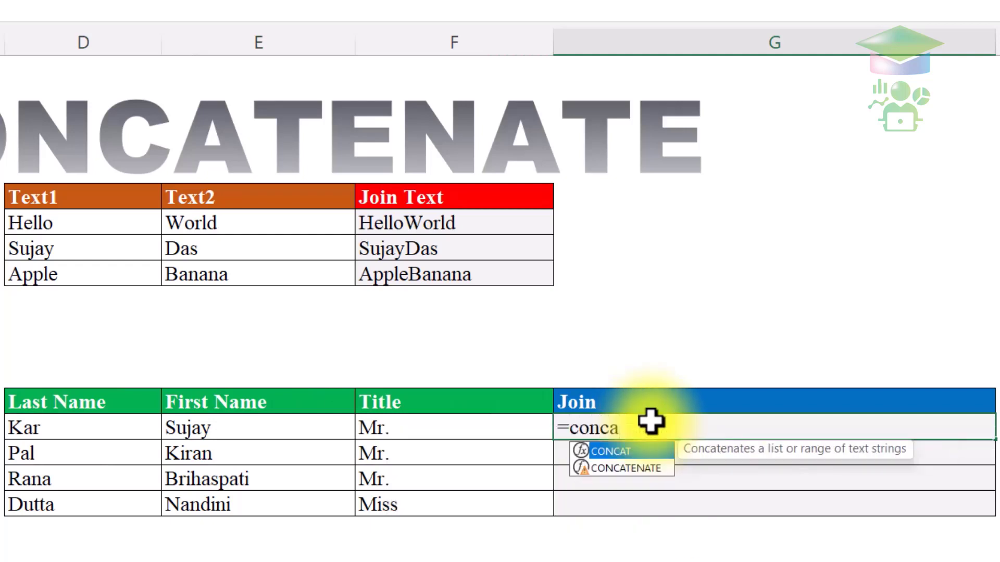
{"action": "key", "text": "Down"}
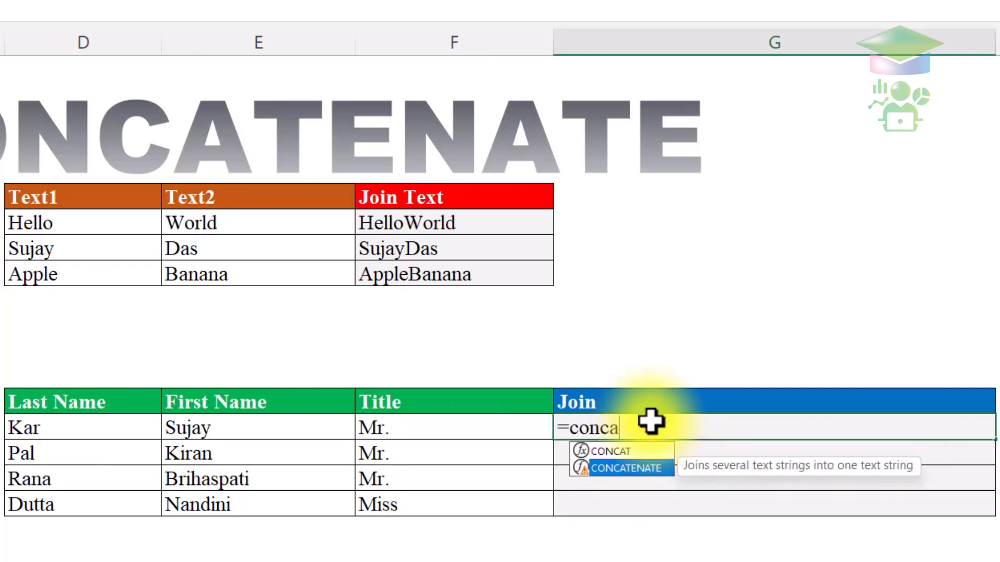
{"action": "key", "text": "Tab"}
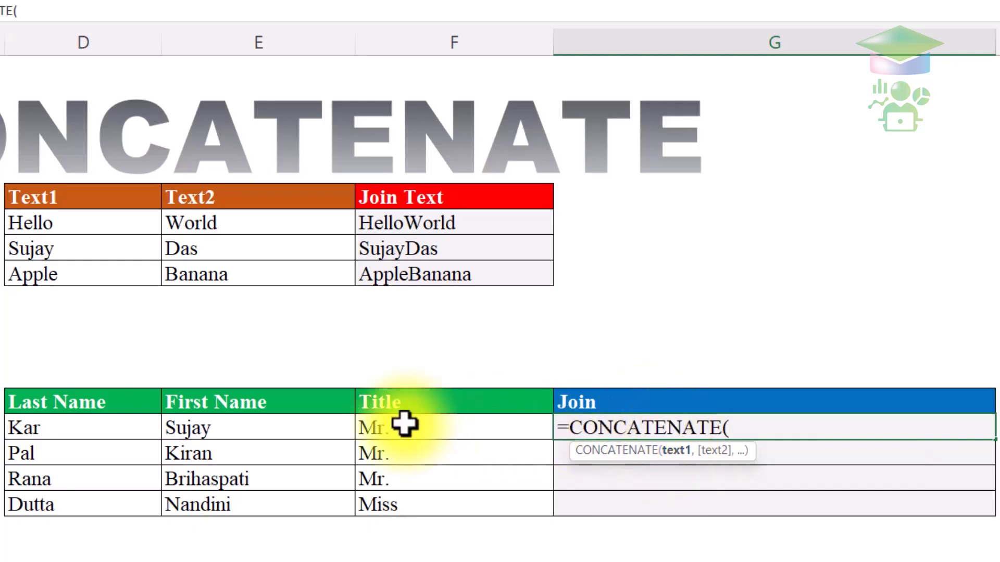
{"action": "left_click", "coordinate": [402, 426]}
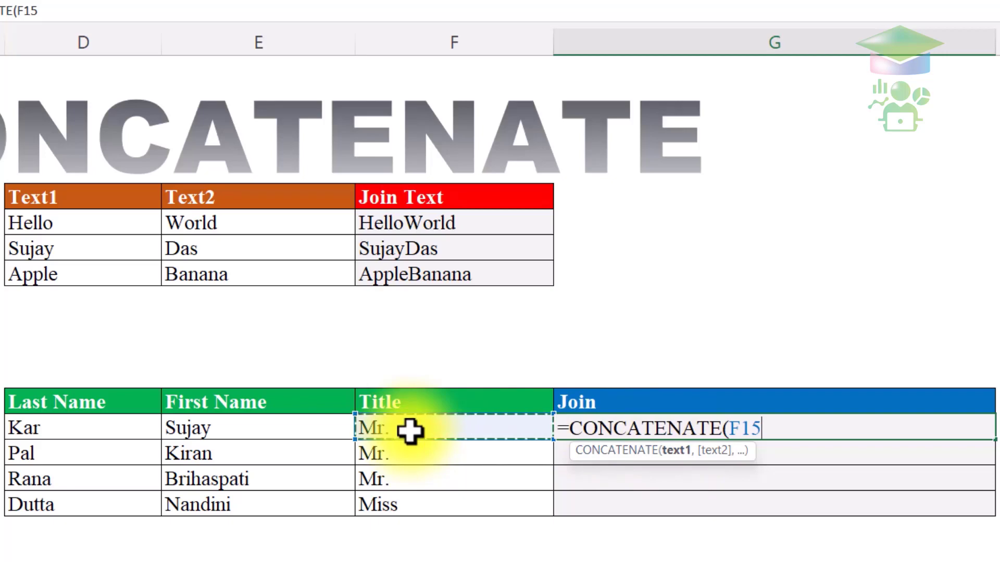
{"action": "type", "text": ","}
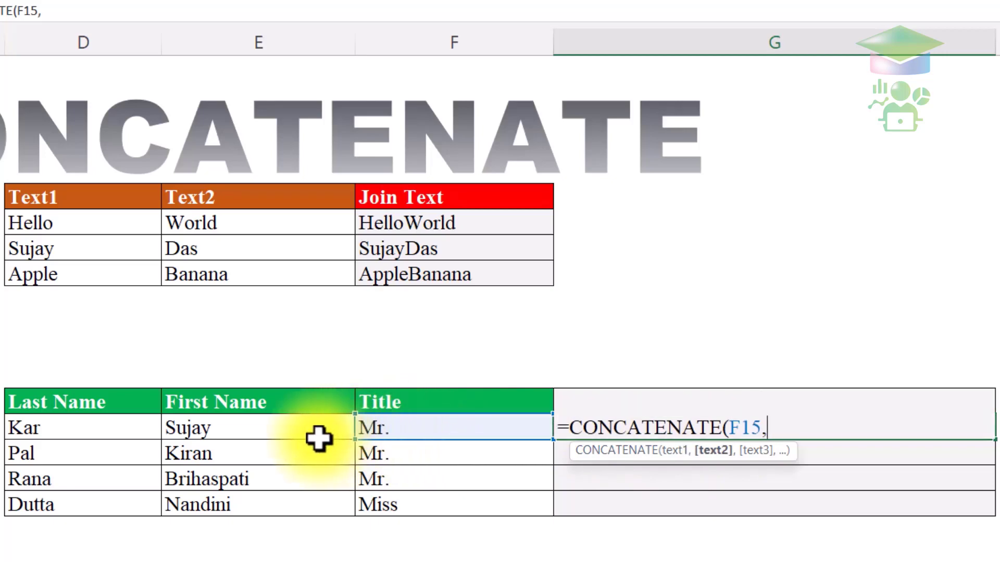
{"action": "left_click", "coordinate": [319, 437]}
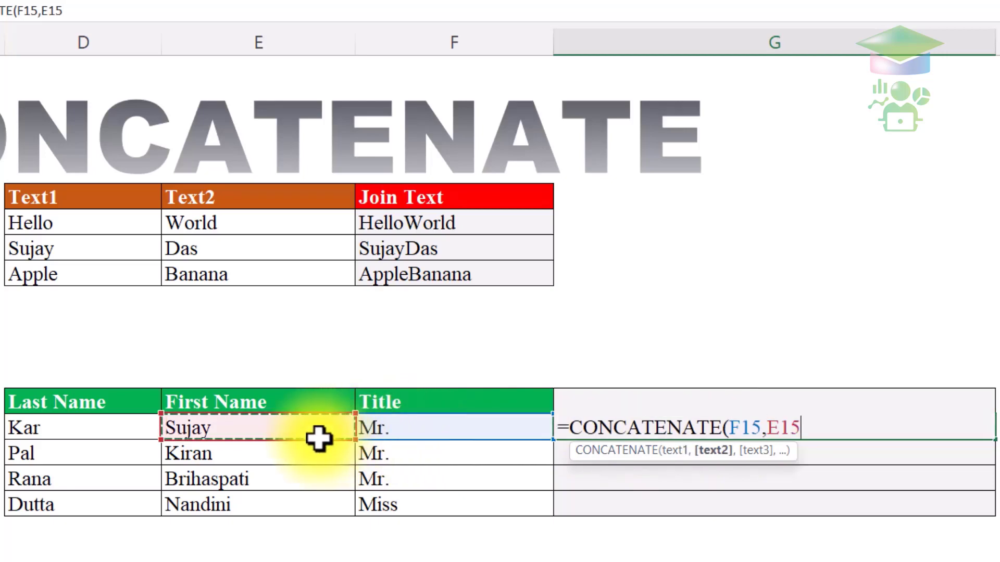
{"action": "type", "text": ","}
{"action": "left_click", "coordinate": [124, 419]}
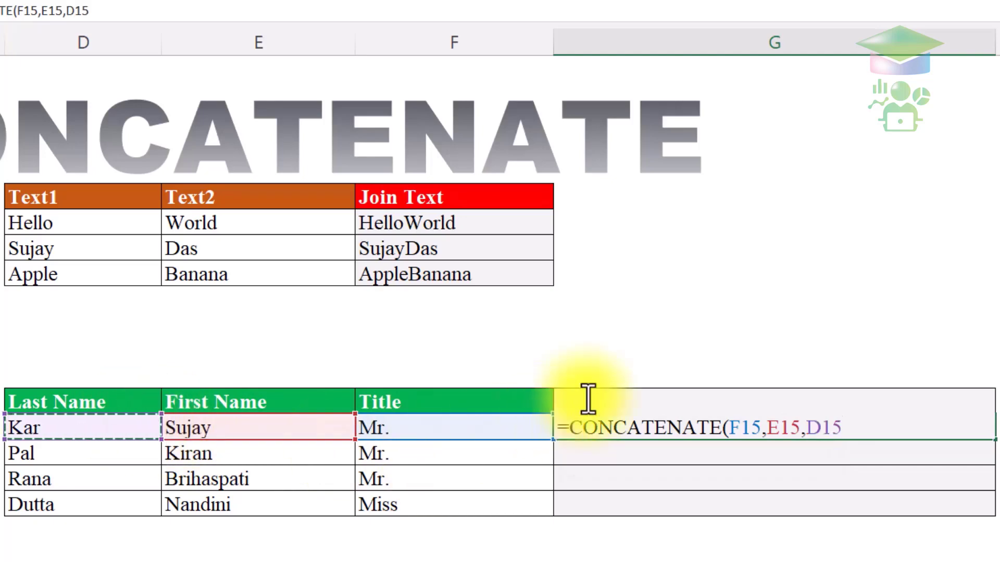
{"action": "key", "text": "Return"}
{"action": "left_click", "coordinate": [678, 427]}
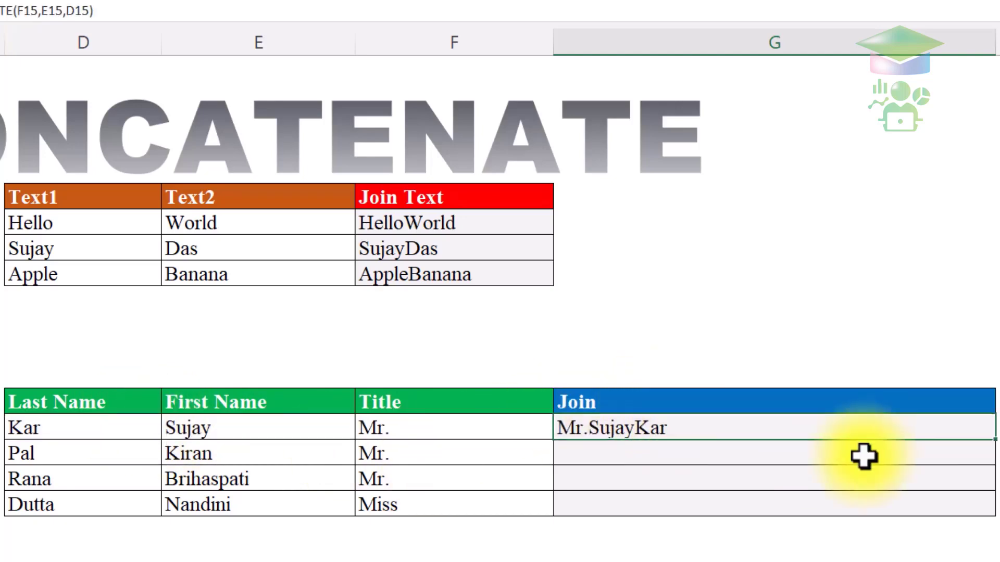
{"action": "left_click_drag", "start_coordinate": [993, 440], "coordinate": [994, 514]}
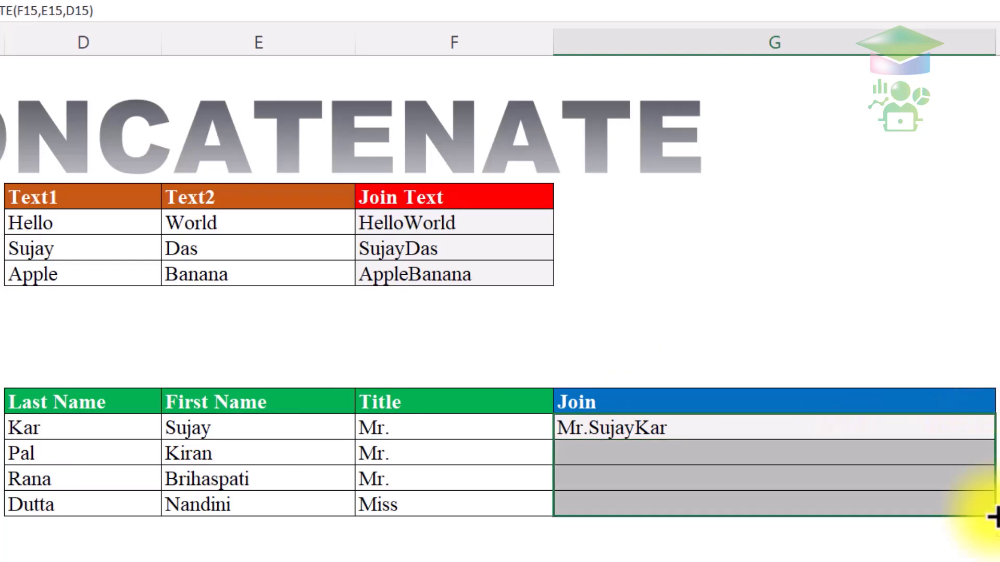
{"action": "left_click", "coordinate": [866, 444]}
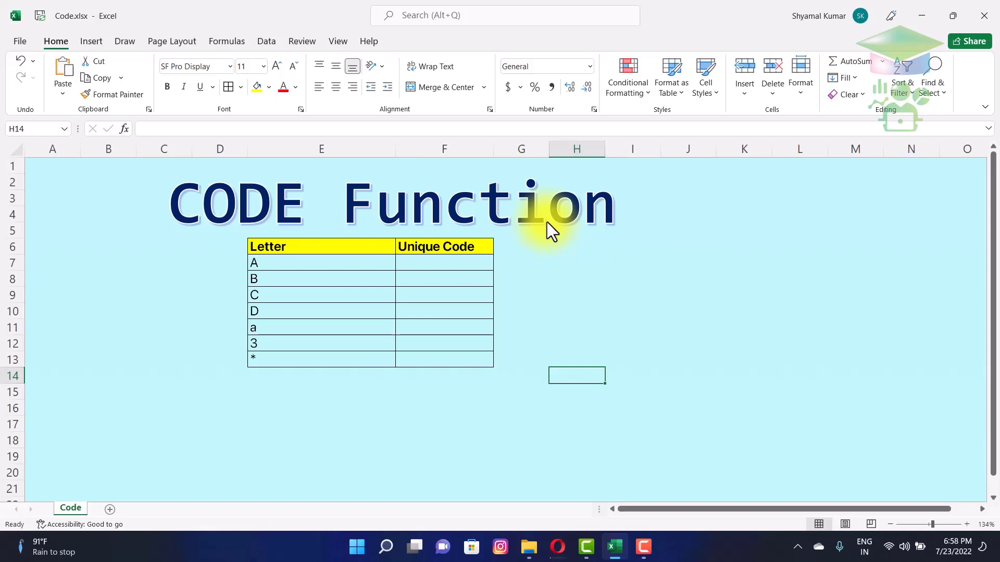
- Enter =CODE(E7) in F7 so the letter A returns 65
{"action": "left_click", "coordinate": [337, 242]}
{"action": "left_click", "coordinate": [308, 263]}
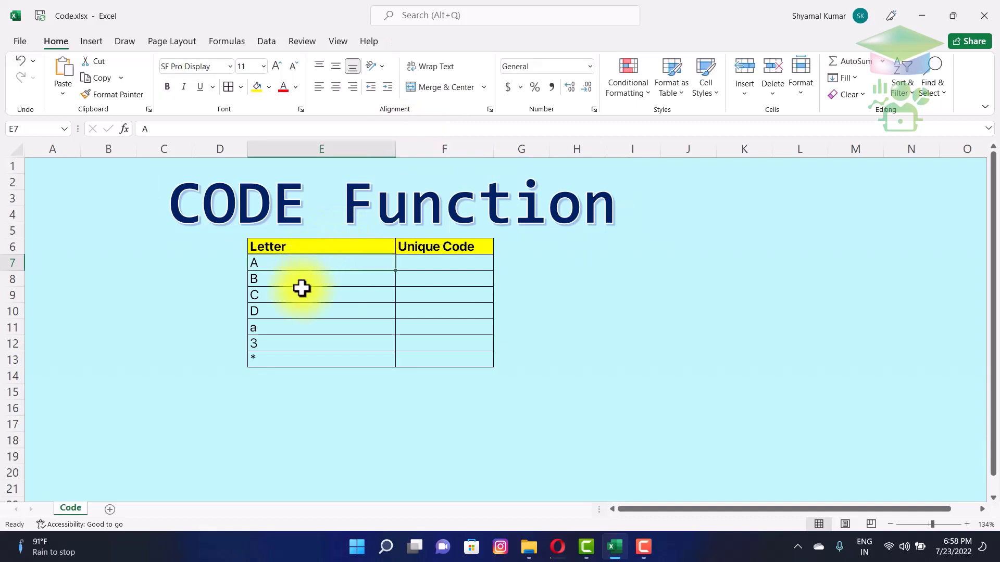
{"action": "left_click", "coordinate": [410, 266]}
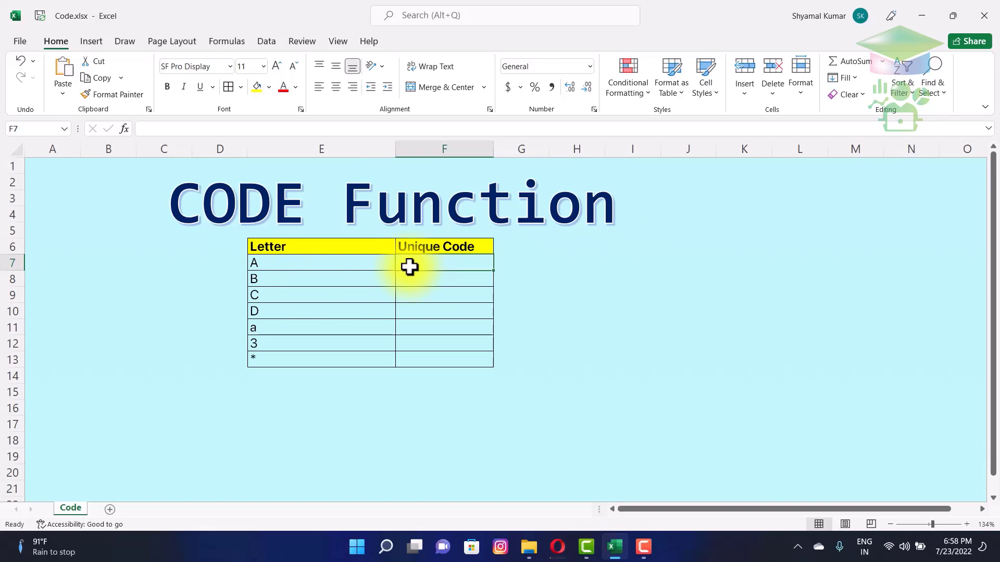
{"action": "type", "text": "=code"}
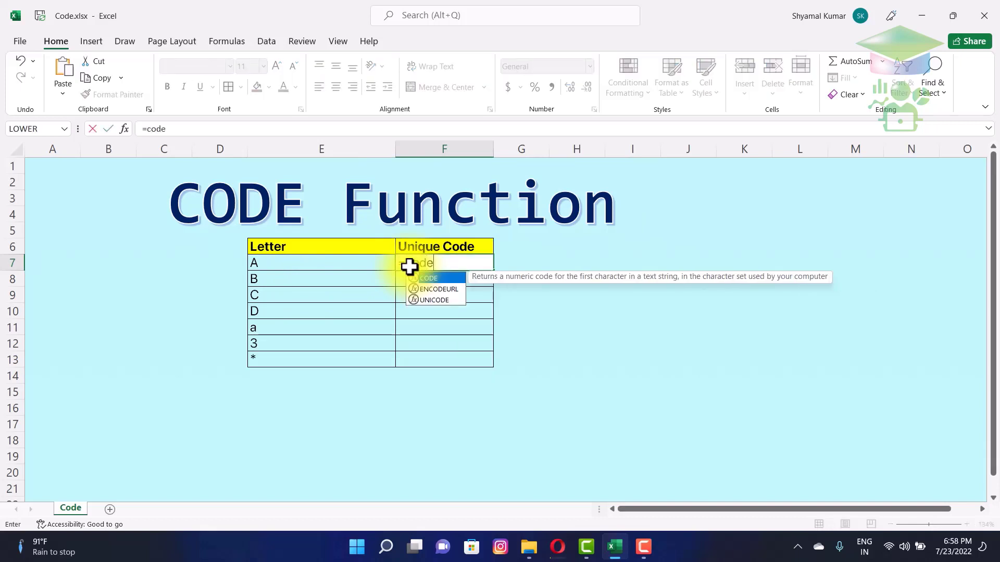
{"action": "key", "text": "Tab"}
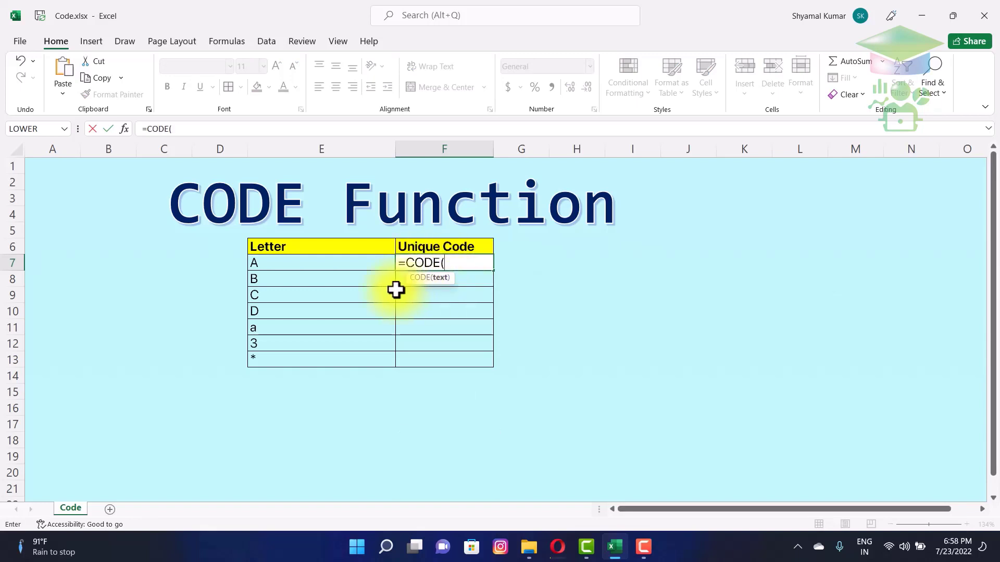
{"action": "left_click", "coordinate": [263, 269]}
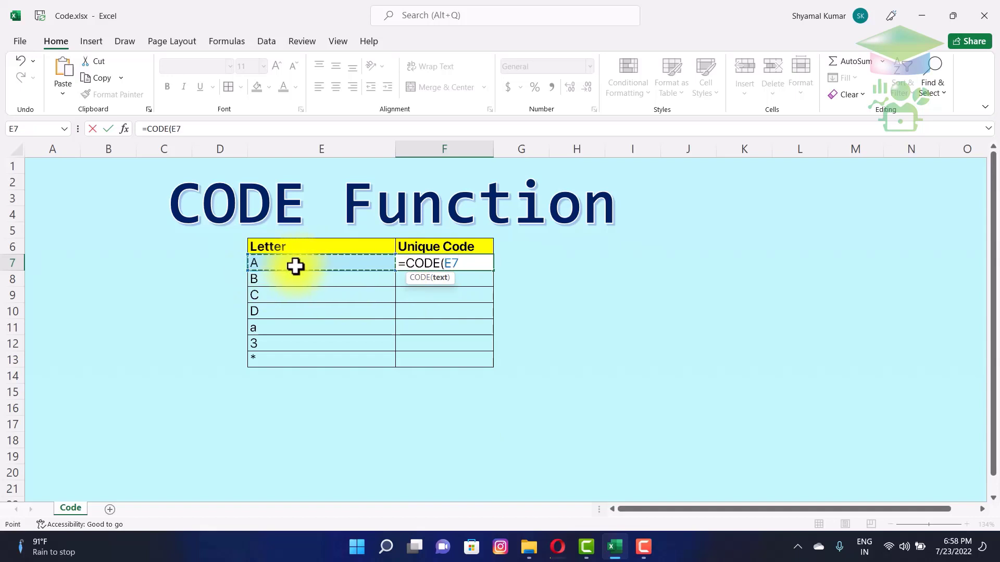
{"action": "key", "text": "Return"}
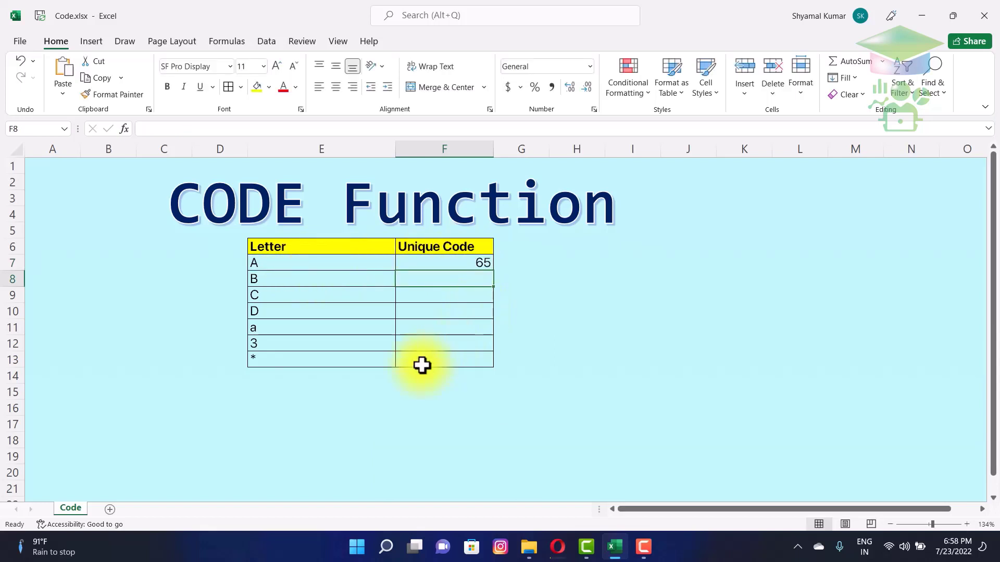
- Enter =CODE(E11) in F11, returning 97 for lowercase a
{"action": "left_click", "coordinate": [442, 334]}
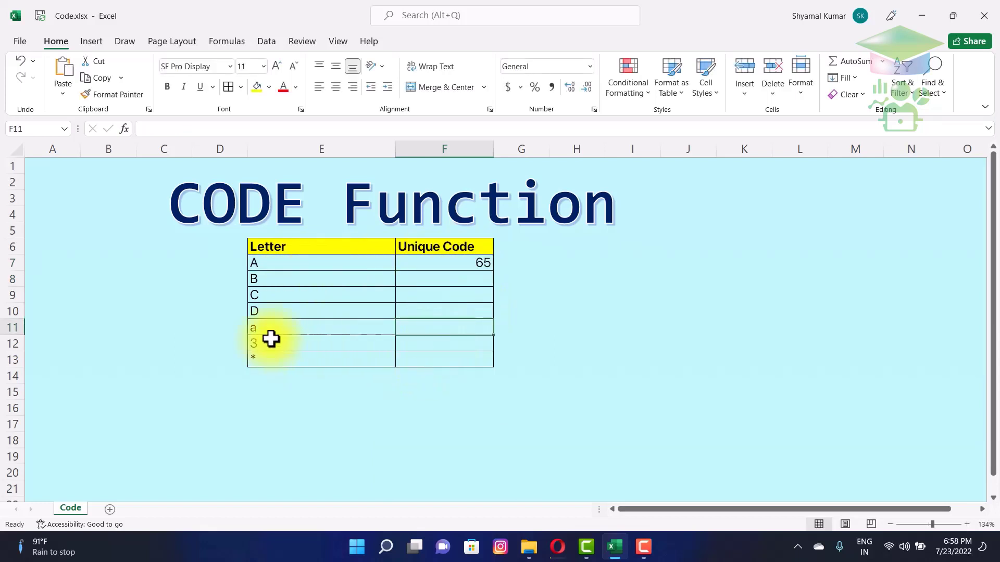
{"action": "type", "text": "=cod"}
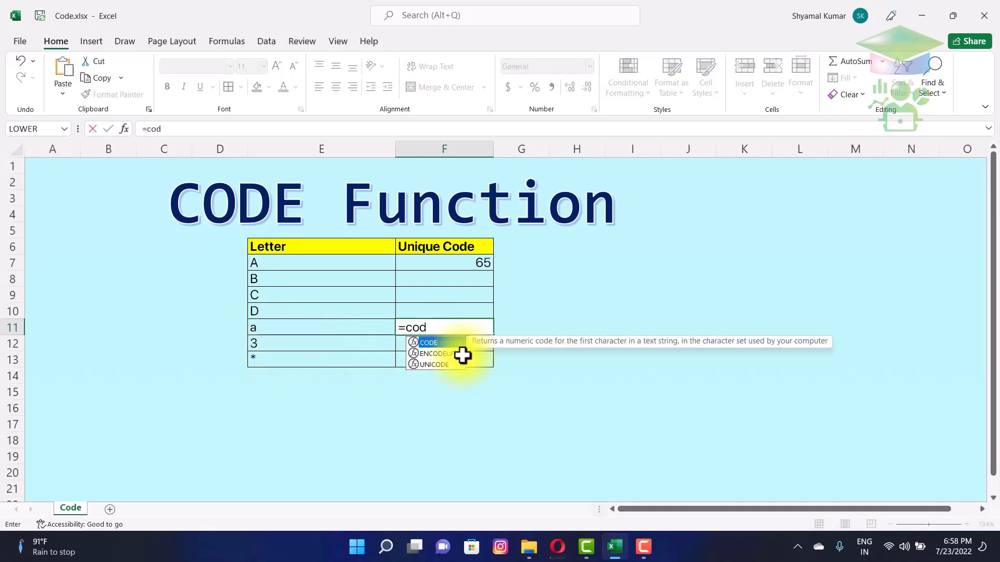
{"action": "key", "text": "Tab"}
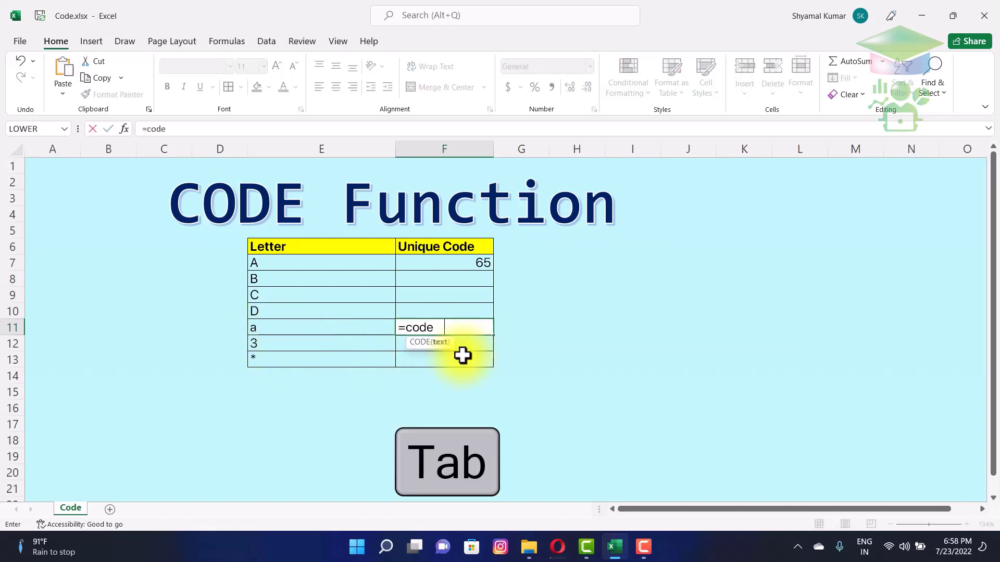
{"action": "left_click", "coordinate": [341, 333]}
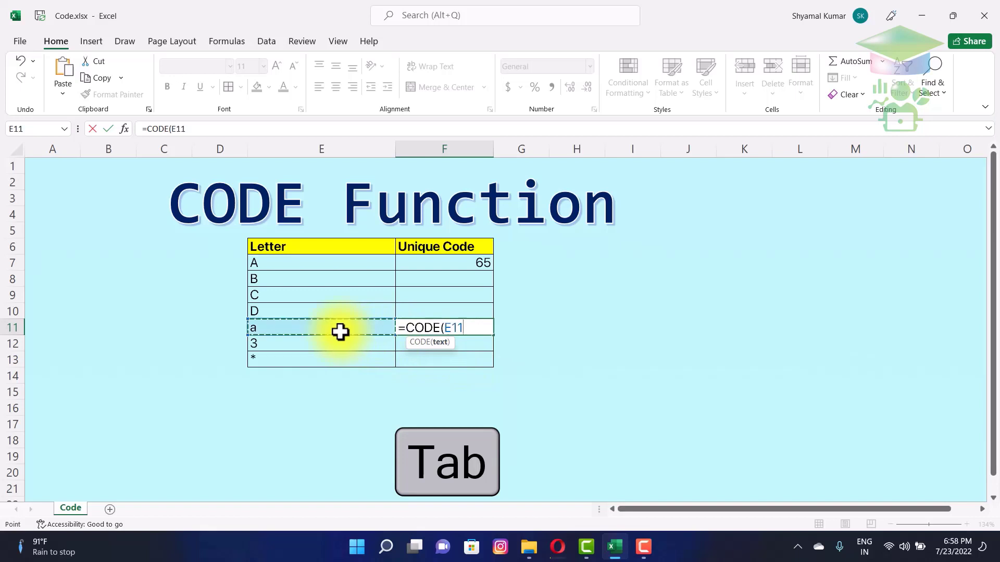
{"action": "key", "text": "Return"}
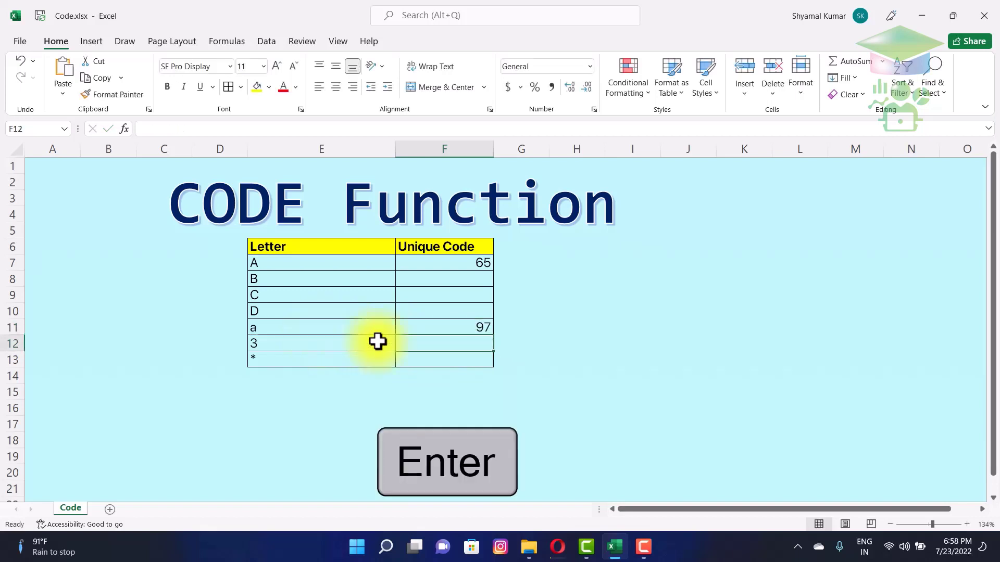
{"action": "left_click", "coordinate": [457, 328]}
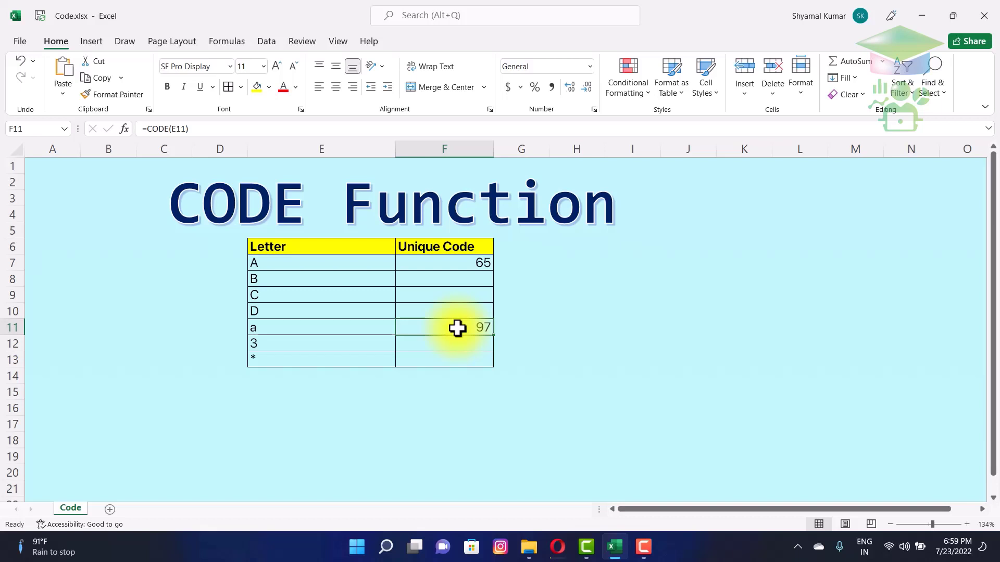
- Copy F7's CODE formula down to F13, then extend it through F19
{"action": "left_click", "coordinate": [470, 264]}
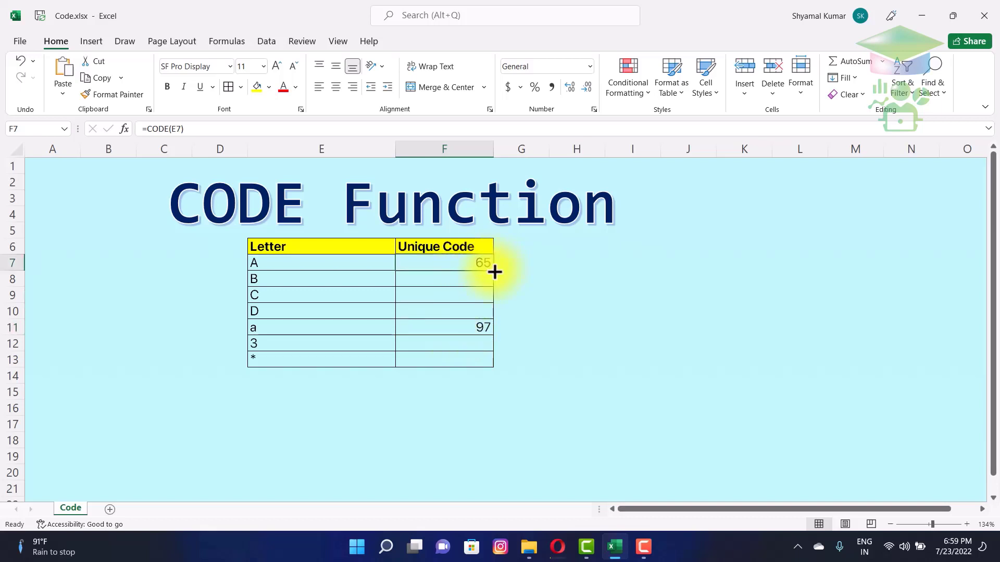
{"action": "left_click_drag", "start_coordinate": [494, 272], "coordinate": [500, 364]}
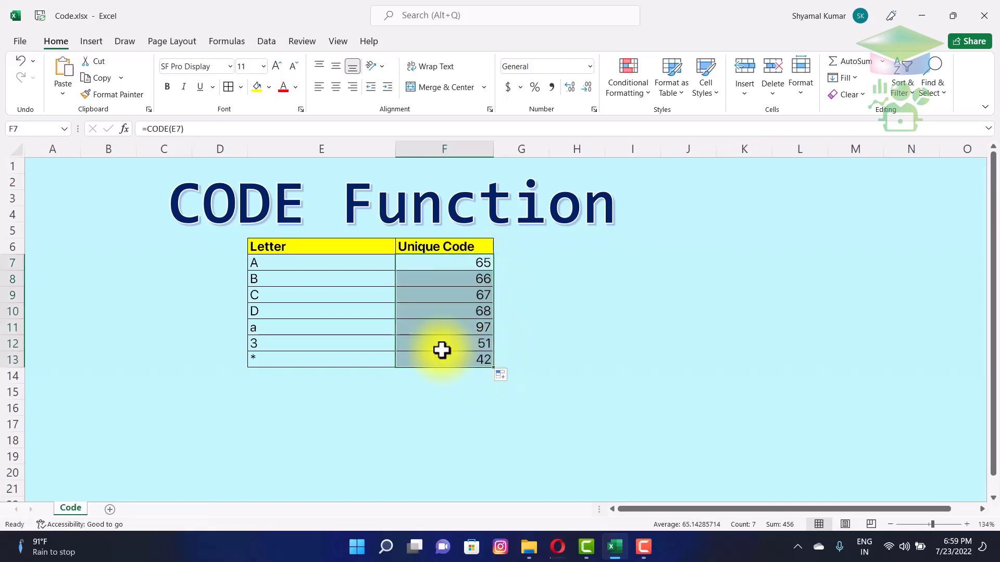
{"action": "left_click", "coordinate": [297, 280]}
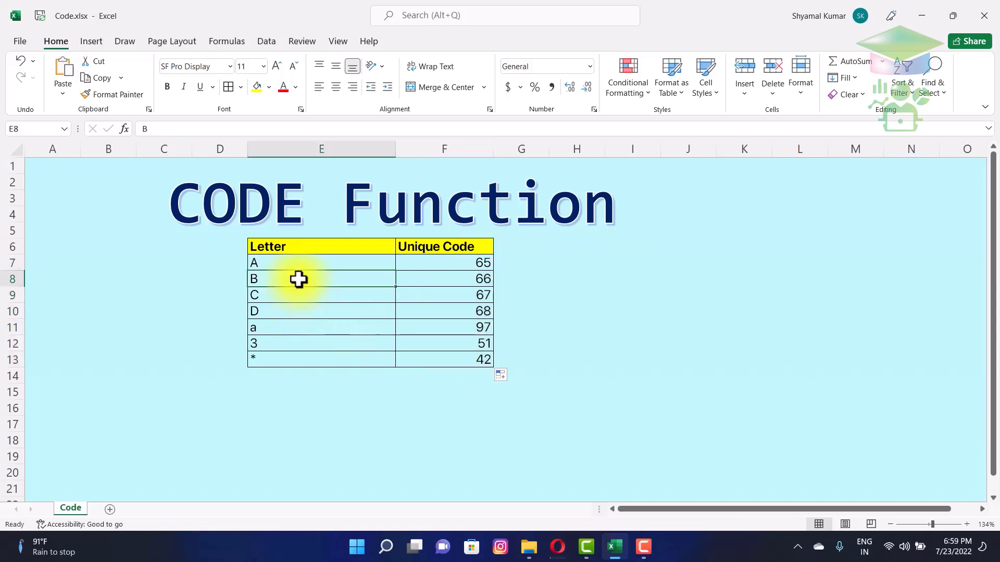
{"action": "left_click", "coordinate": [295, 311]}
{"action": "left_click", "coordinate": [291, 334]}
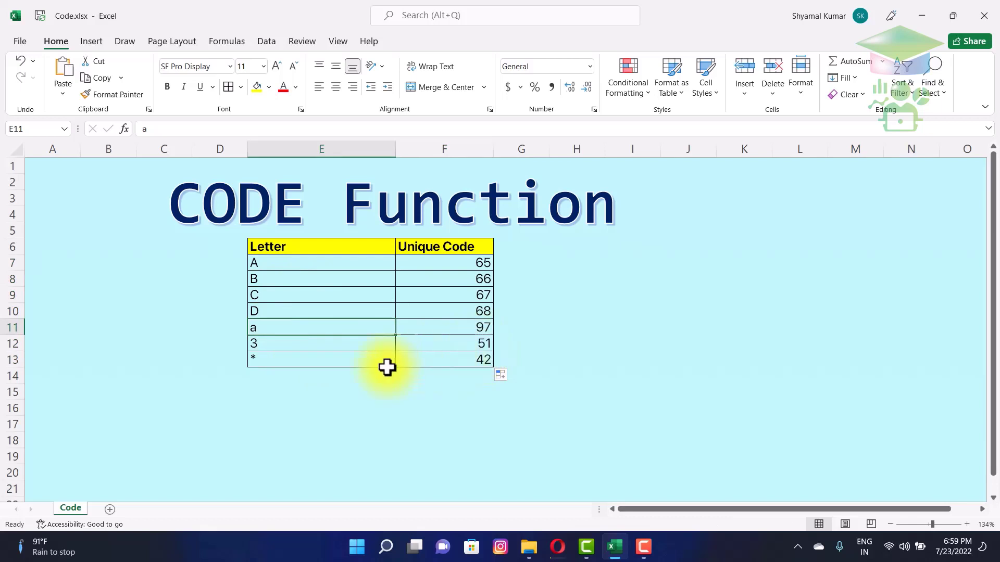
{"action": "left_click", "coordinate": [458, 364]}
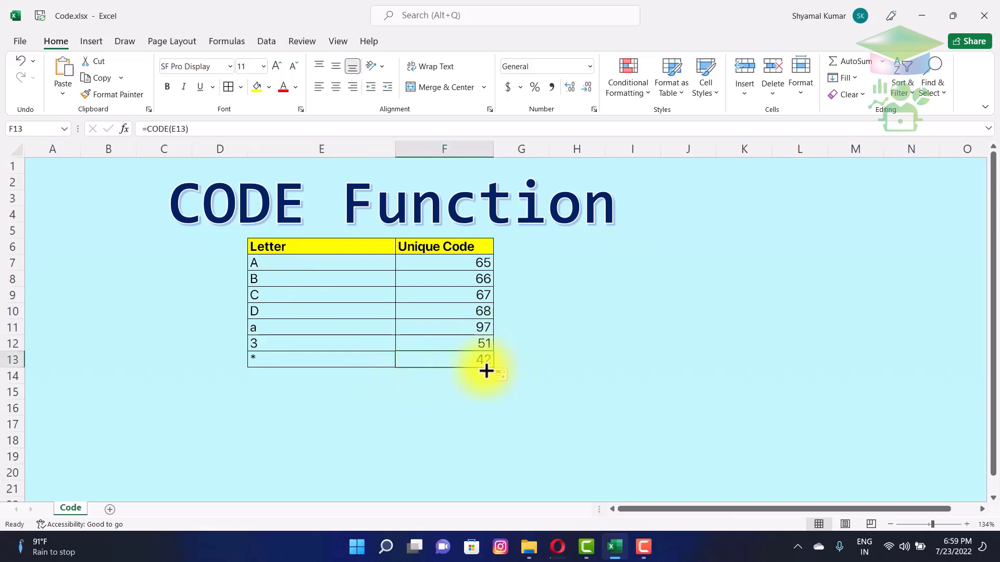
{"action": "left_click_drag", "start_coordinate": [493, 369], "coordinate": [490, 462]}
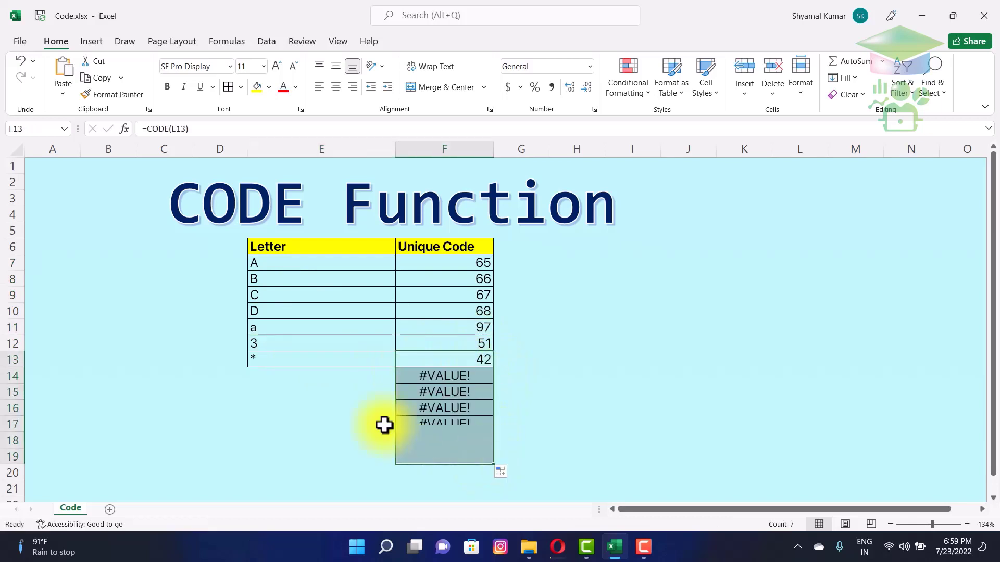
- Enter 8, p, z, c and ab into E14 through E18
{"action": "left_click", "coordinate": [329, 385]}
{"action": "left_click", "coordinate": [318, 377]}
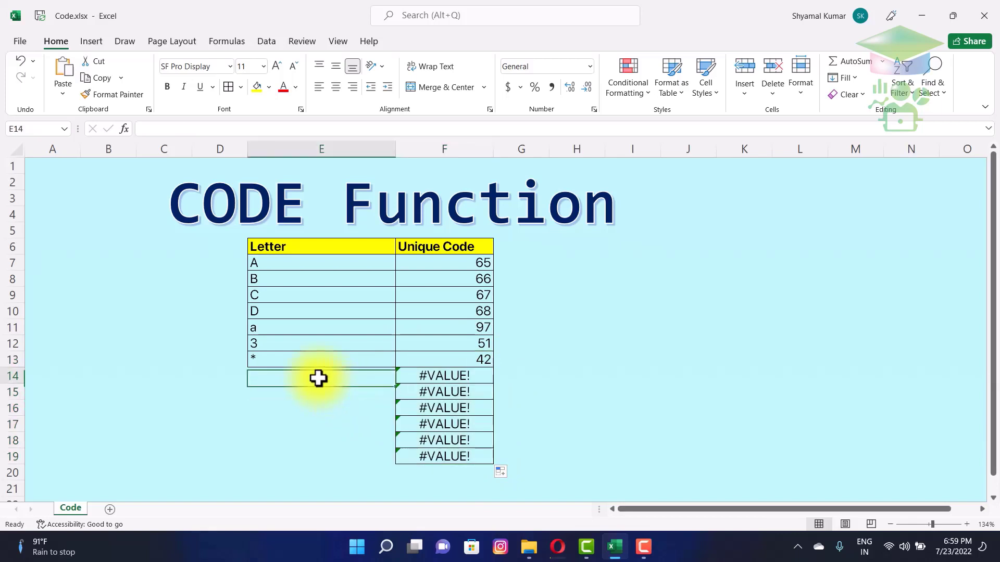
{"action": "type", "text": "8"}
{"action": "key", "text": "Return"}
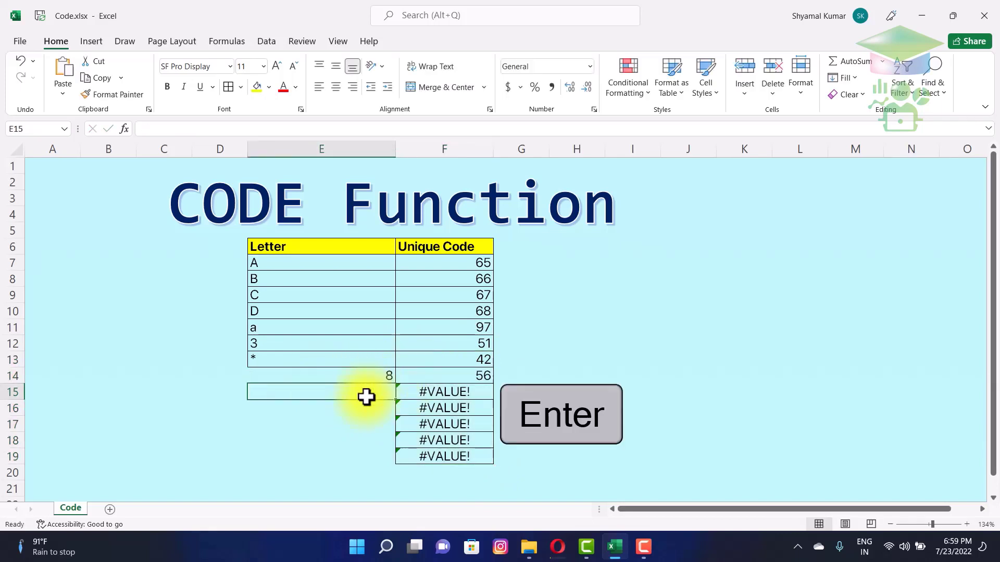
{"action": "type", "text": "p"}
{"action": "key", "text": "Return"}
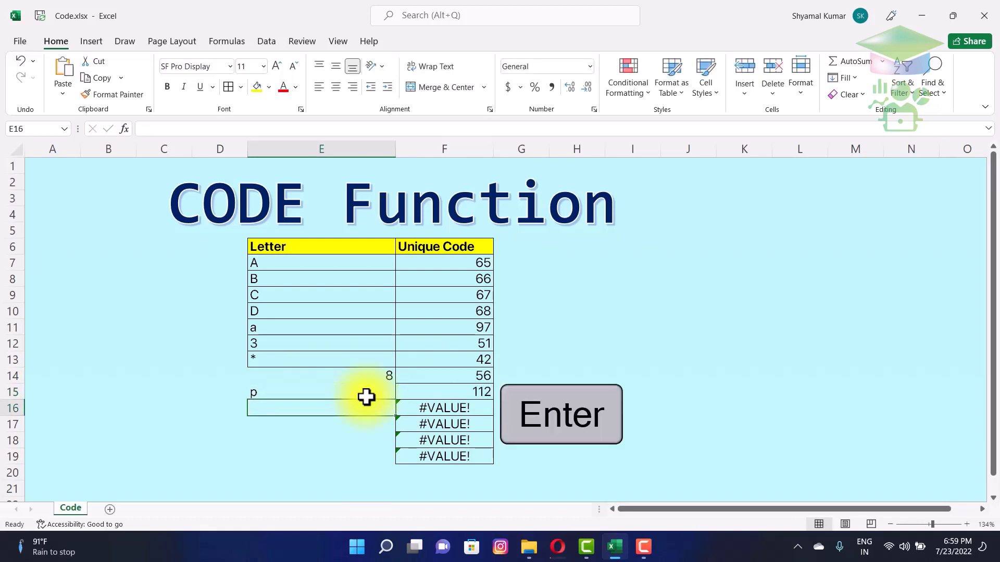
{"action": "type", "text": "z"}
{"action": "key", "text": "Return"}
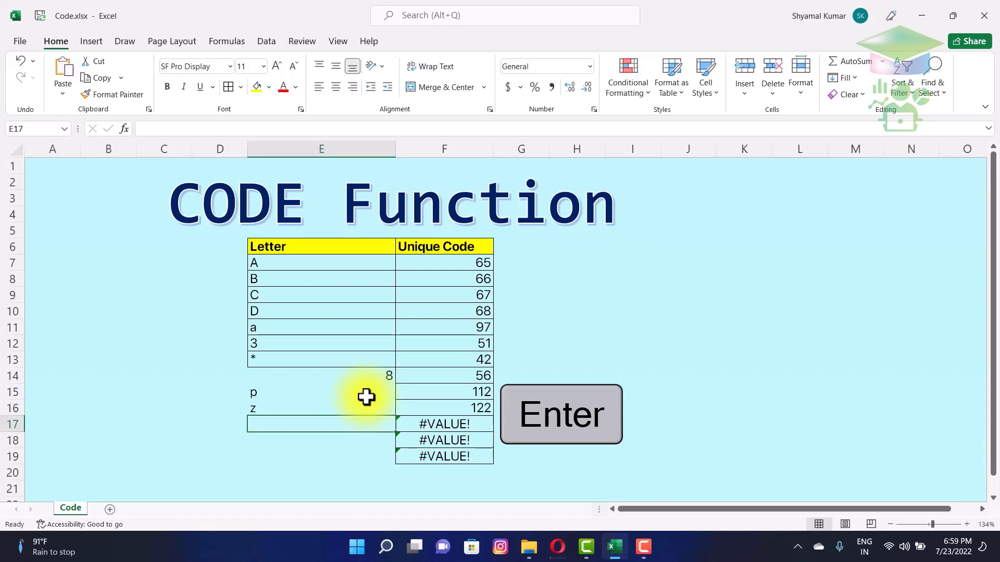
{"action": "type", "text": "c"}
{"action": "key", "text": "Return"}
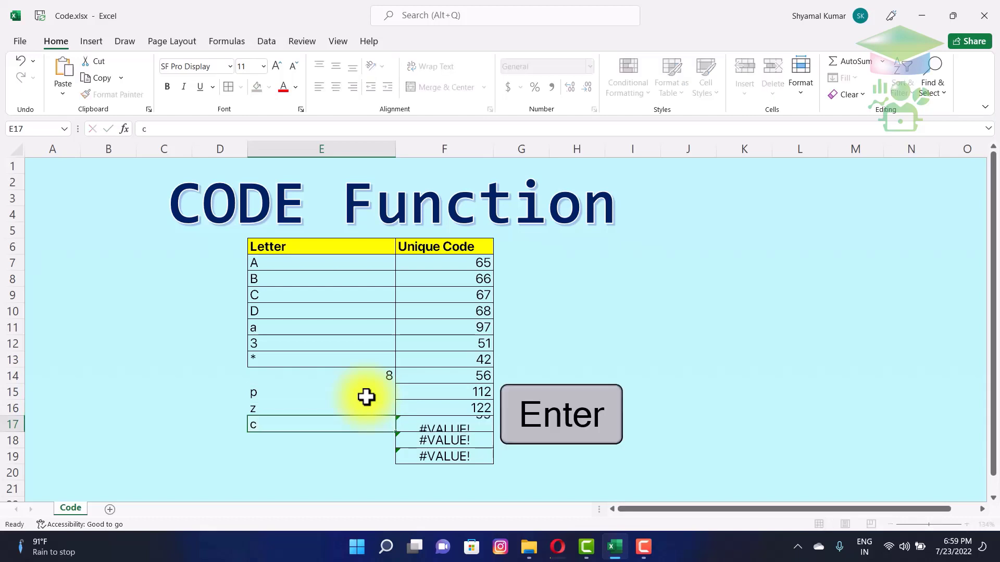
{"action": "type", "text": "ab"}
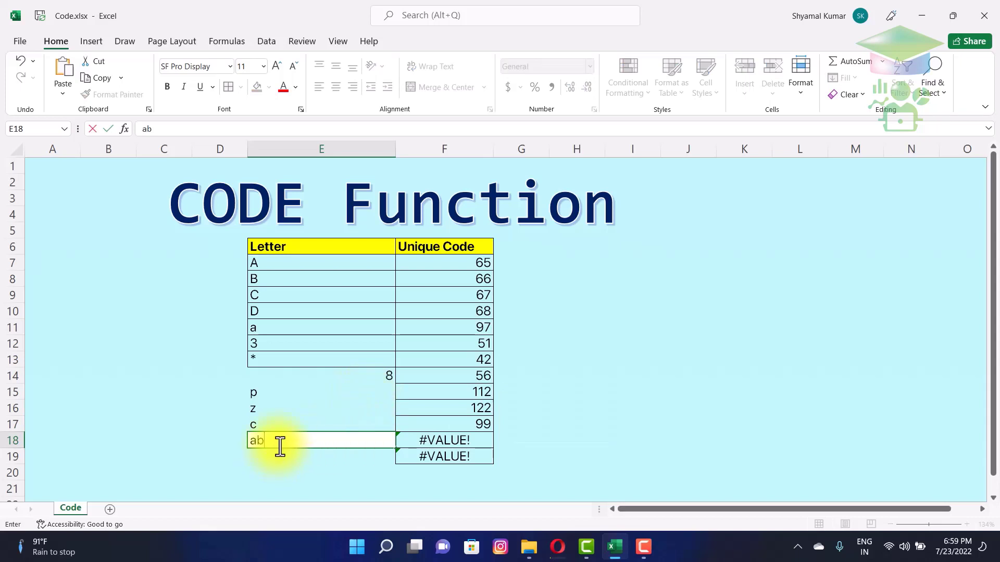
{"action": "key", "text": "Return"}
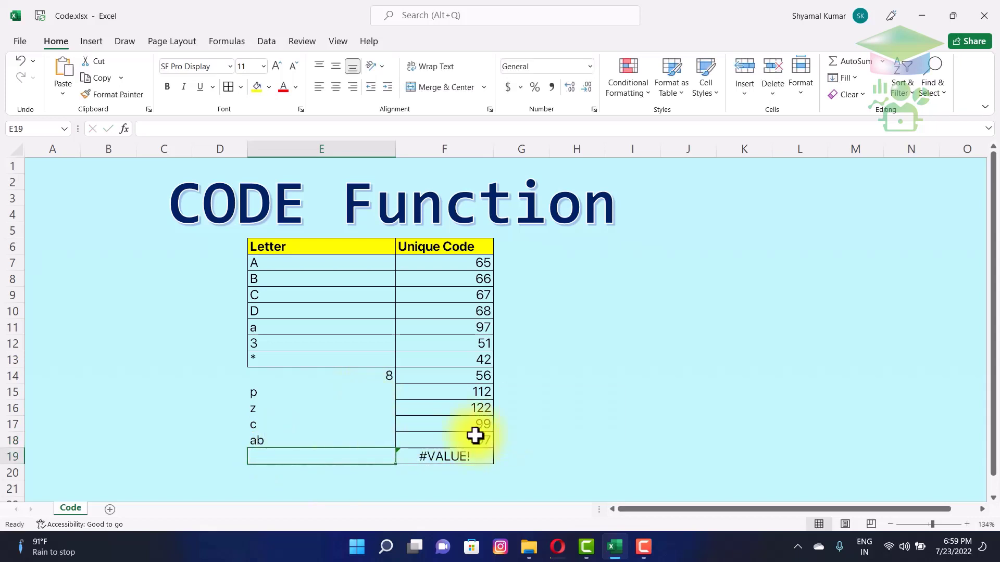
- Enter abc in E19 and compare its code with lowercase a's 97
{"action": "left_click", "coordinate": [452, 337]}
{"action": "left_click", "coordinate": [457, 328]}
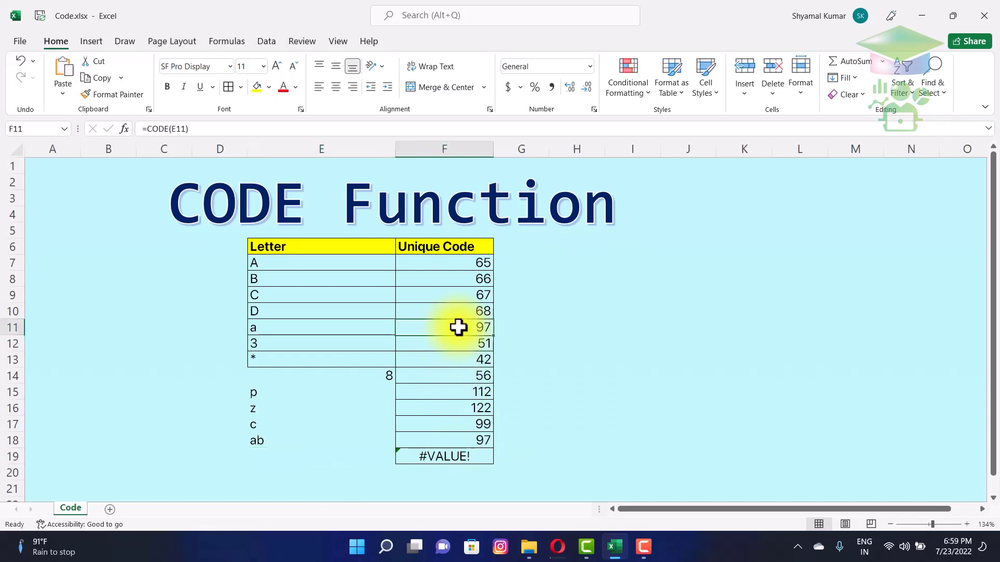
{"action": "left_click", "coordinate": [306, 455]}
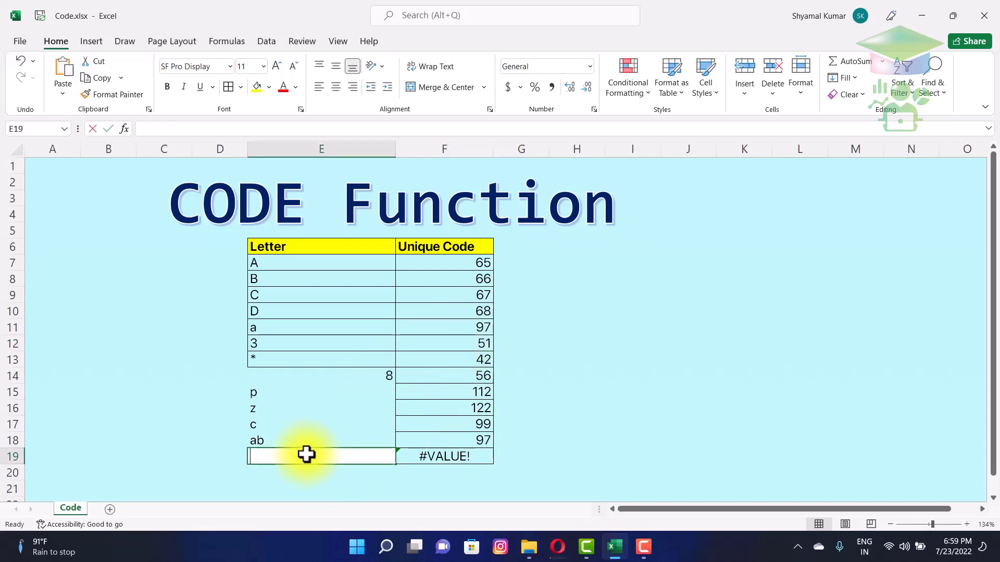
{"action": "type", "text": "abc"}
{"action": "key", "text": "Return"}
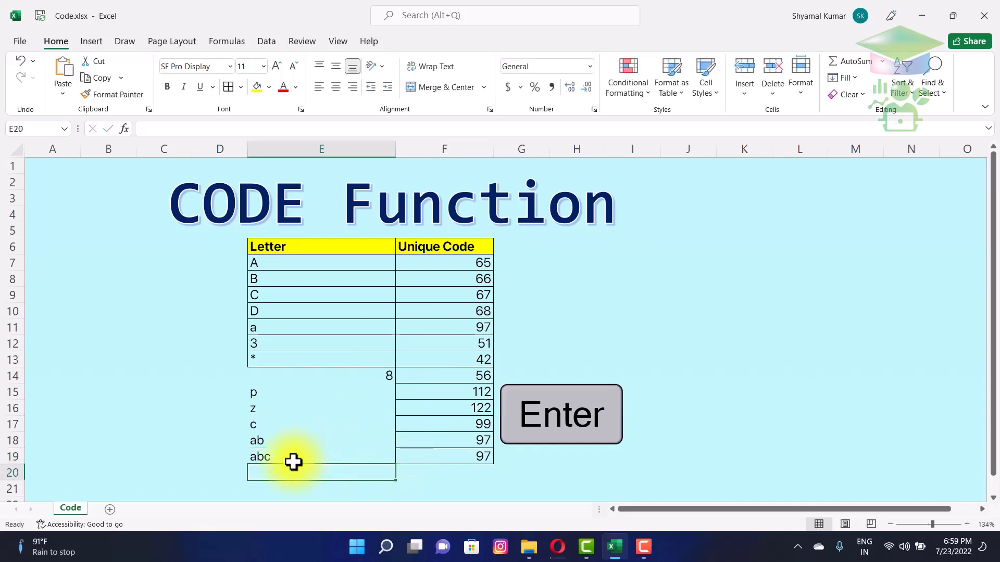
{"action": "left_click", "coordinate": [297, 458]}
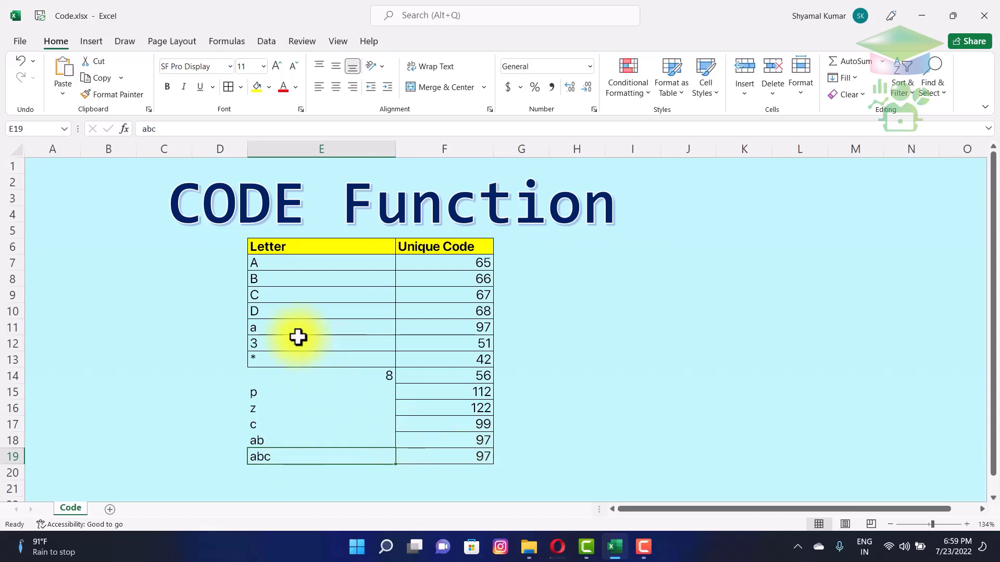
{"action": "left_click", "coordinate": [337, 330]}
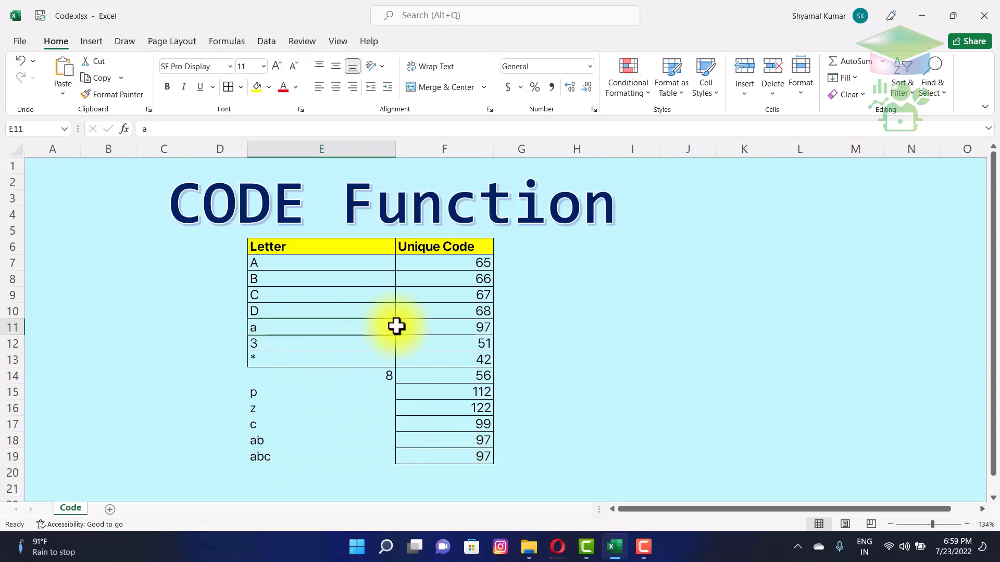
{"action": "left_click", "coordinate": [453, 327]}
{"action": "left_click", "coordinate": [285, 459]}
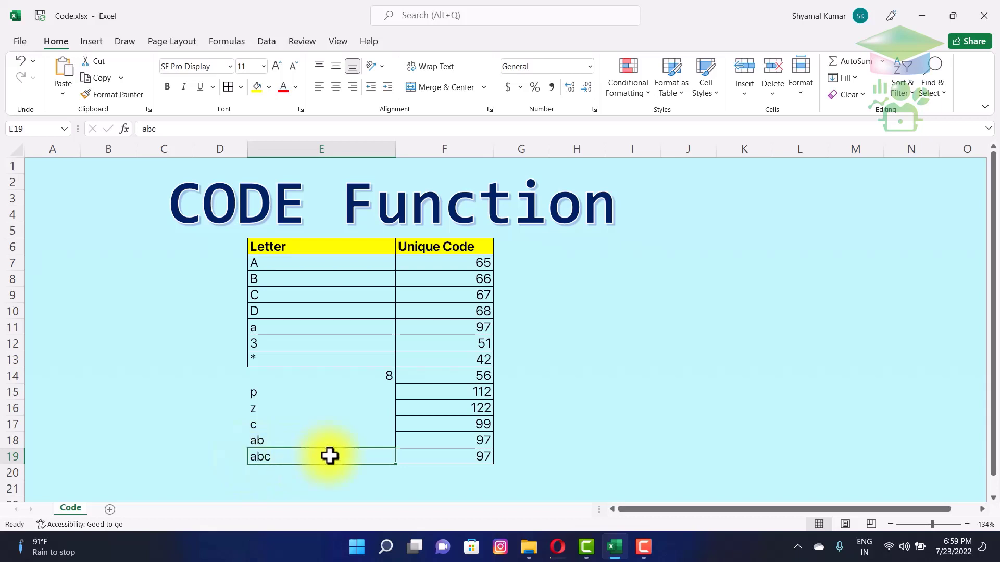
{"action": "left_click", "coordinate": [453, 458]}
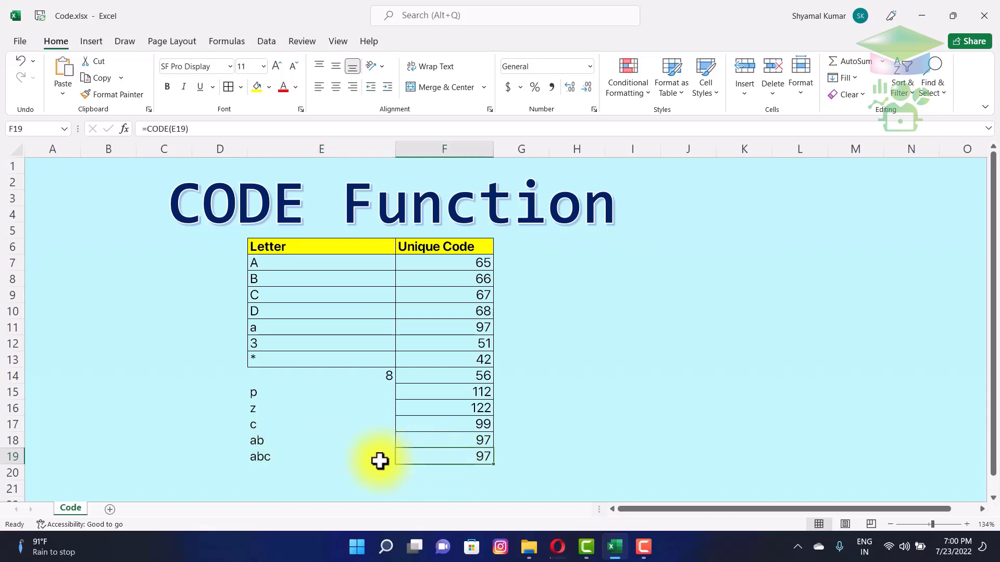
- Replace abc in E19 with n so its code shows 110
{"action": "left_click", "coordinate": [362, 459]}
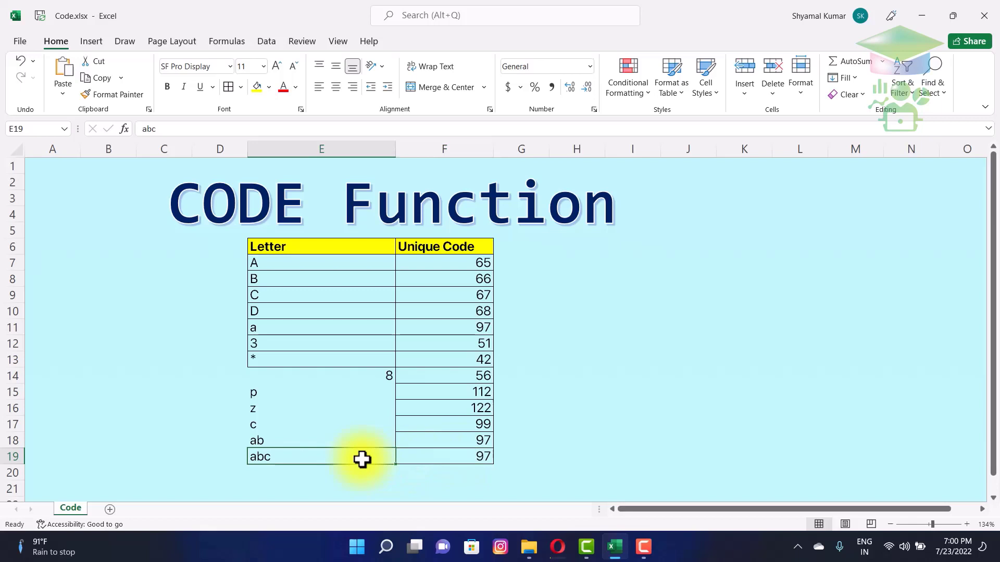
{"action": "type", "text": "n"}
{"action": "key", "text": "Return"}
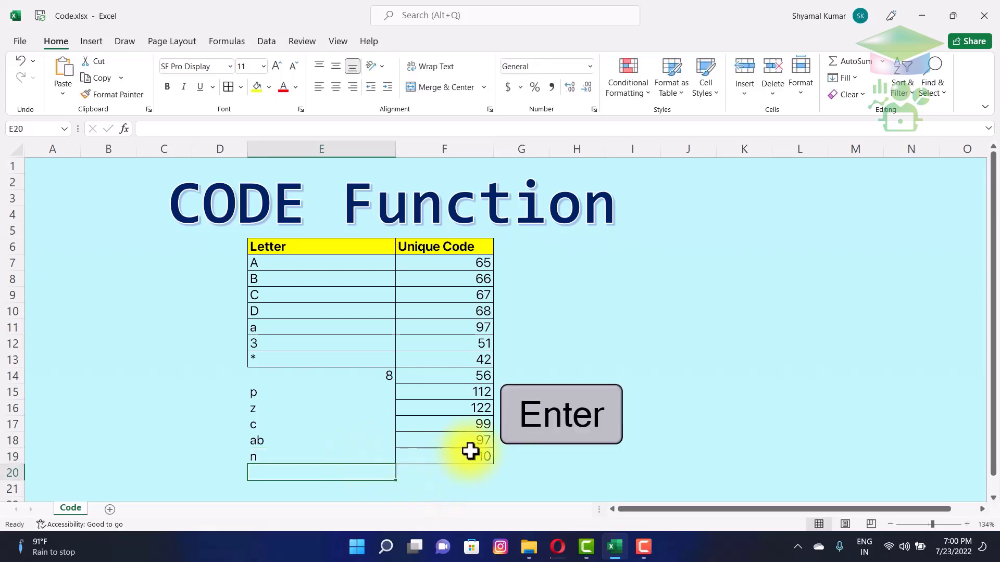
{"action": "left_click", "coordinate": [470, 451]}
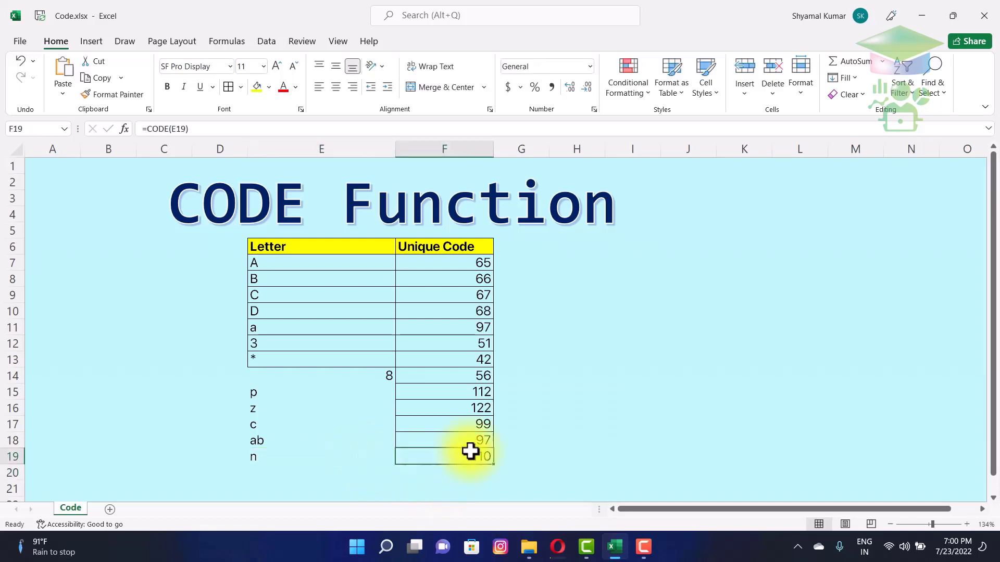